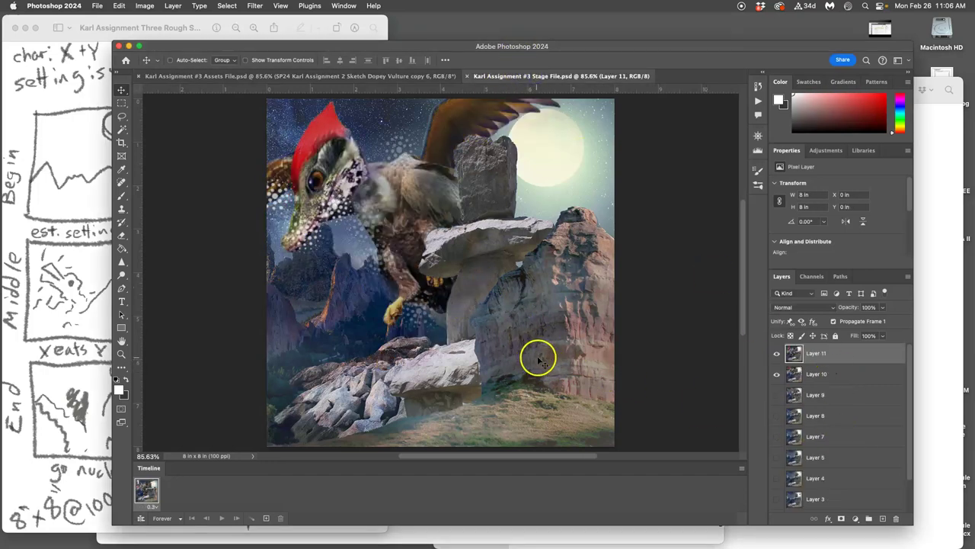
- Hide and reshow Layer 11 in the Stage File to compare frames, then switch to the Assets File
left_click(777, 354)
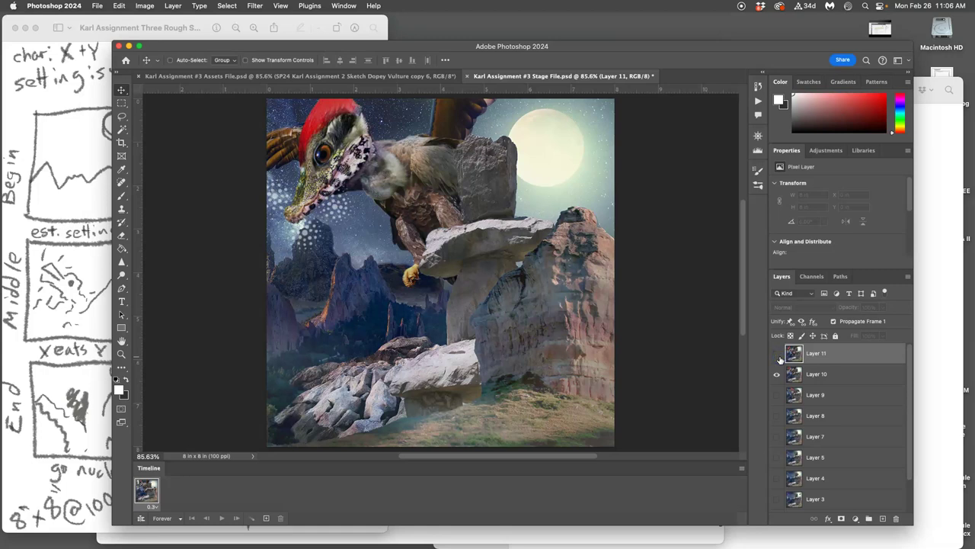
left_click(777, 353)
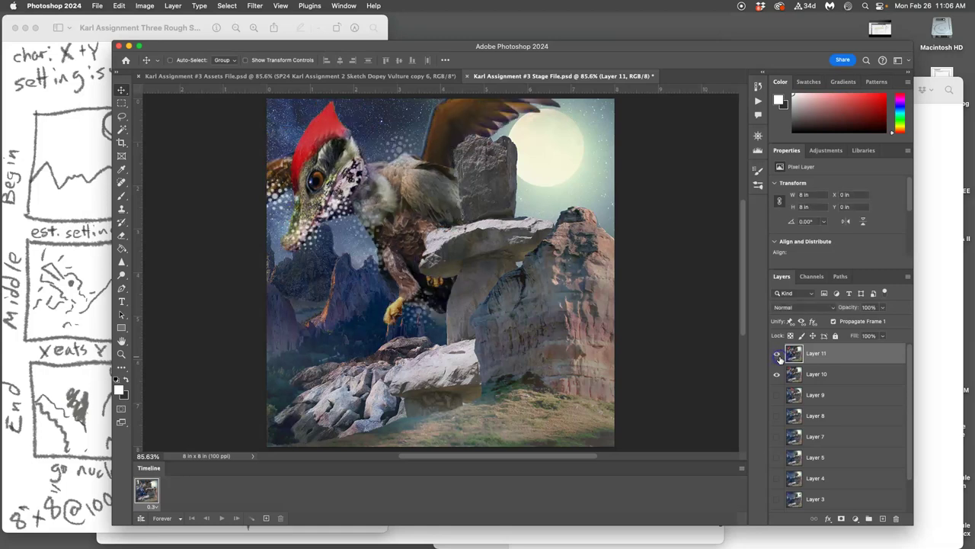
left_click(411, 78)
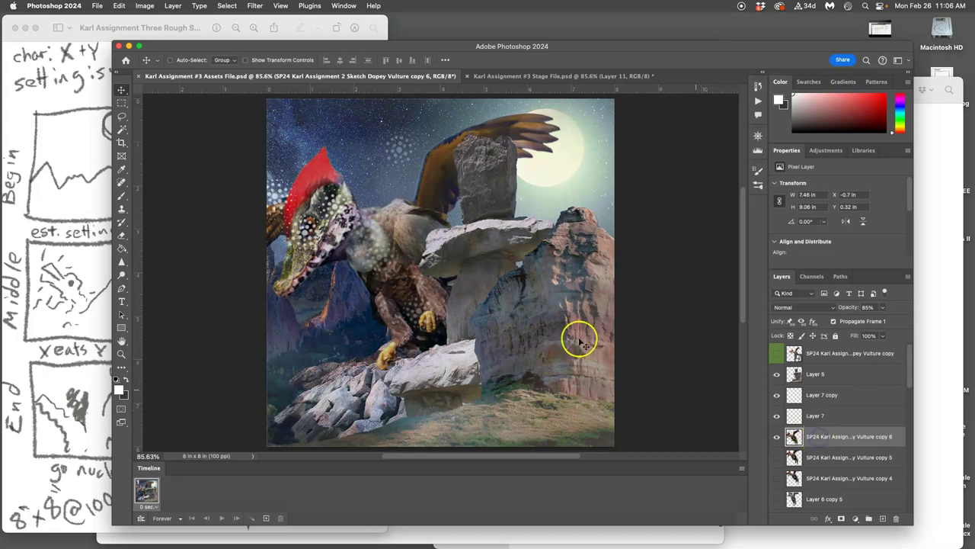
- Puppet-warp vulture copy 6 with neck, wing-tip and beak pins to droop the wing and head
left_click(119, 5)
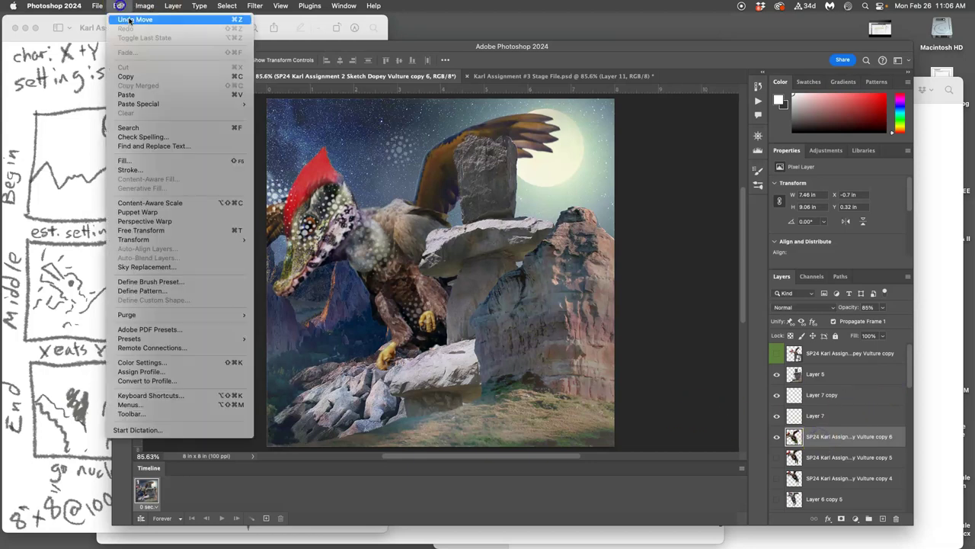
left_click(166, 213)
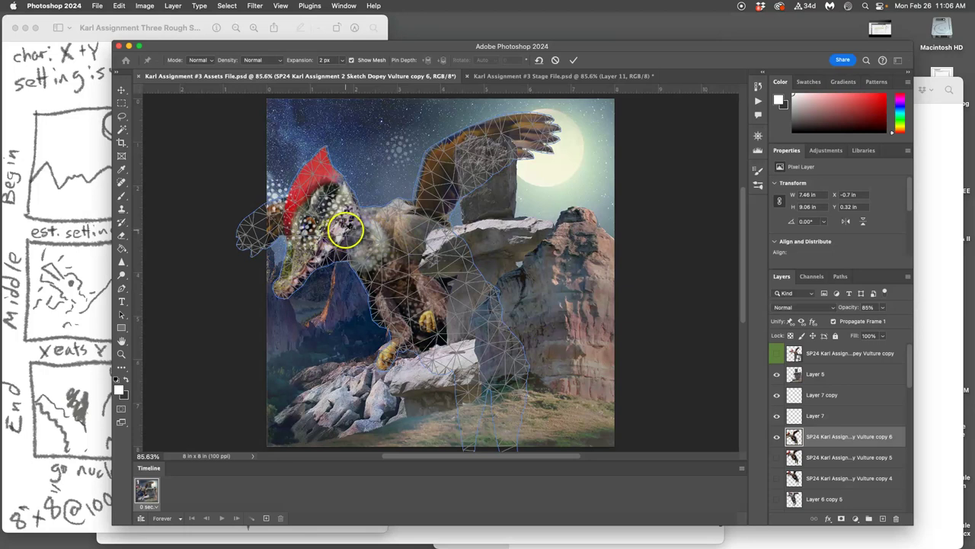
left_click(360, 211)
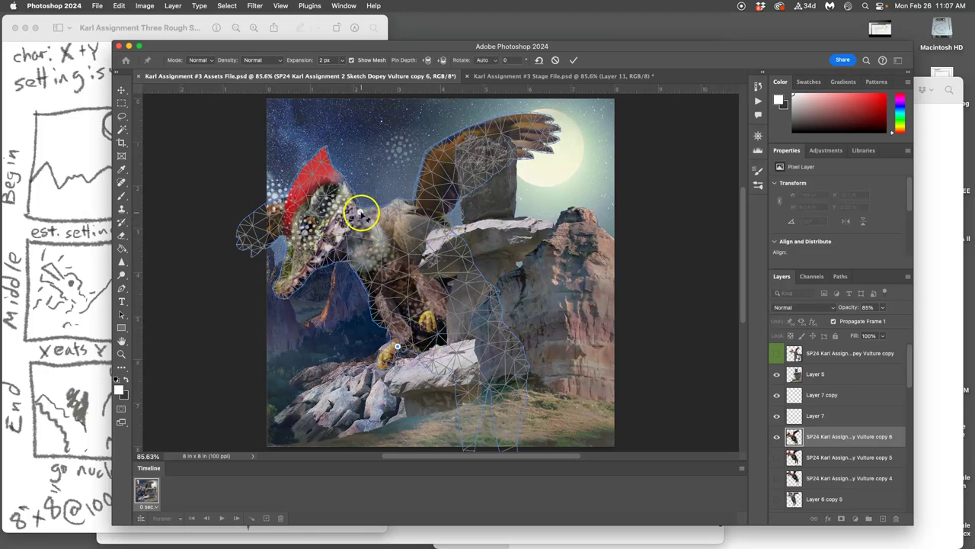
left_click_drag(360, 211, 376, 197)
left_click_drag(397, 347, 396, 354)
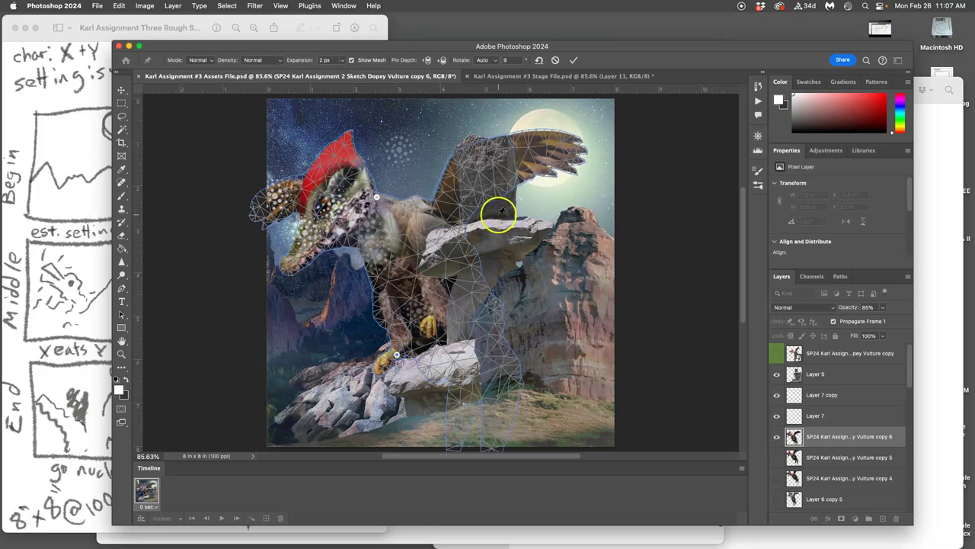
left_click(556, 138)
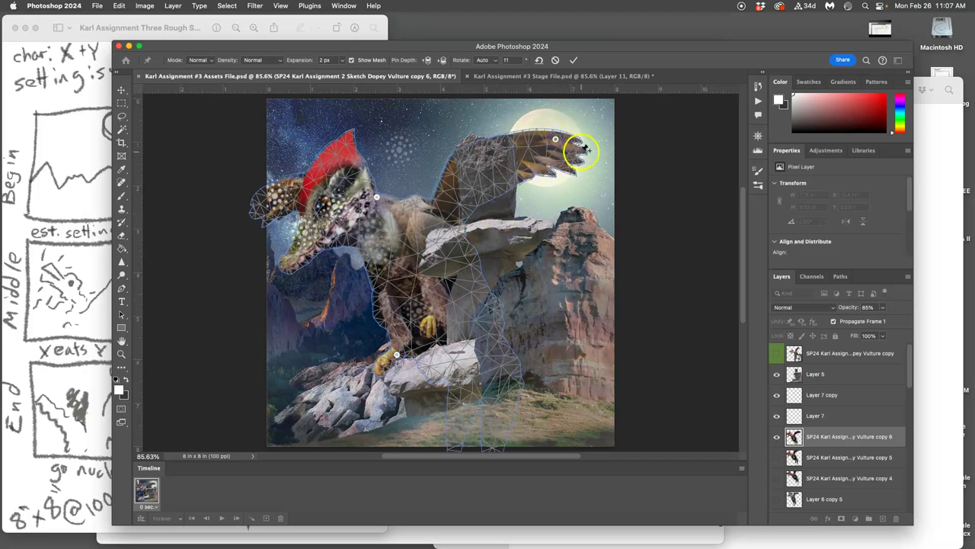
left_click_drag(555, 139, 561, 185)
left_click(254, 199)
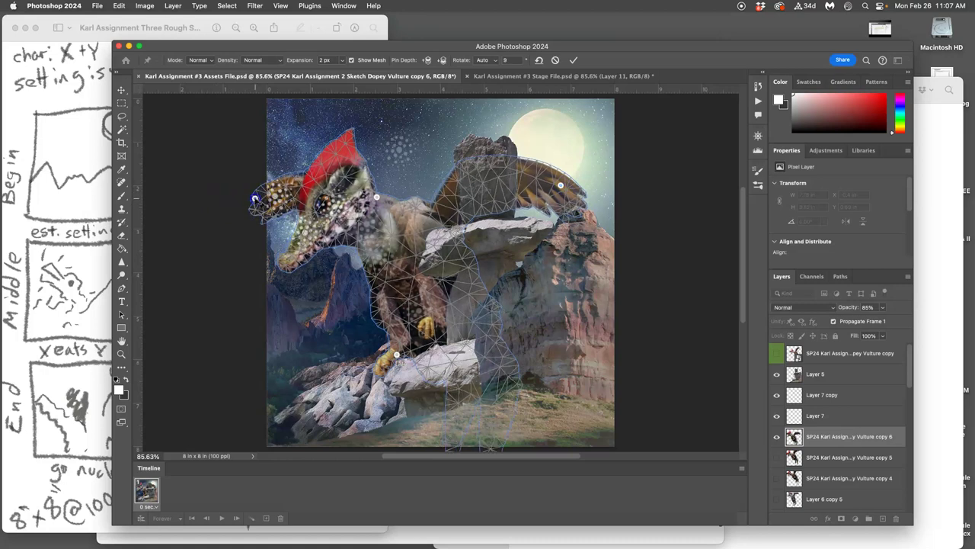
left_click_drag(254, 198, 256, 219)
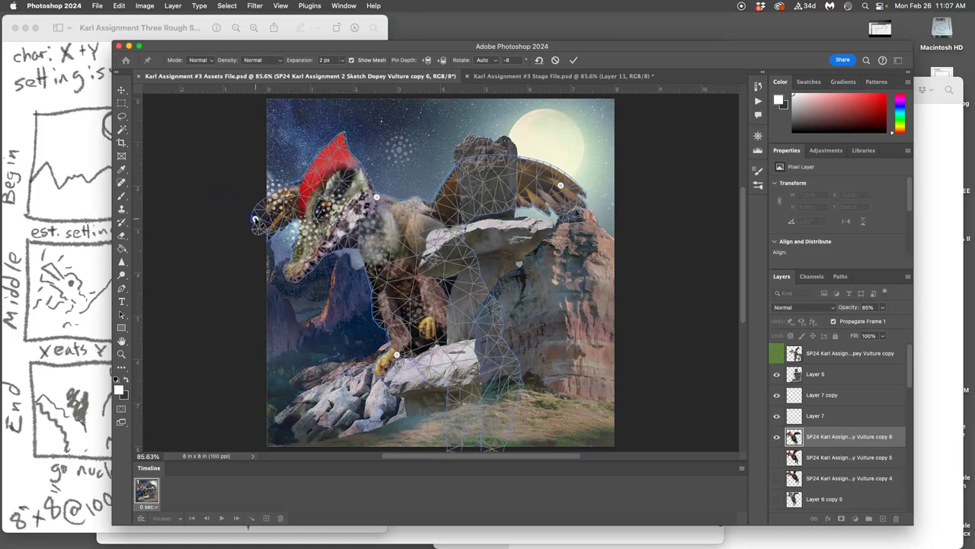
key("Return")
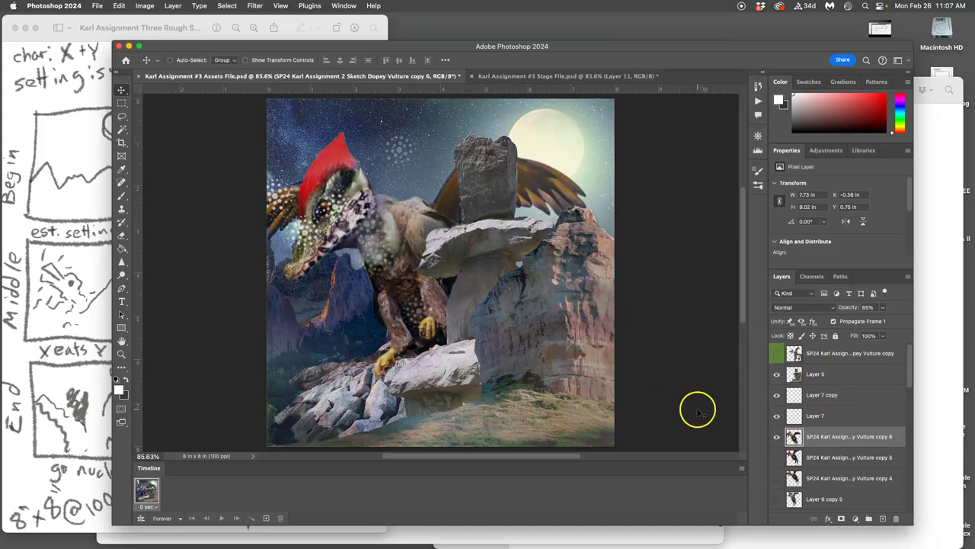
- Duplicate Layer 7 and Layer 7 copy, hide the originals, and move the copies over the head
left_click(815, 394)
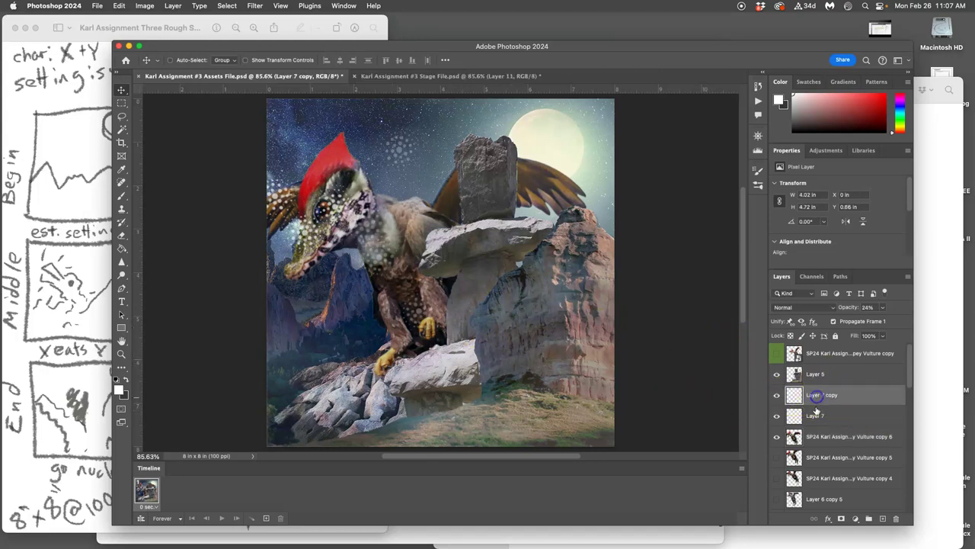
left_click(815, 416, "shift")
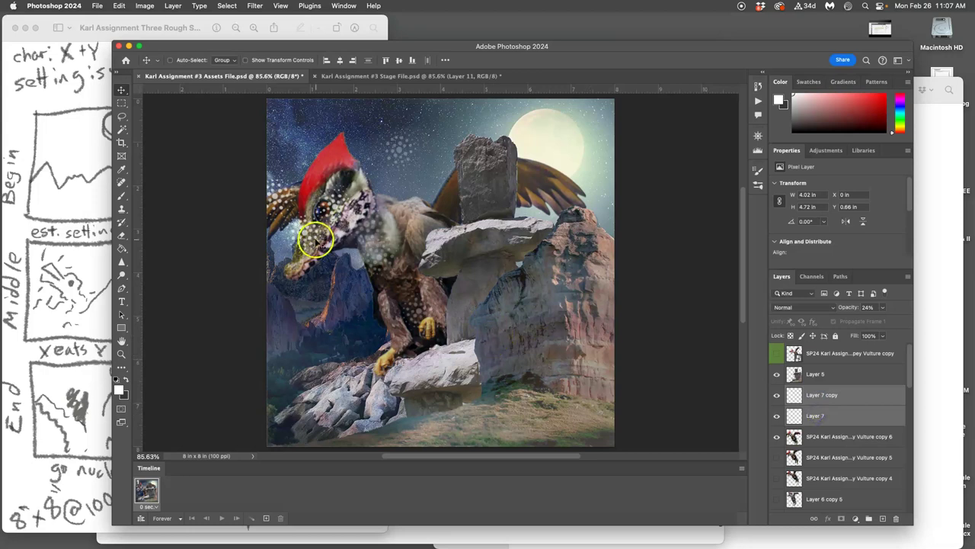
left_click_drag(317, 238, 328, 246)
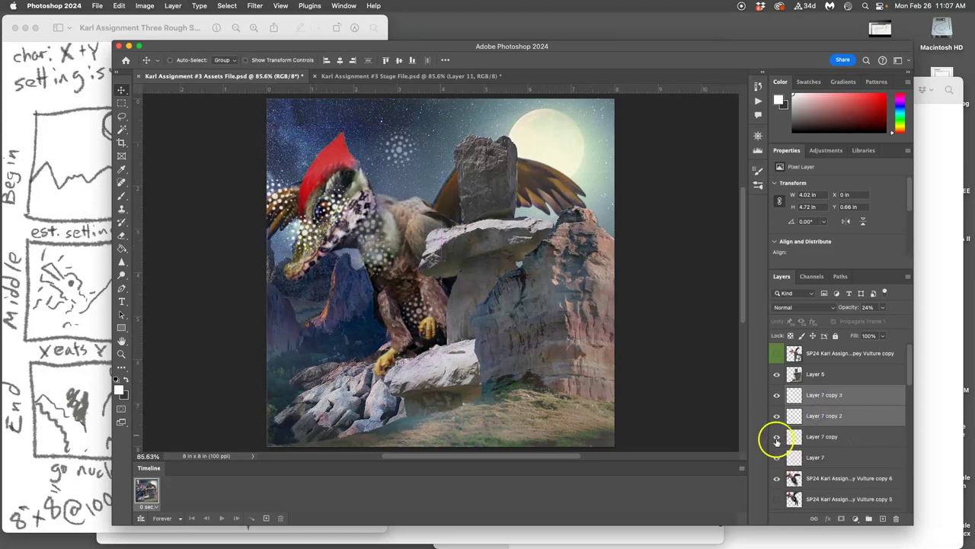
left_click(777, 438)
left_click(776, 457)
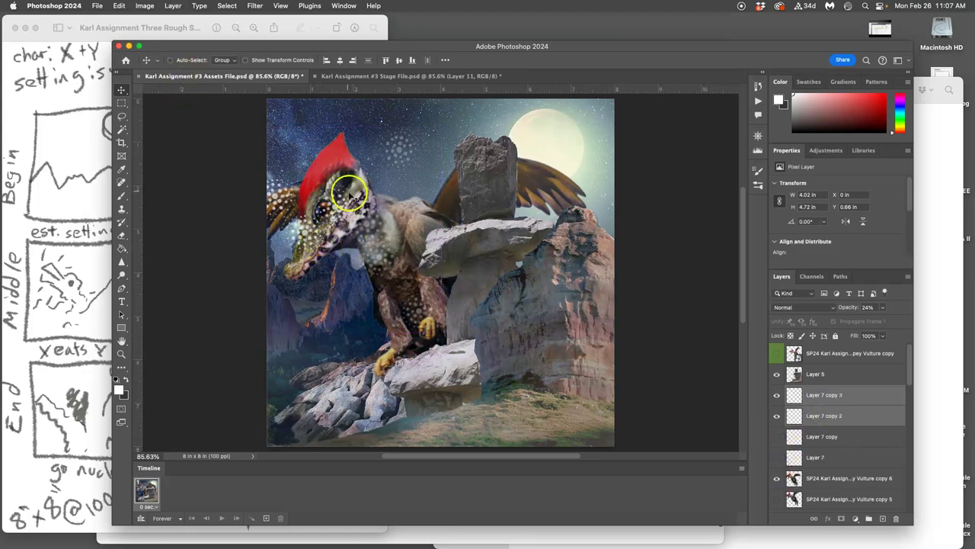
left_click_drag(350, 193, 374, 235)
- Rotate the overlay copies about 13° and blend them as Soft Light at 57% opacity
key("super+t")
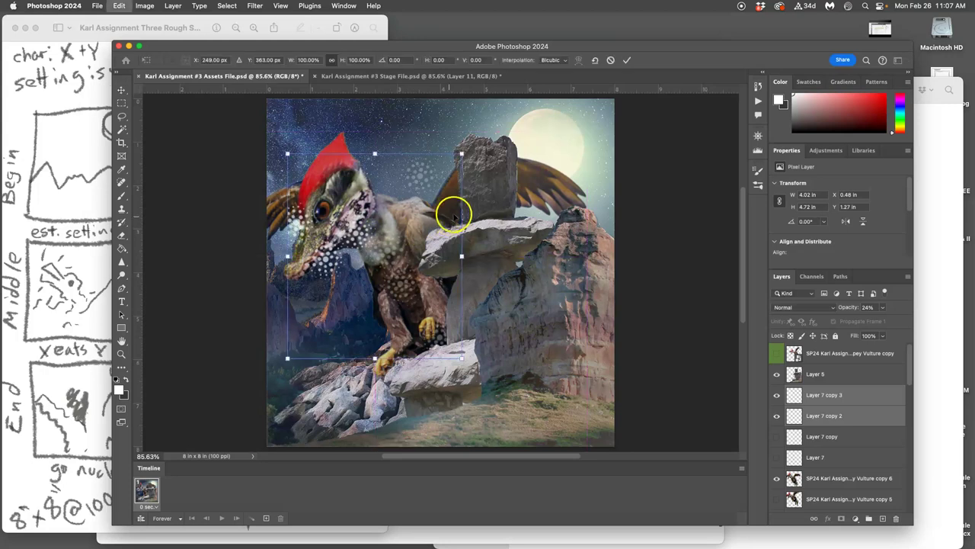
left_click_drag(484, 163, 422, 242)
key("Return")
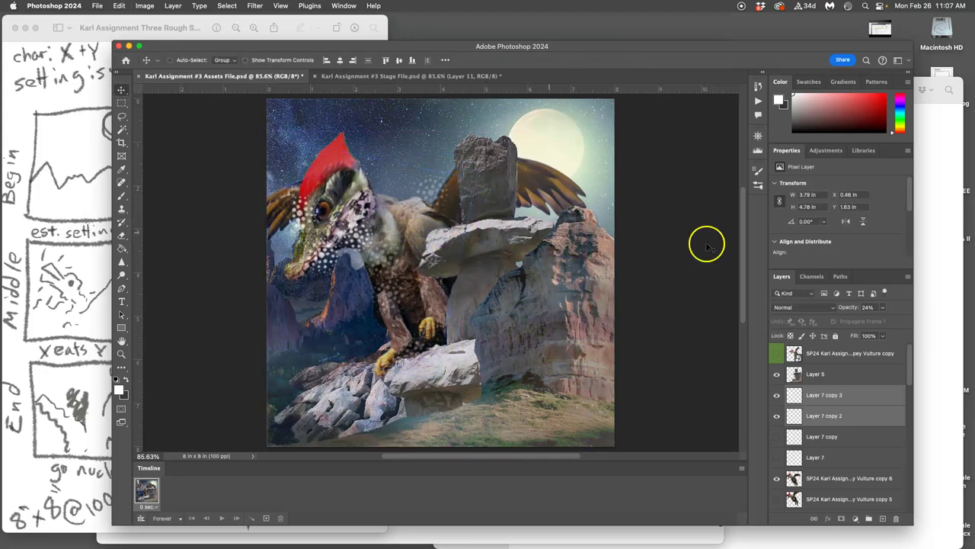
left_click(800, 307)
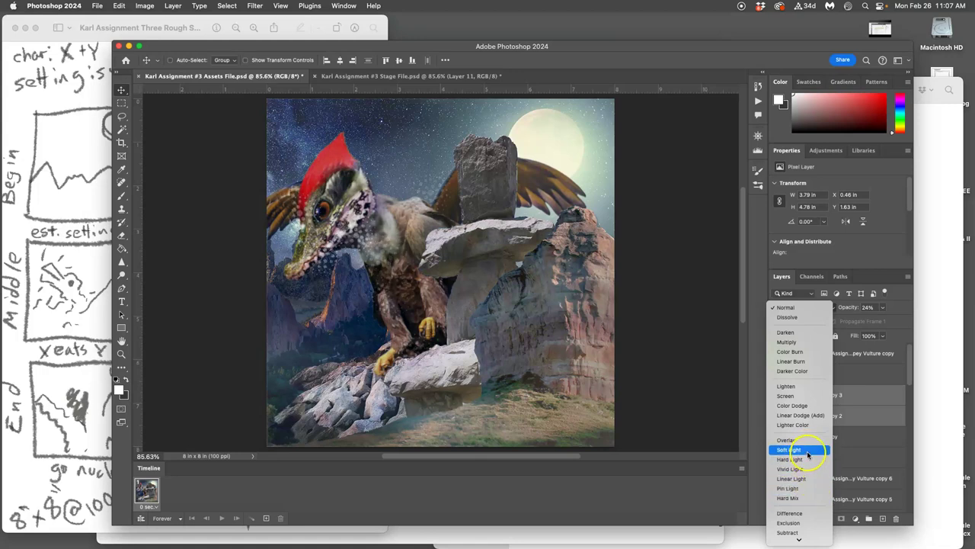
left_click(808, 455)
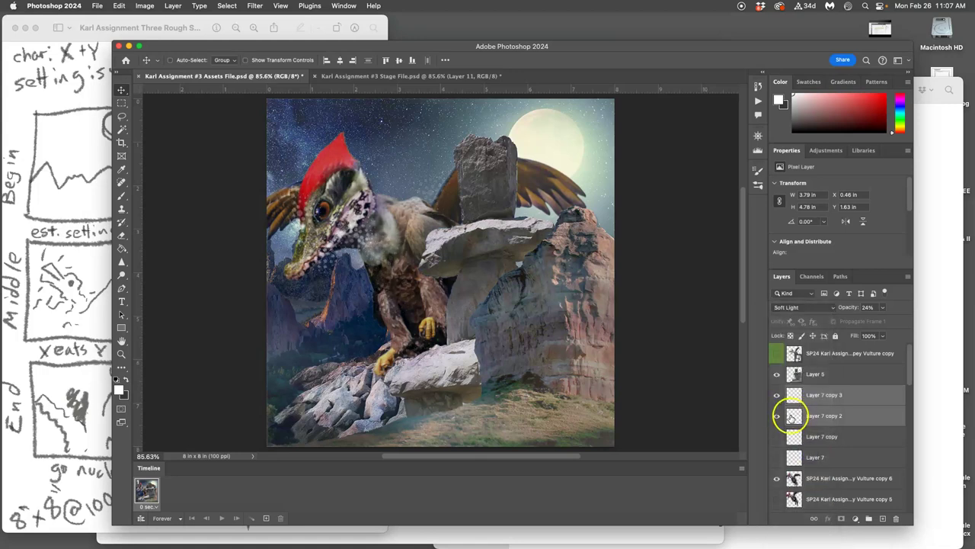
left_click(883, 307)
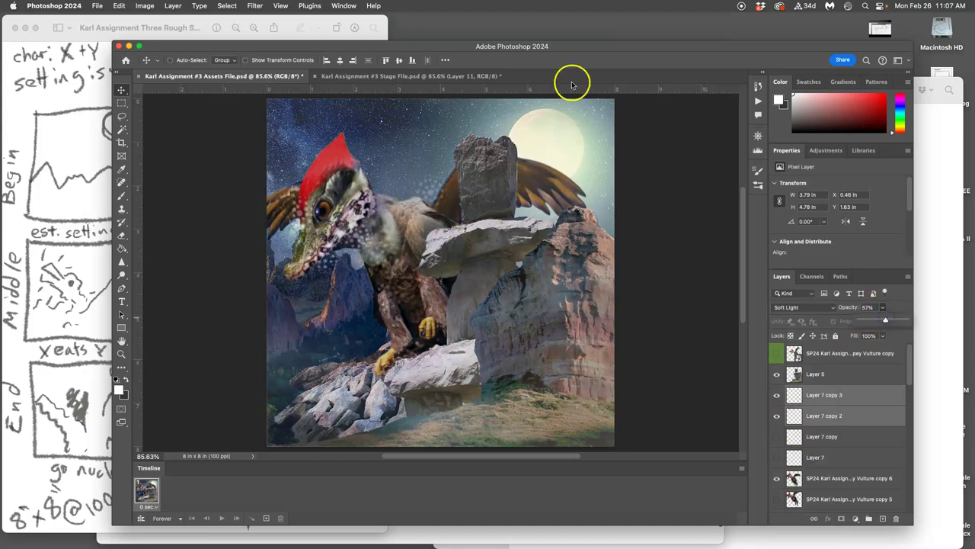
- Compare the Assets File against the Stage File frame twice, then select the creature layer
left_click(446, 77)
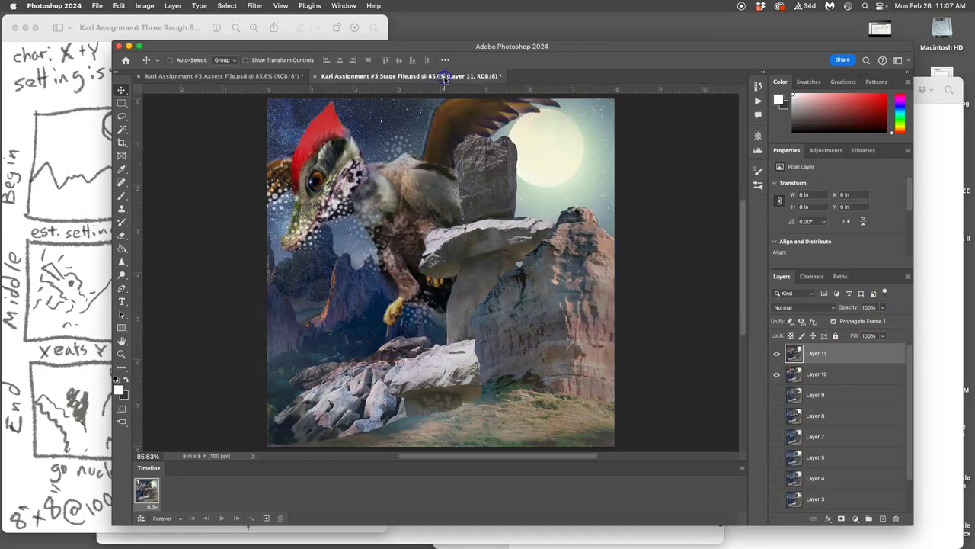
left_click(280, 81)
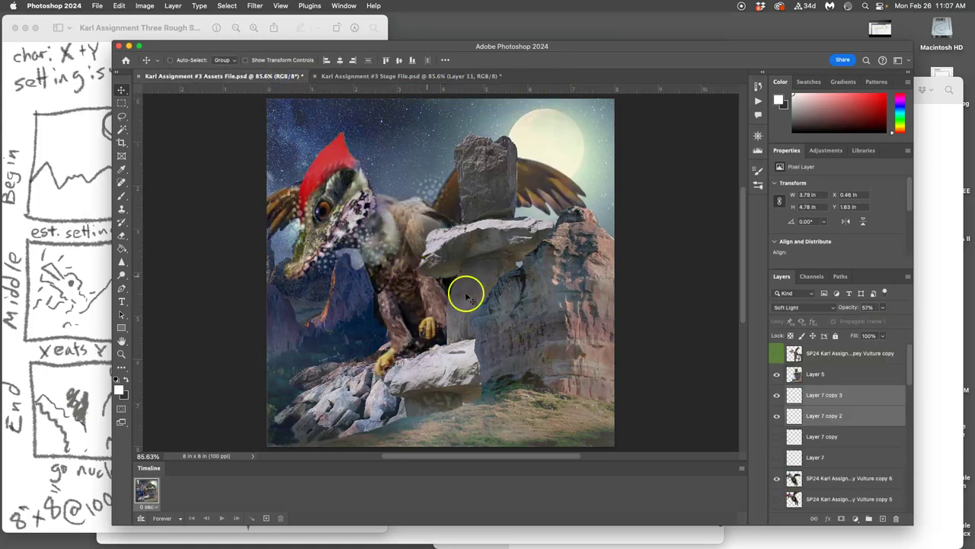
left_click(394, 76)
left_click(283, 76)
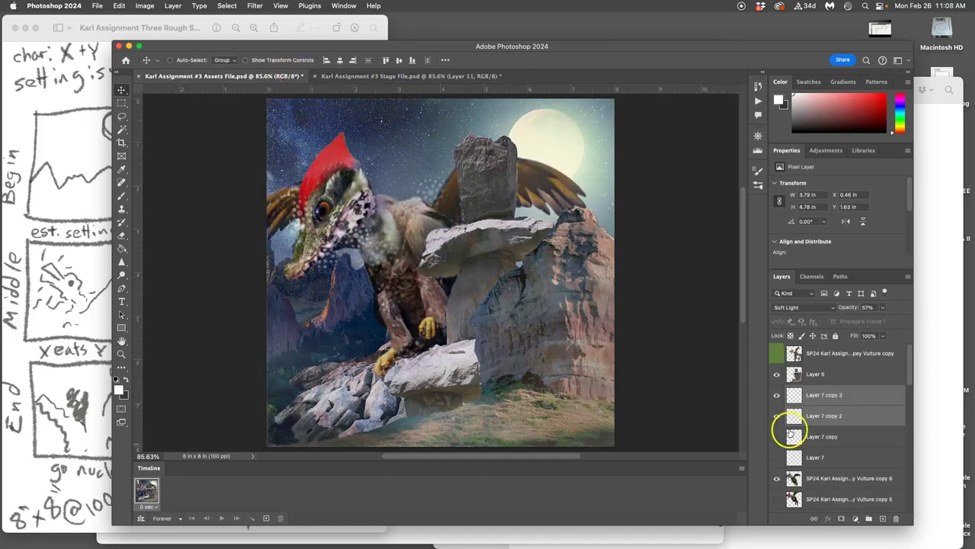
left_click(843, 478)
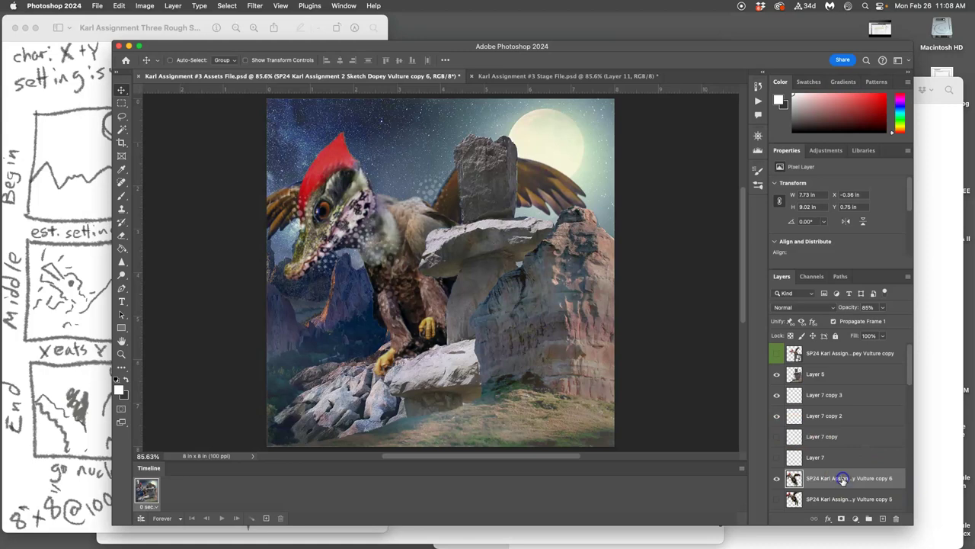
- Puppet-warp vulture copy 6 again with head and lower-body pins, lifting the beak and crest
left_click(119, 6)
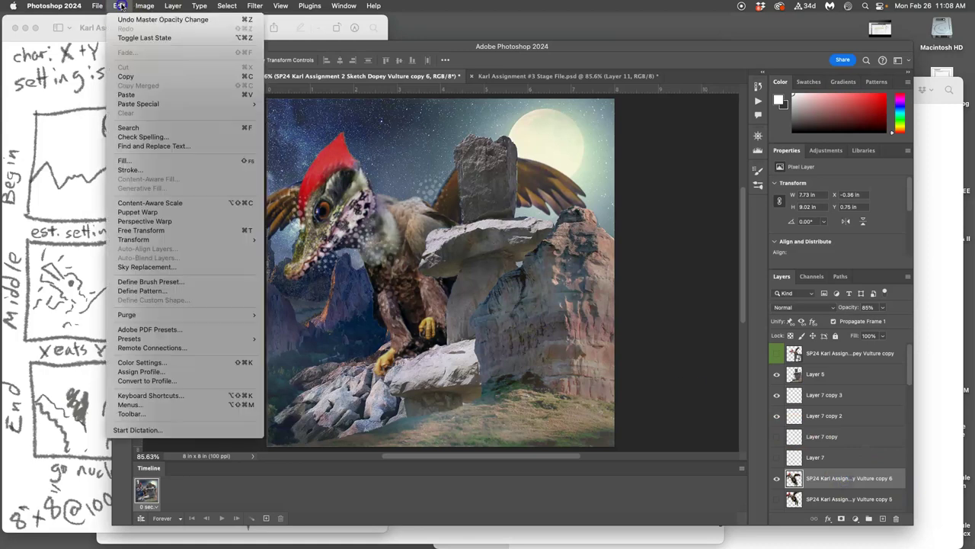
left_click(142, 212)
left_click(373, 199)
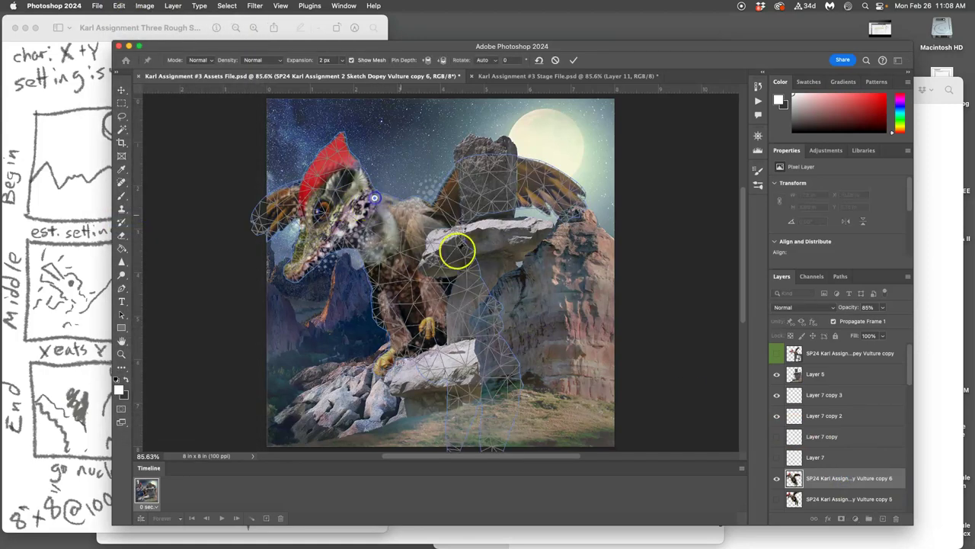
left_click(499, 312)
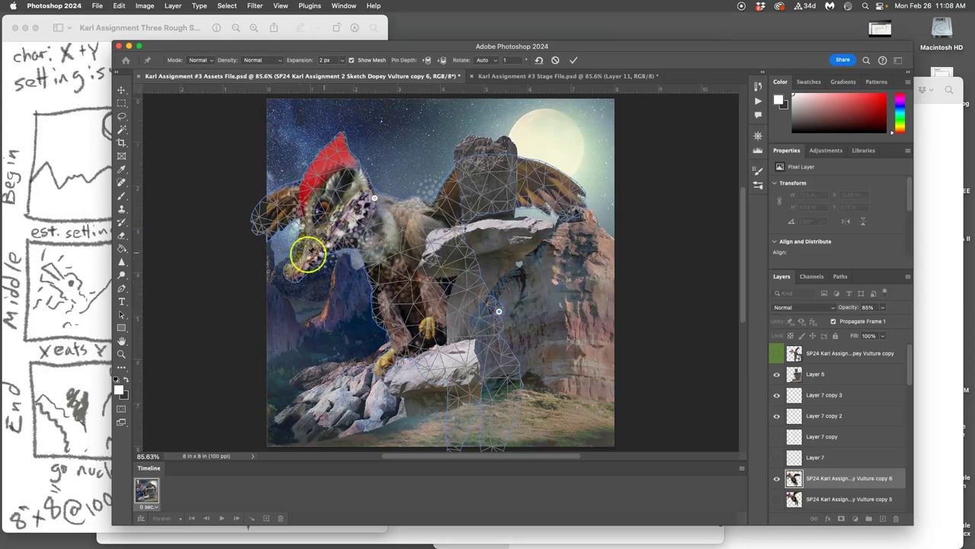
left_click_drag(293, 276, 284, 267)
left_click_drag(322, 203, 298, 210)
left_click_drag(498, 311, 501, 325)
key("Return")
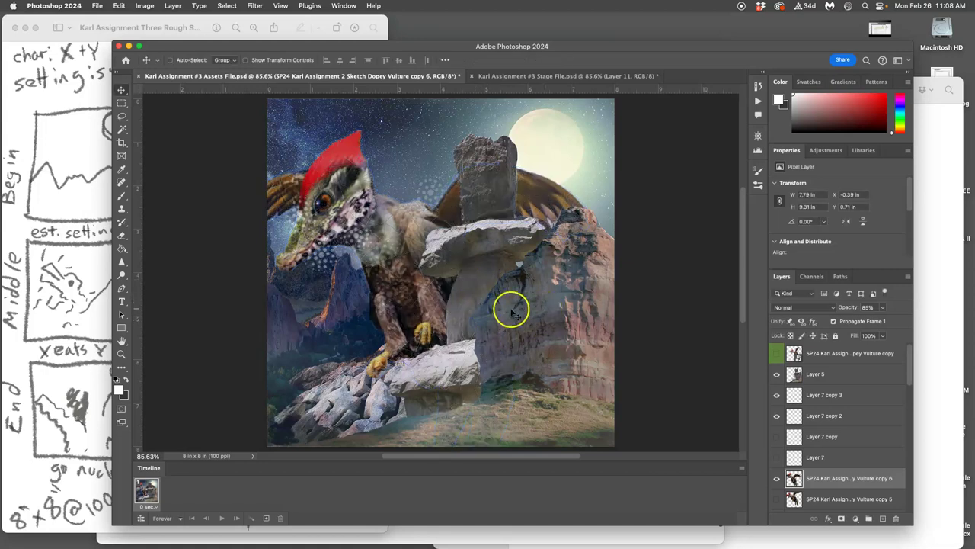
- Rotate Layer 7 copy 2 and copy 3 about 4.85° and shift them slightly left
left_click(838, 417)
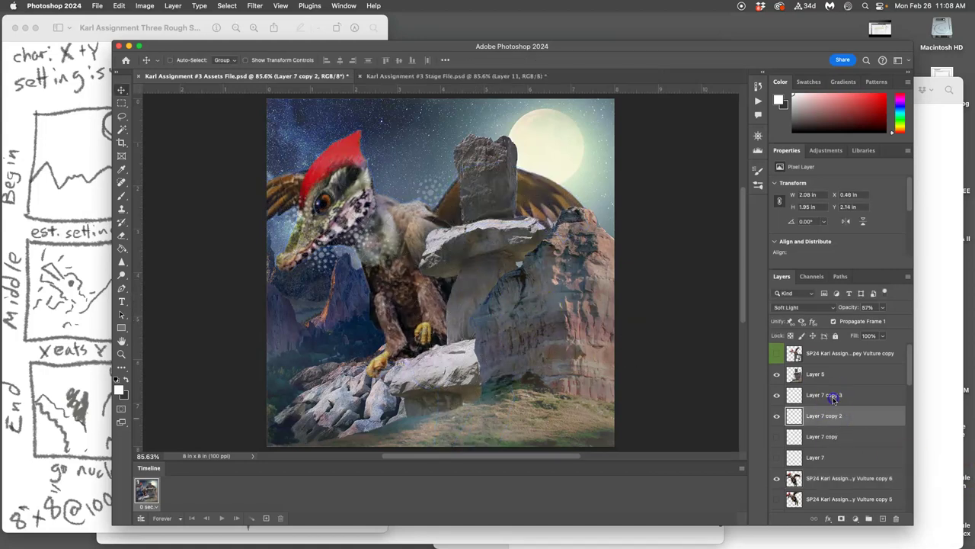
left_click(832, 397, "shift")
key("super+t")
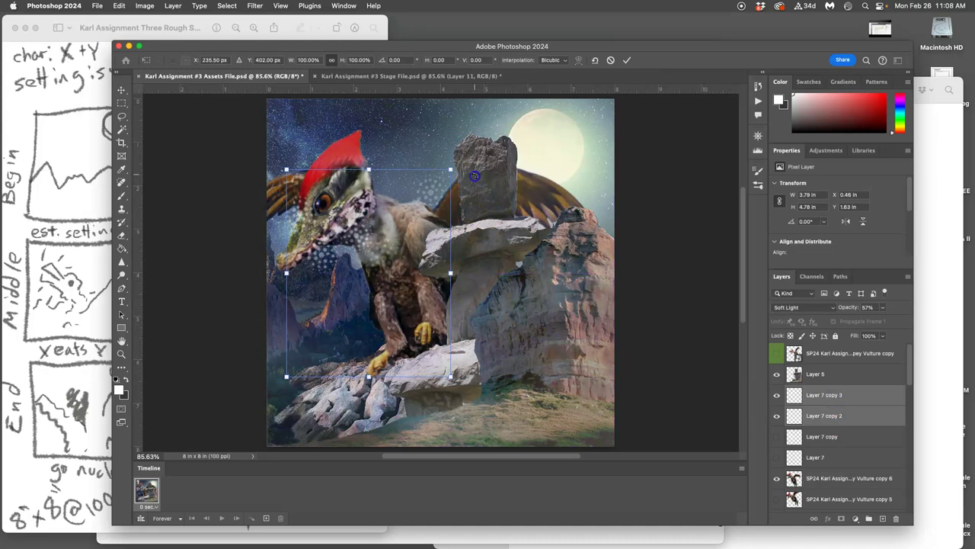
left_click_drag(474, 176, 492, 180)
left_click_drag(424, 242, 407, 245)
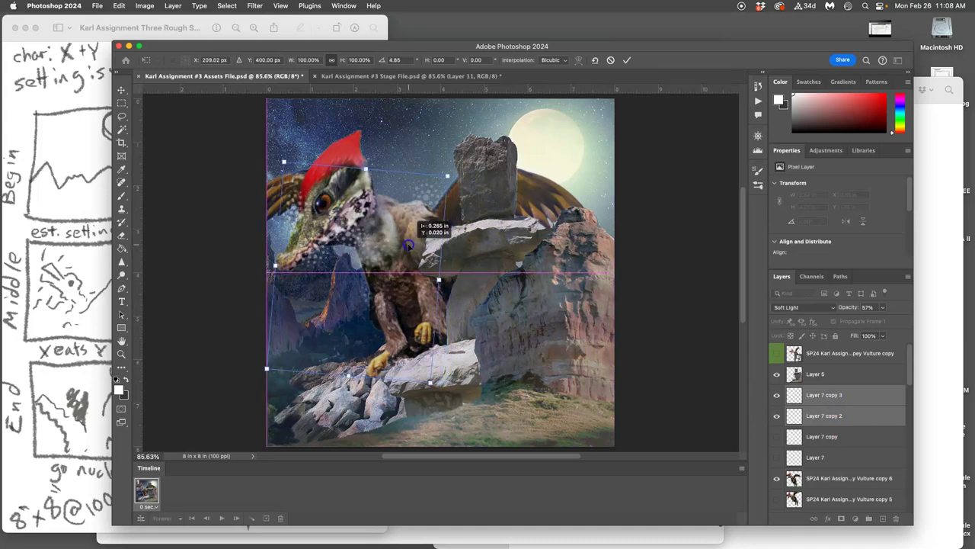
key("Return")
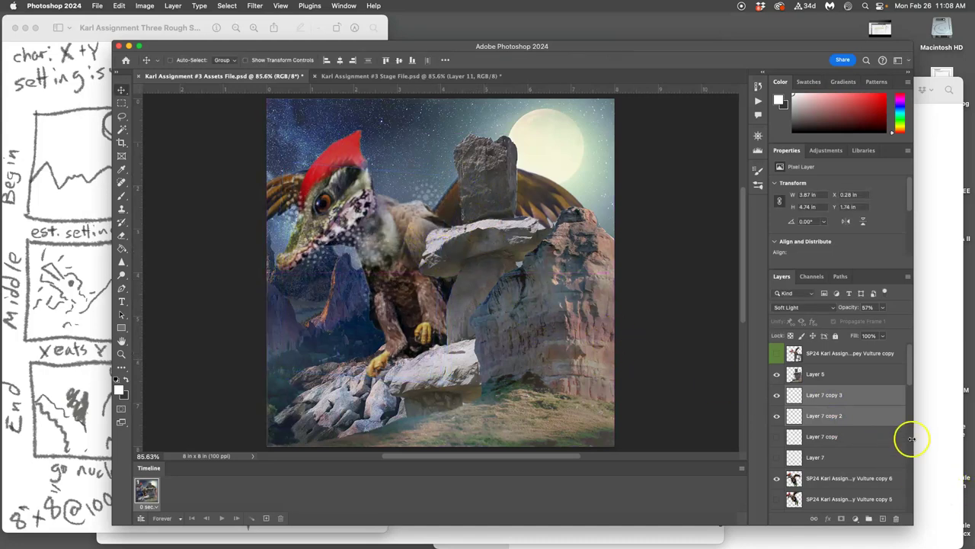
left_click(855, 480)
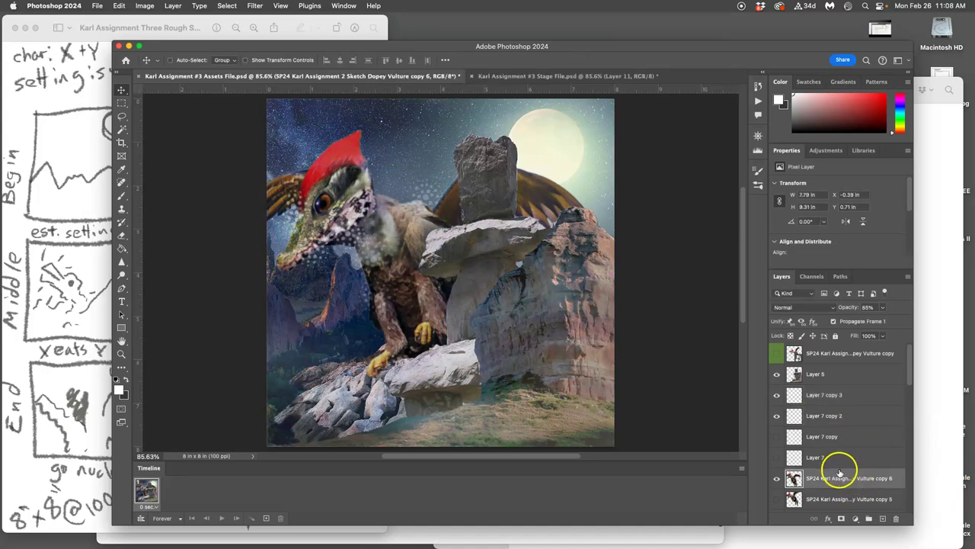
- Enable Outer Glow on vulture copy 6 and raise its opacity and size
double_click(860, 488)
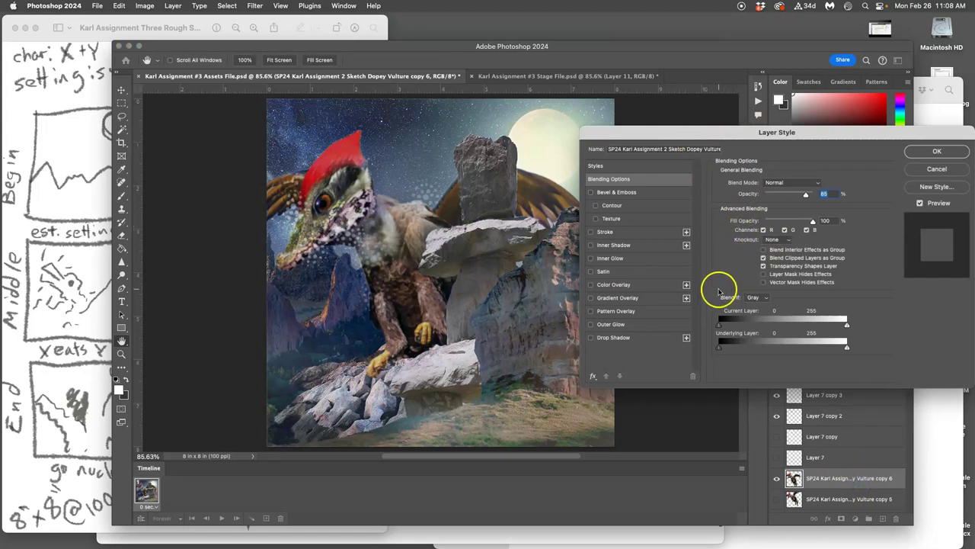
left_click(34, 294)
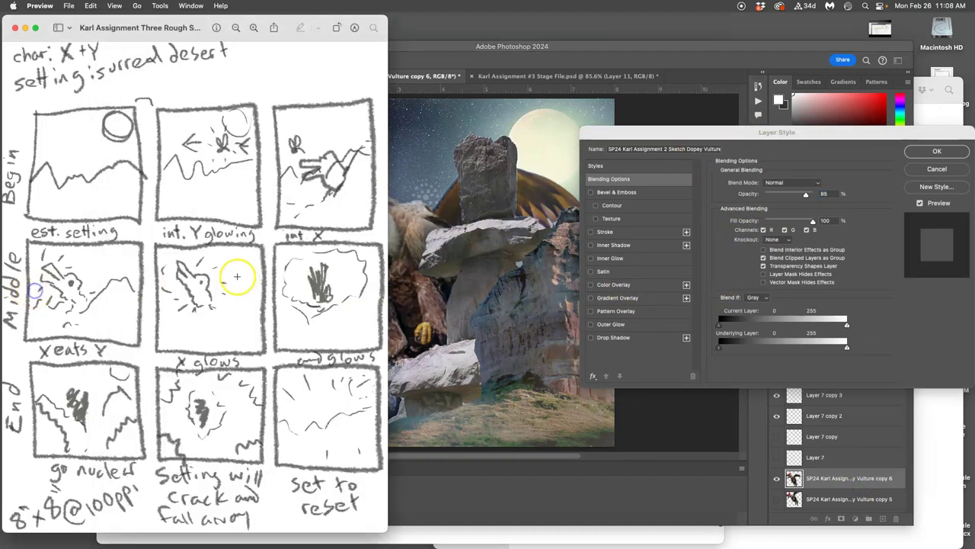
left_click(468, 203)
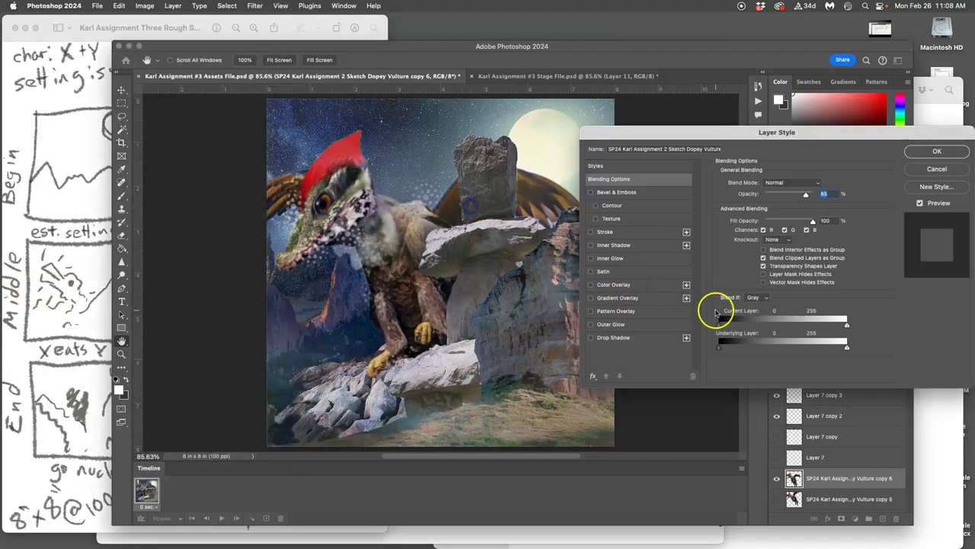
left_click(590, 324)
left_click(610, 324)
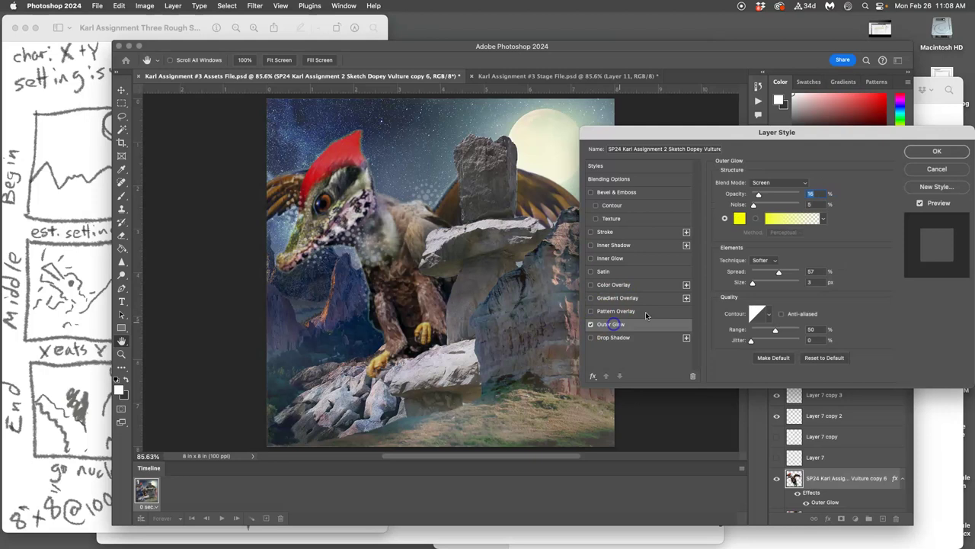
left_click_drag(759, 194, 787, 196)
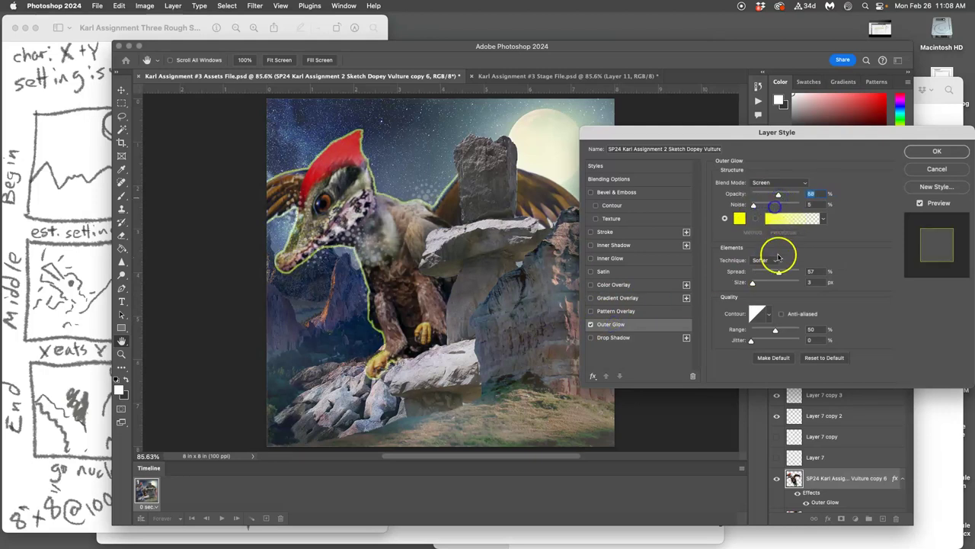
mouse_move(752, 283)
left_mouse_down()
mouse_move(767, 283)
mouse_move(755, 274)
left_mouse_up()
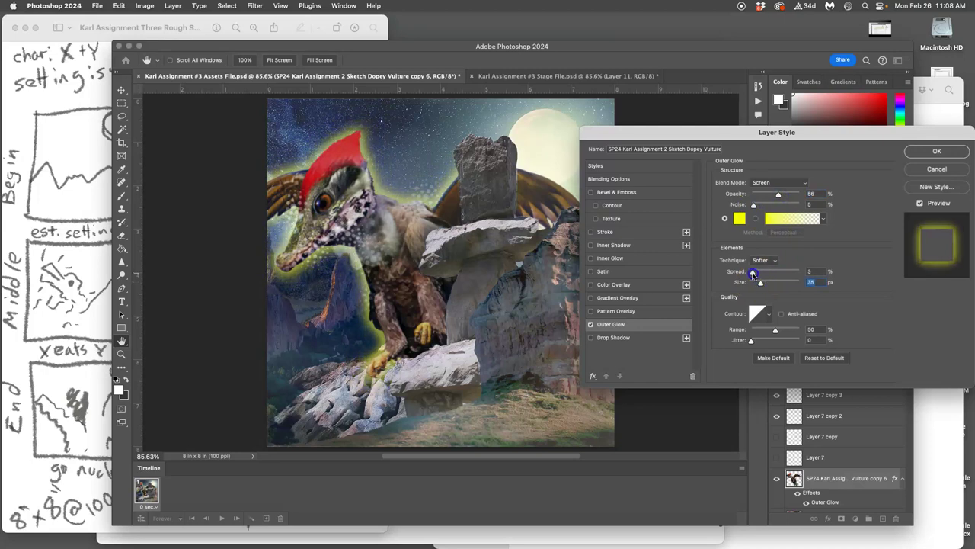
- Set the outer glow to colour fddc01, 38% jitter, 21 px size, 35% opacity, and apply
left_click(739, 219)
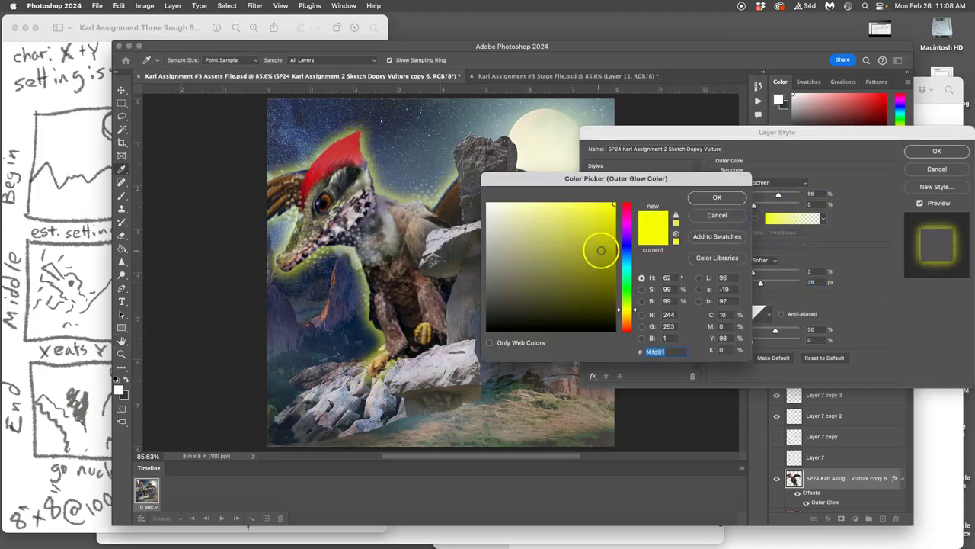
left_click_drag(630, 304, 630, 313)
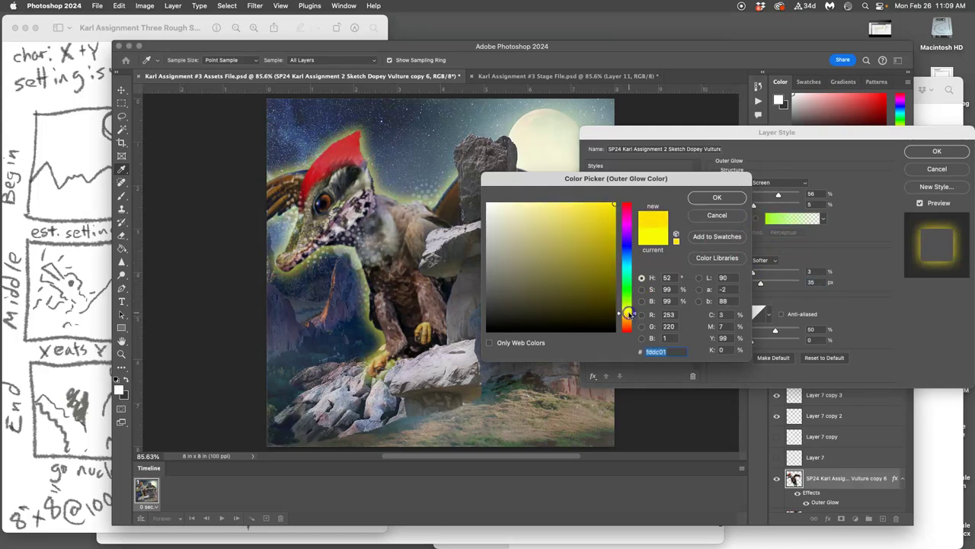
left_click(695, 198)
left_click_drag(754, 340, 759, 341)
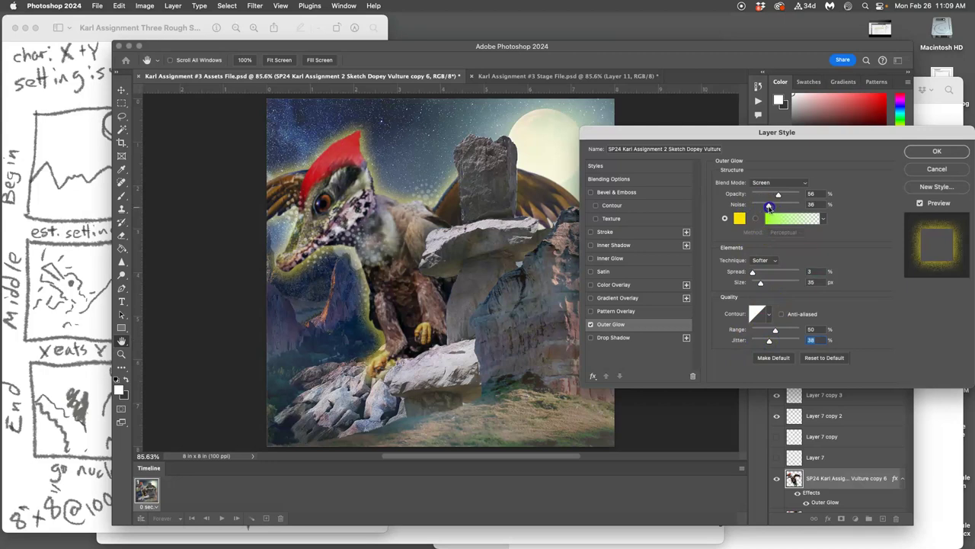
left_click_drag(761, 282, 759, 285)
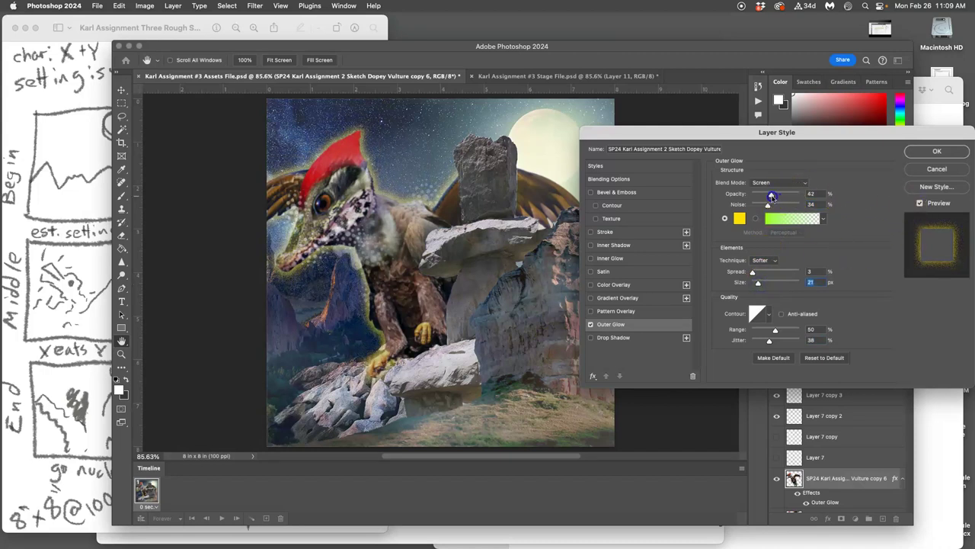
left_click_drag(772, 196, 767, 197)
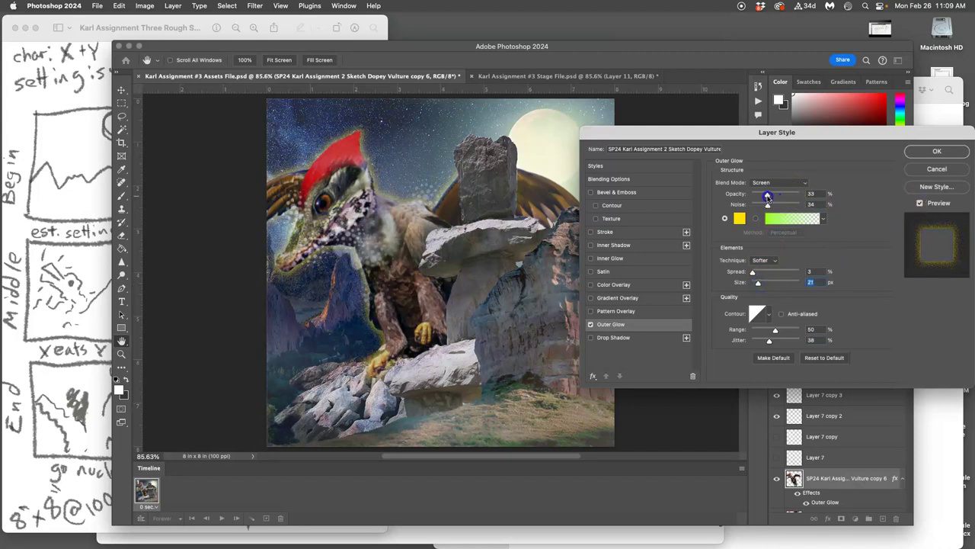
left_click(937, 151)
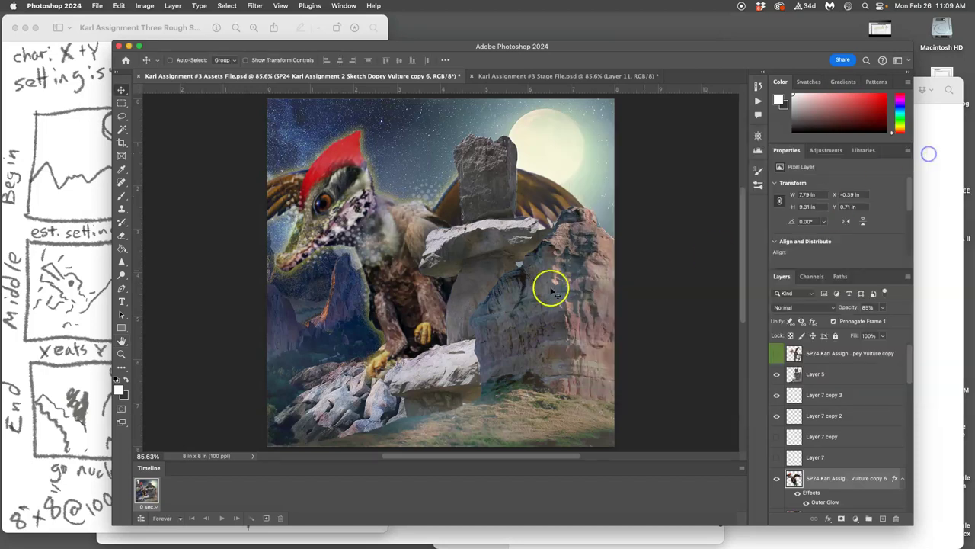
- Add an Inner Glow in the moon's pale yellow at 128 px size and 10% opacity
double_click(812, 494)
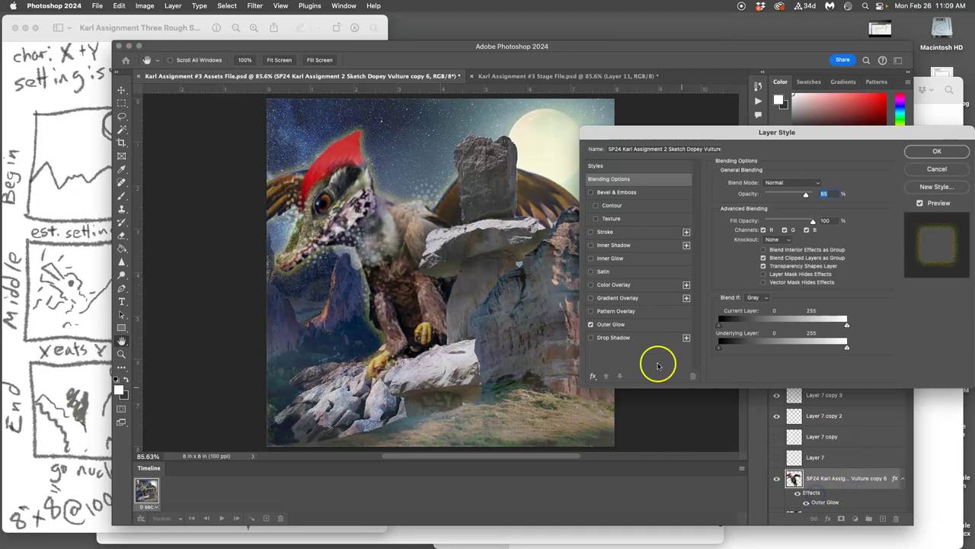
left_click(590, 258)
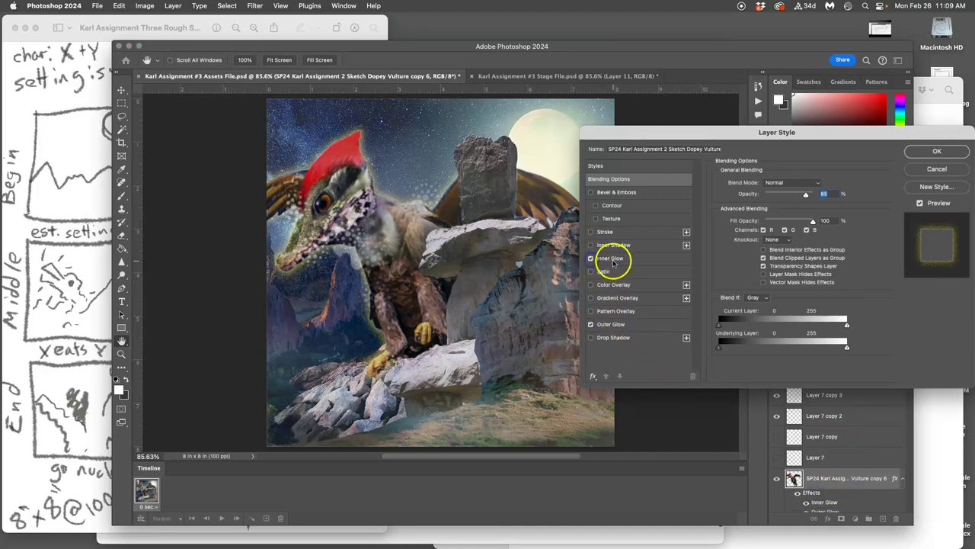
left_click(614, 259)
left_click_drag(755, 294, 785, 294)
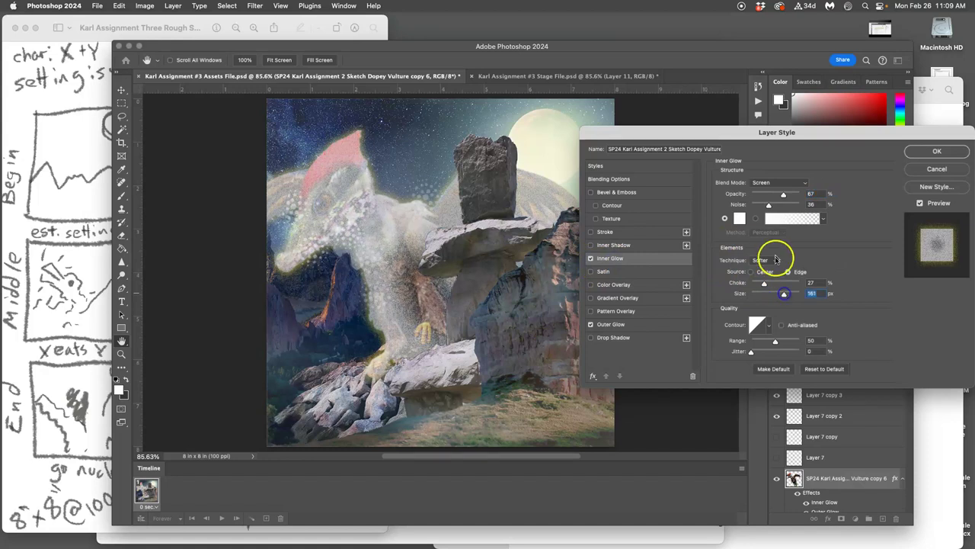
left_click(739, 218)
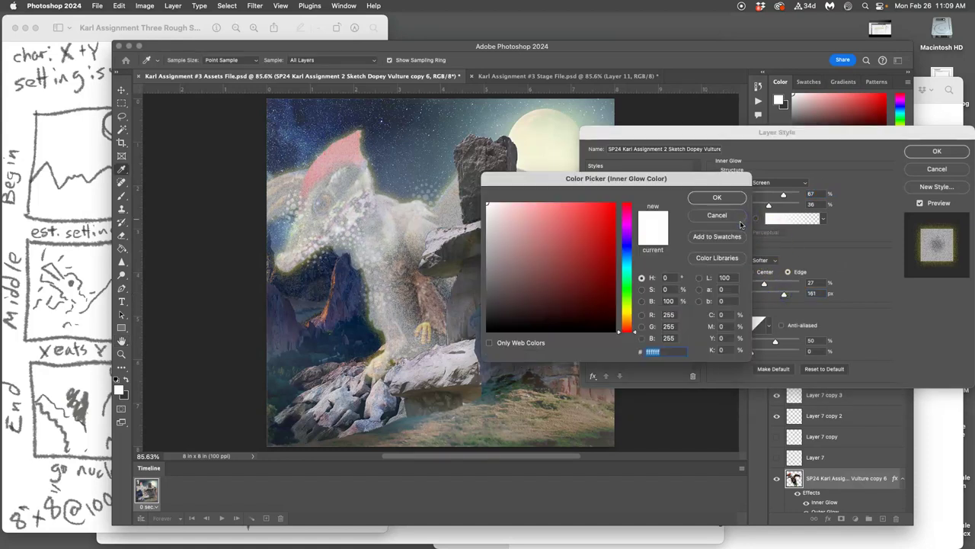
left_click(551, 148)
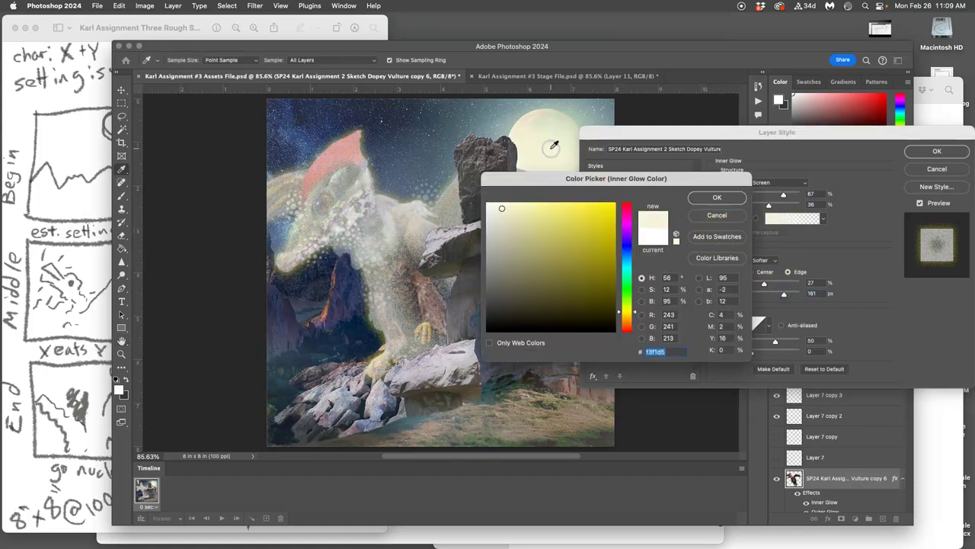
left_click(708, 198)
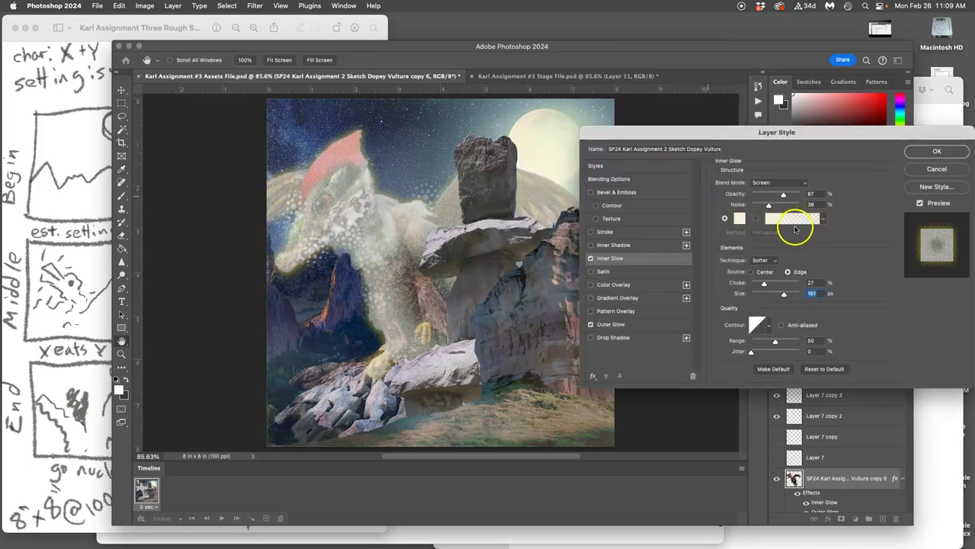
left_click(786, 296)
left_click_drag(785, 297, 778, 295)
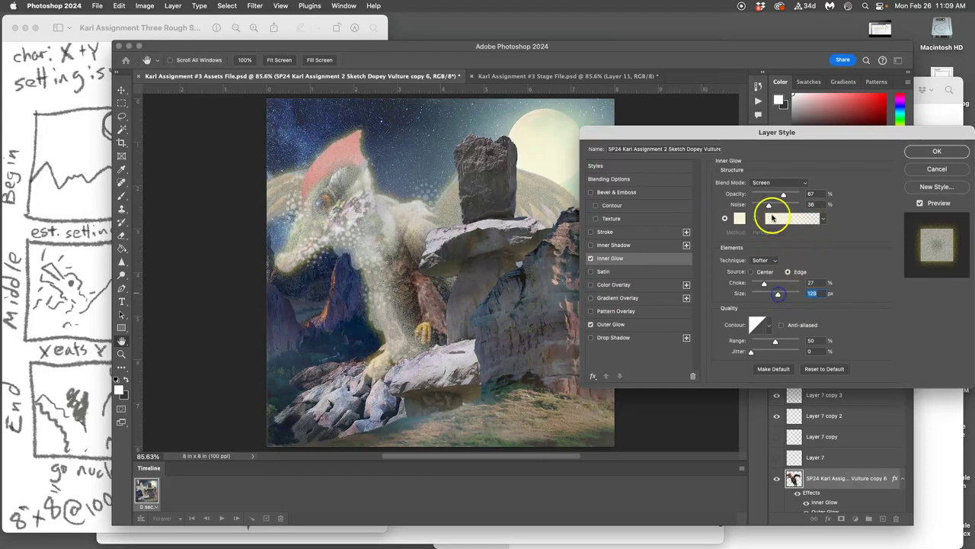
left_click_drag(783, 195, 758, 198)
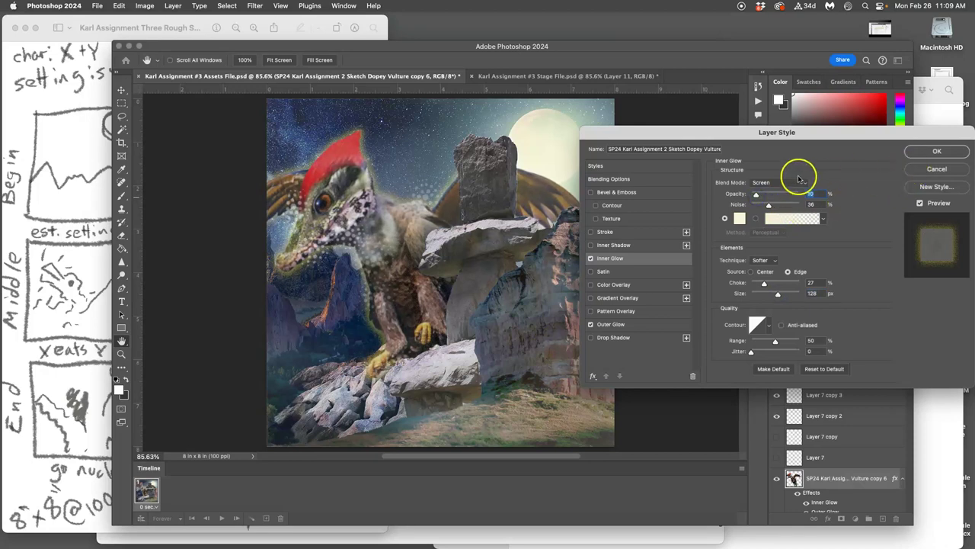
- Try Pin Light, Subtract and Soft Light for the inner glow, settle on Pin Light, and apply
left_click(777, 183)
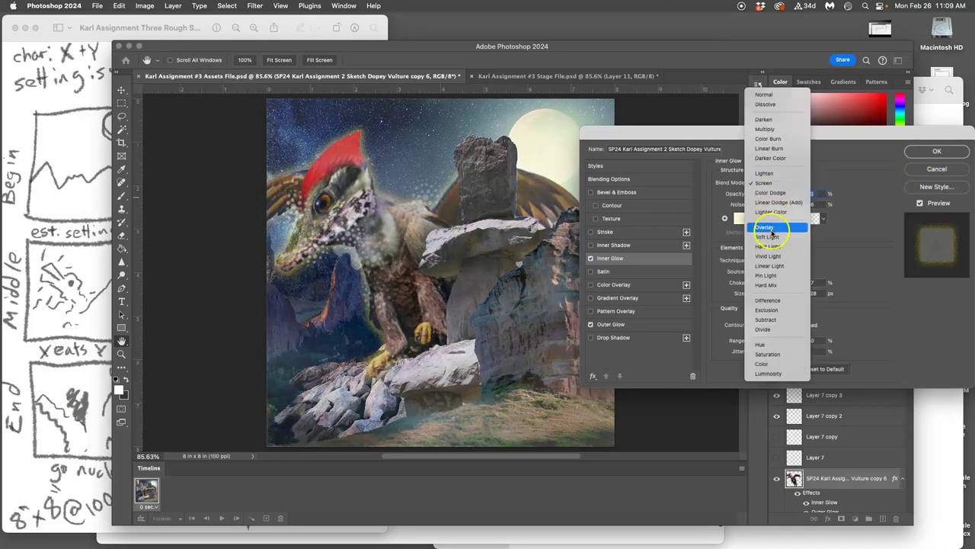
left_click(770, 276)
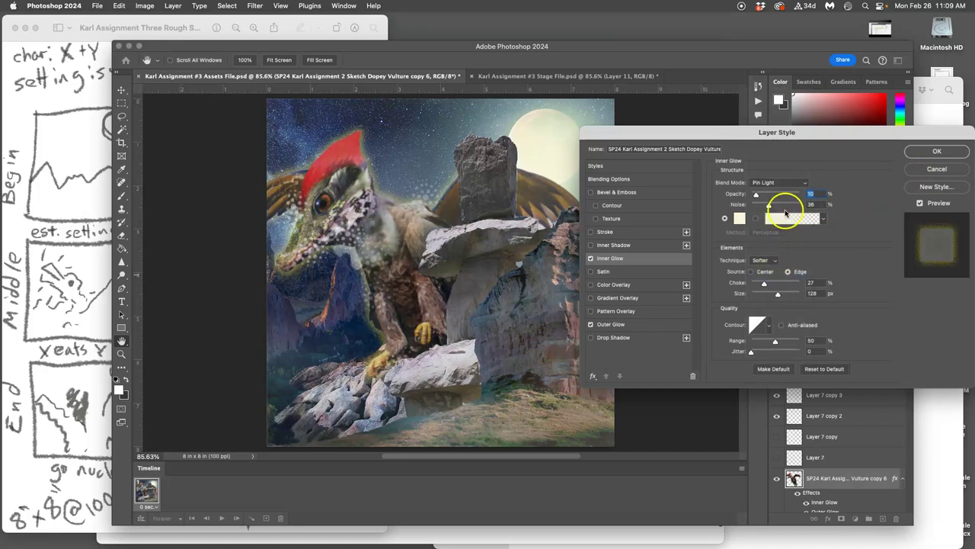
left_click(766, 183)
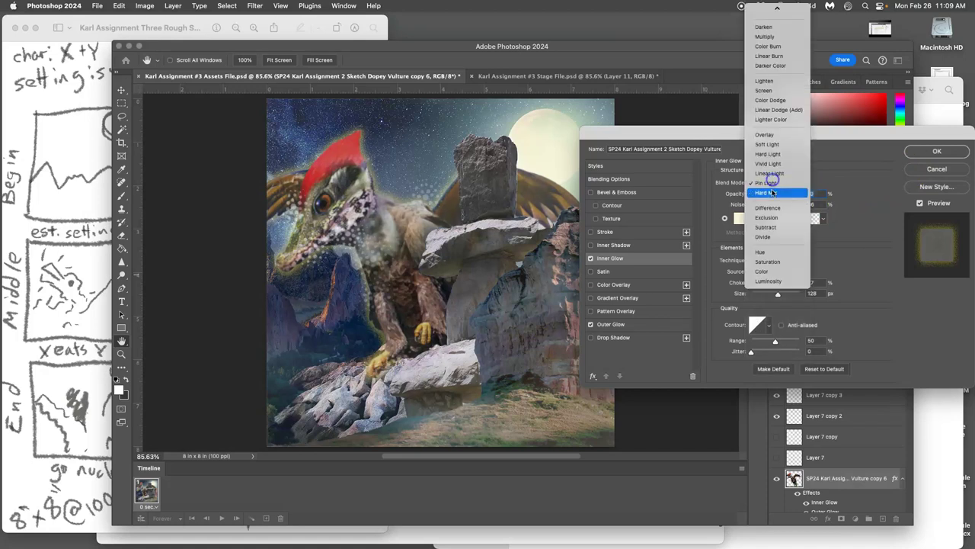
left_click(766, 228)
left_click(769, 183)
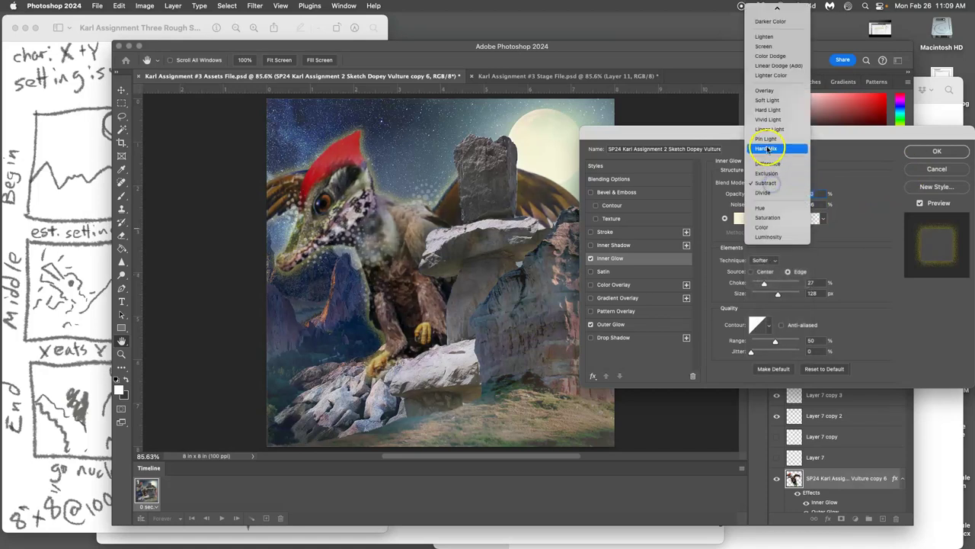
left_click(766, 100)
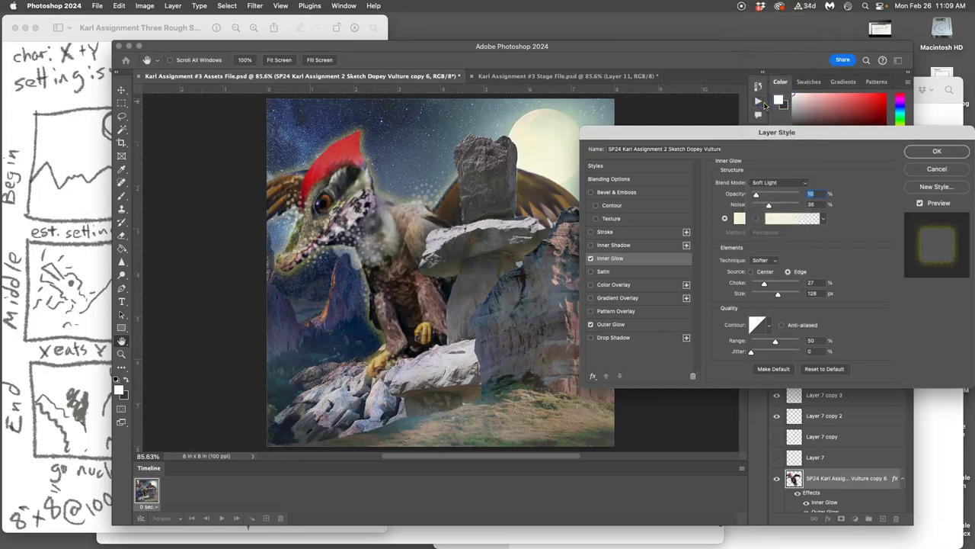
left_click(774, 184)
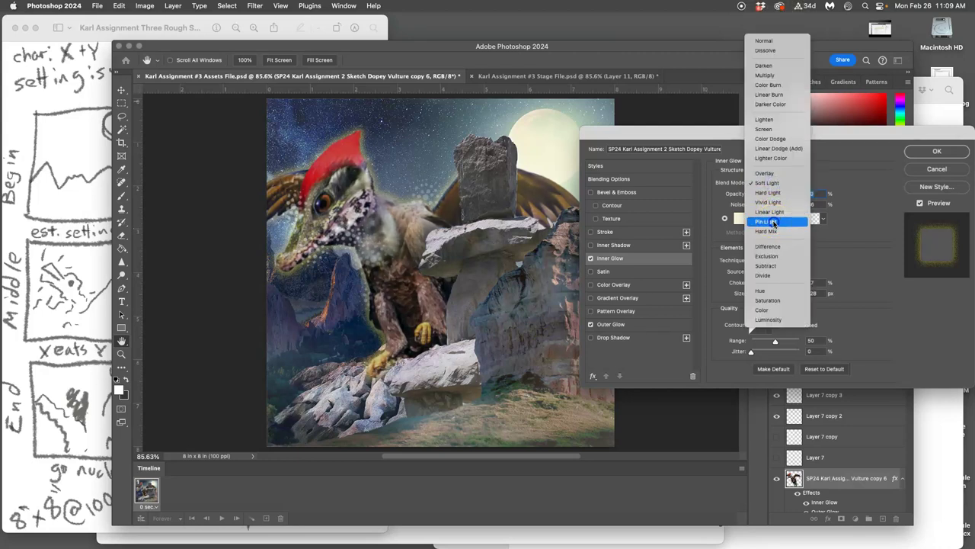
left_click(779, 223)
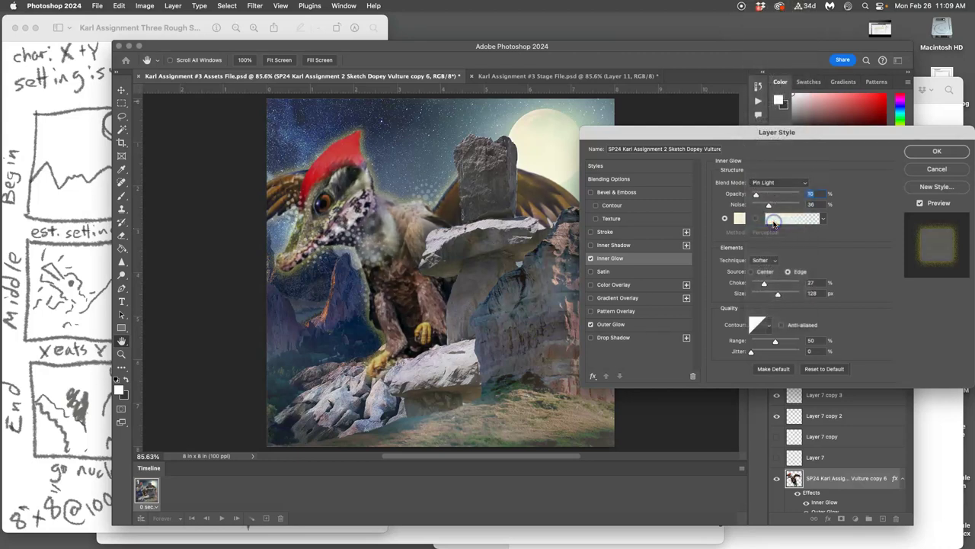
left_click(939, 151)
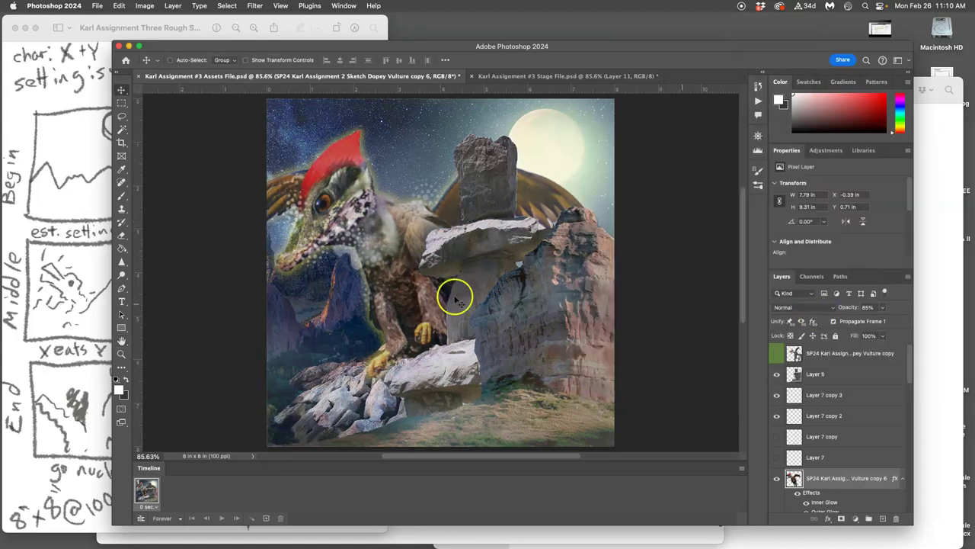
left_click(122, 261)
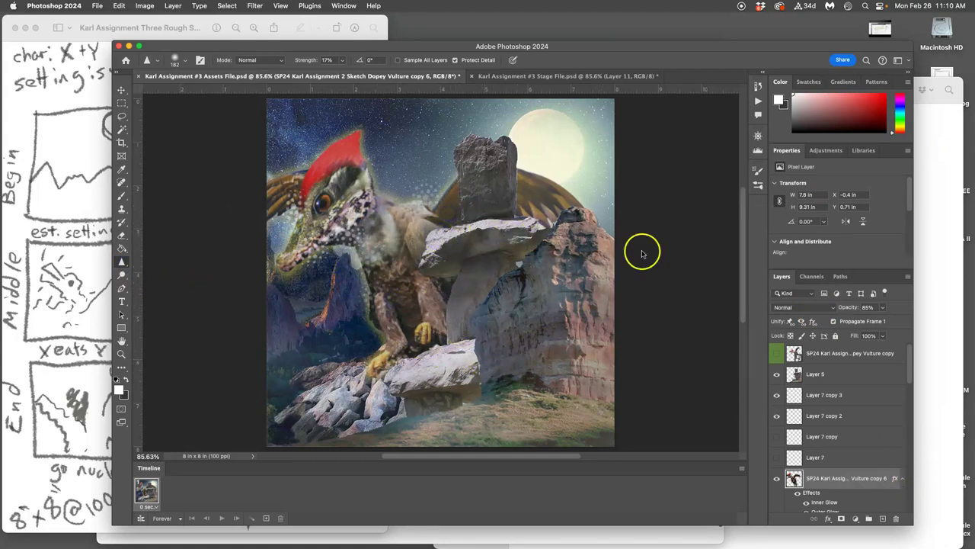
left_click(533, 76)
left_click(384, 75)
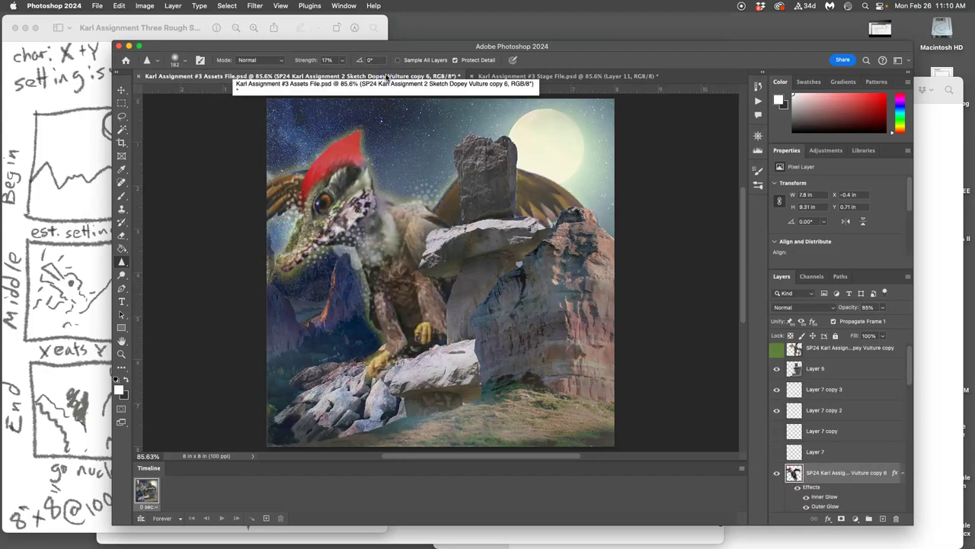
left_click(514, 77)
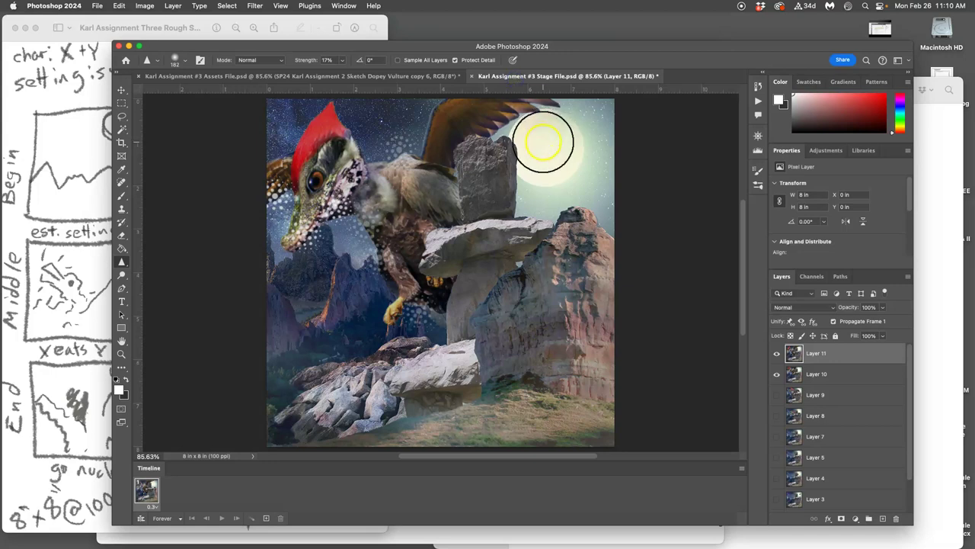
left_click(438, 79)
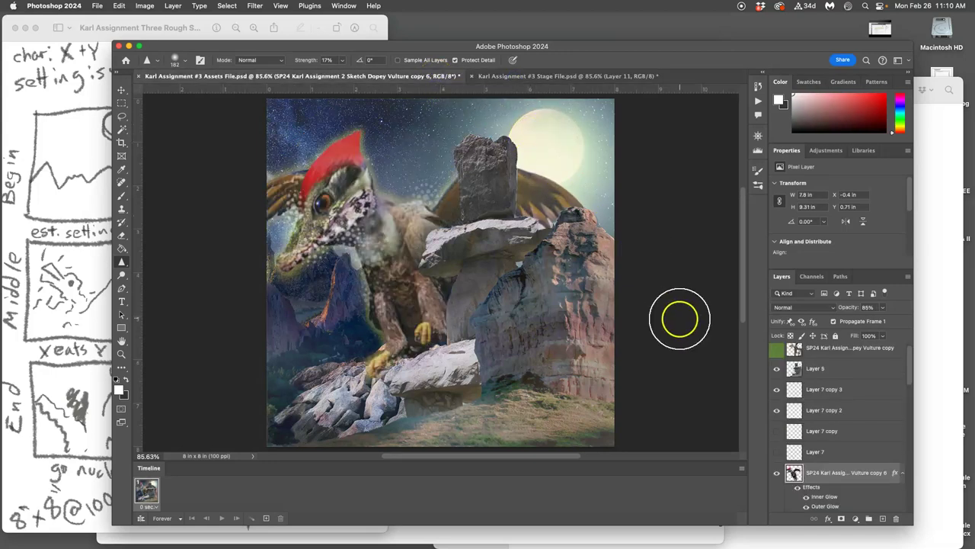
scroll(821, 393, "up", 1)
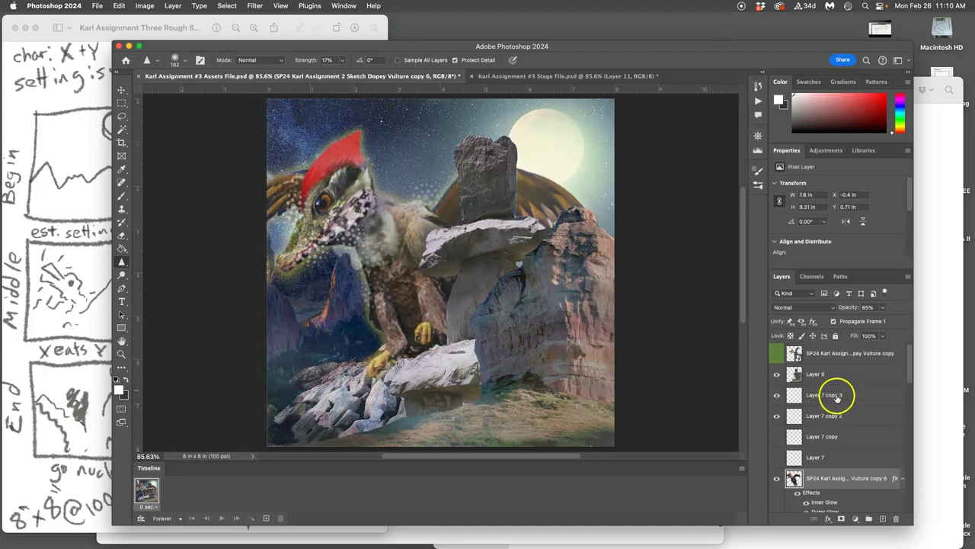
left_click(836, 375)
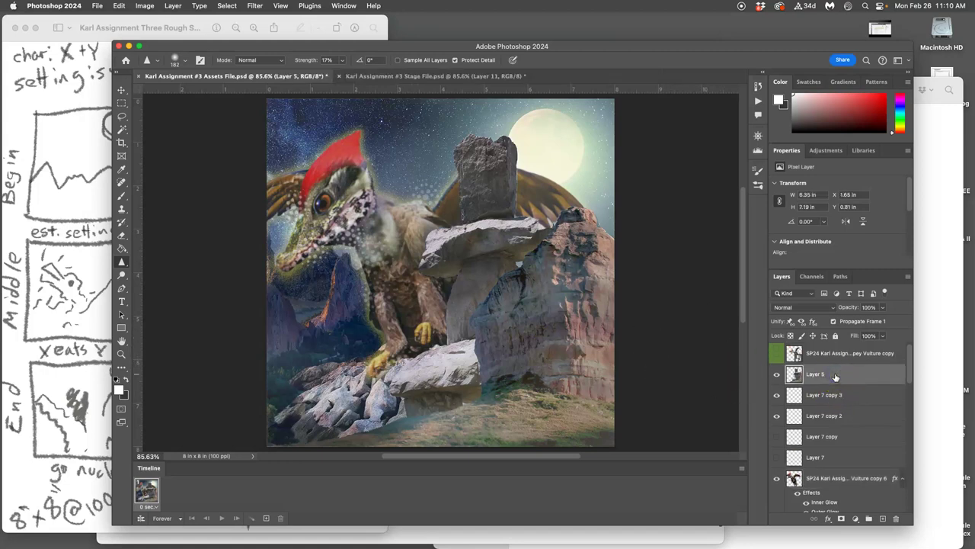
left_click(816, 381)
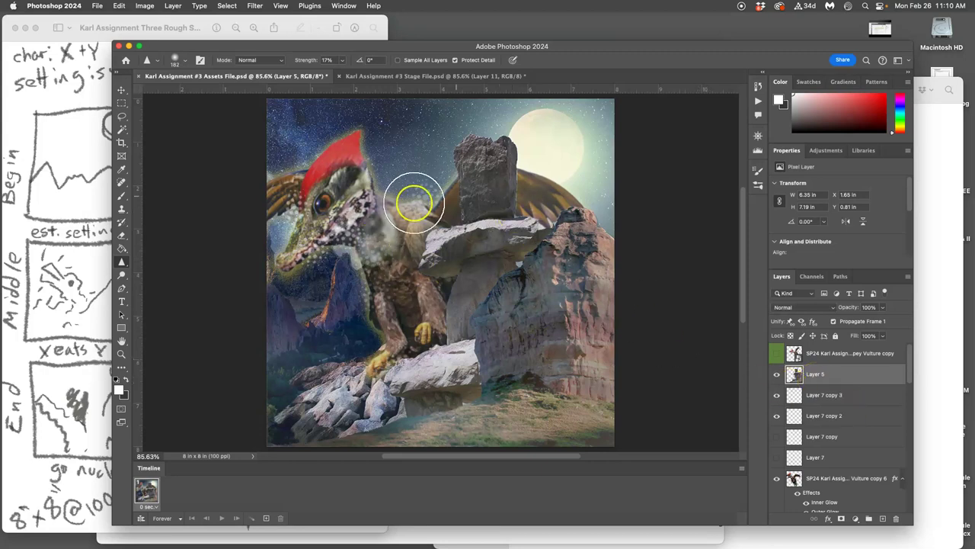
left_click(470, 77)
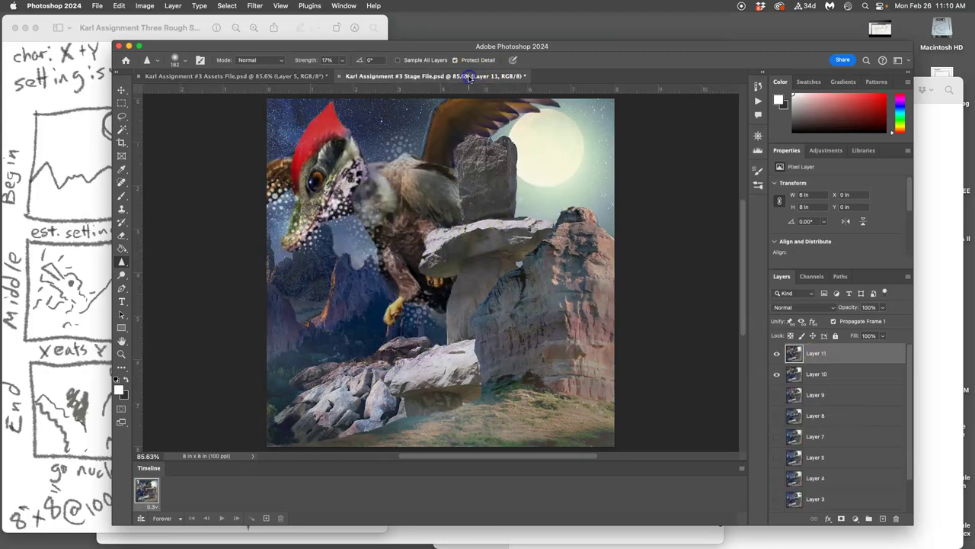
left_click(292, 79)
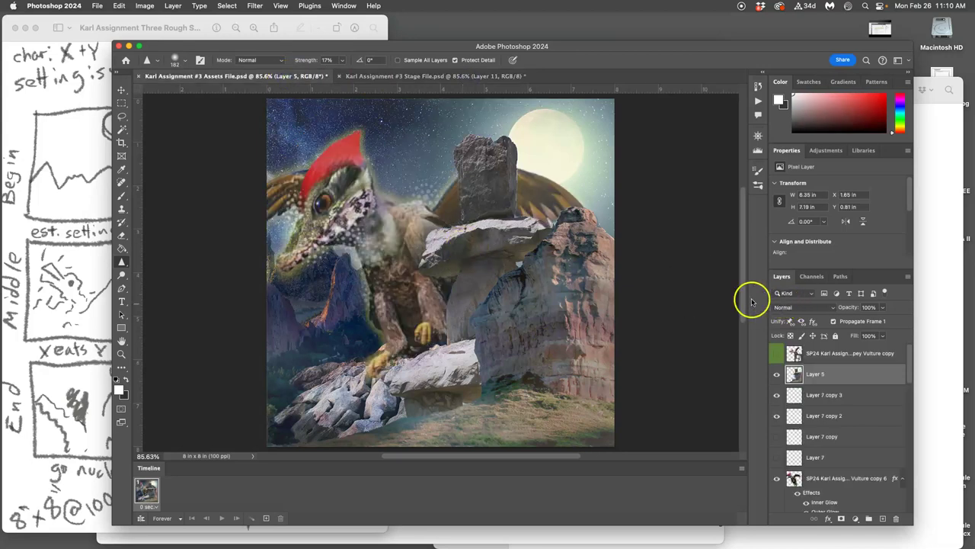
left_click(822, 377)
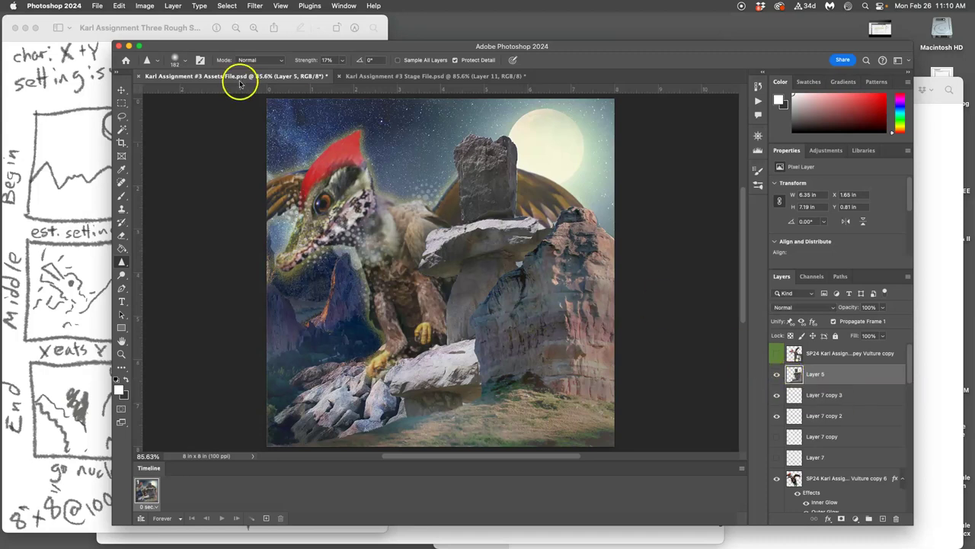
- Stamp all visible layers into a new Layer 8, select the entire canvas and copy it
left_click(170, 7)
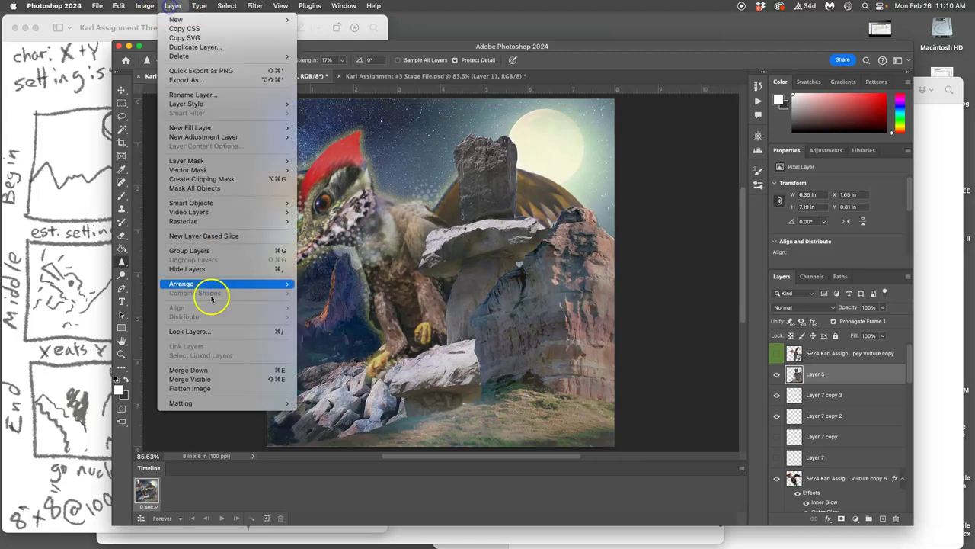
left_click(205, 384, "alt")
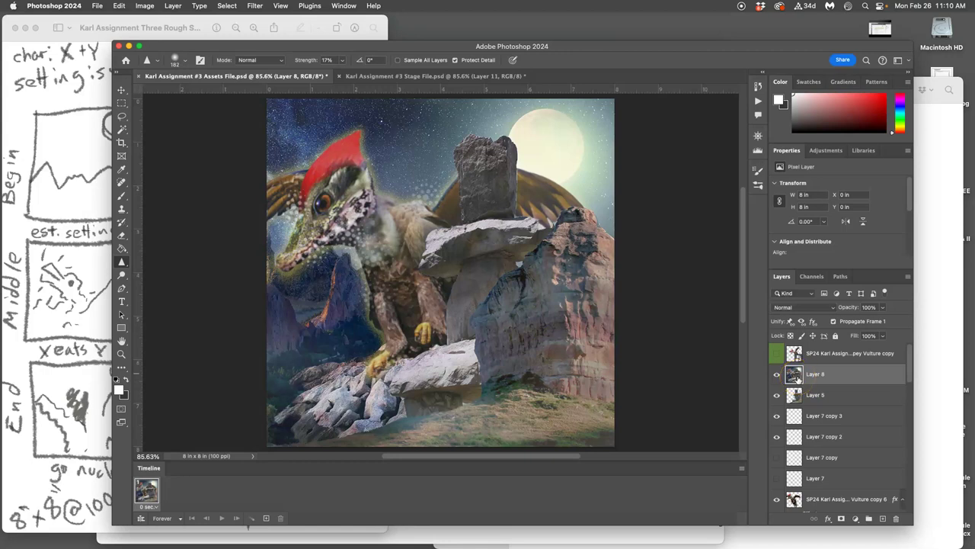
left_click(227, 6)
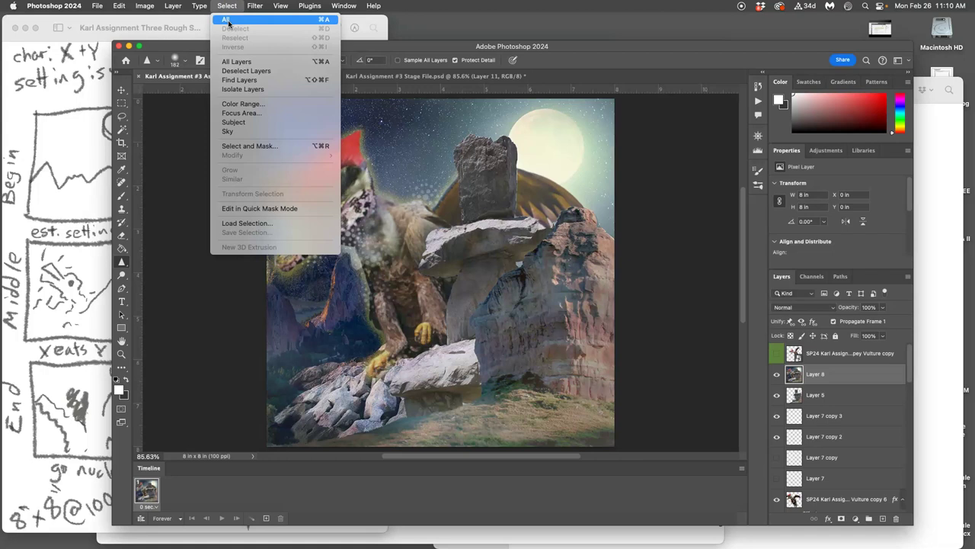
left_click(227, 20)
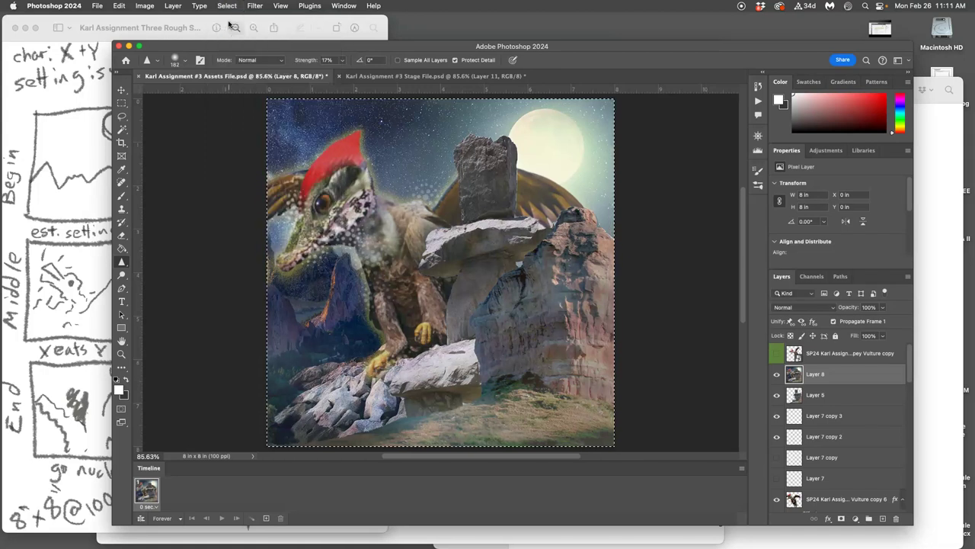
left_click(119, 6)
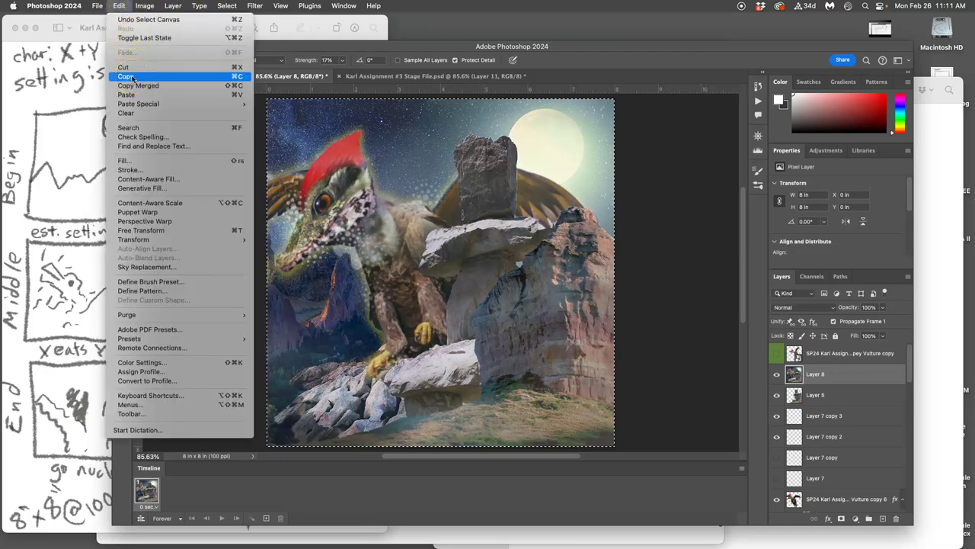
left_click(131, 77)
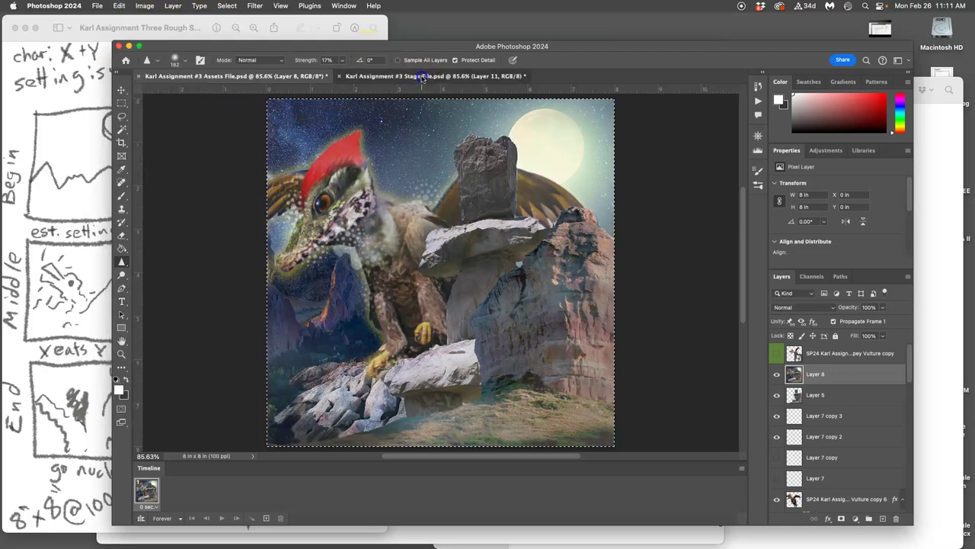
- Paste the copied canvas into the Stage File as new Layer 12
left_click(423, 77)
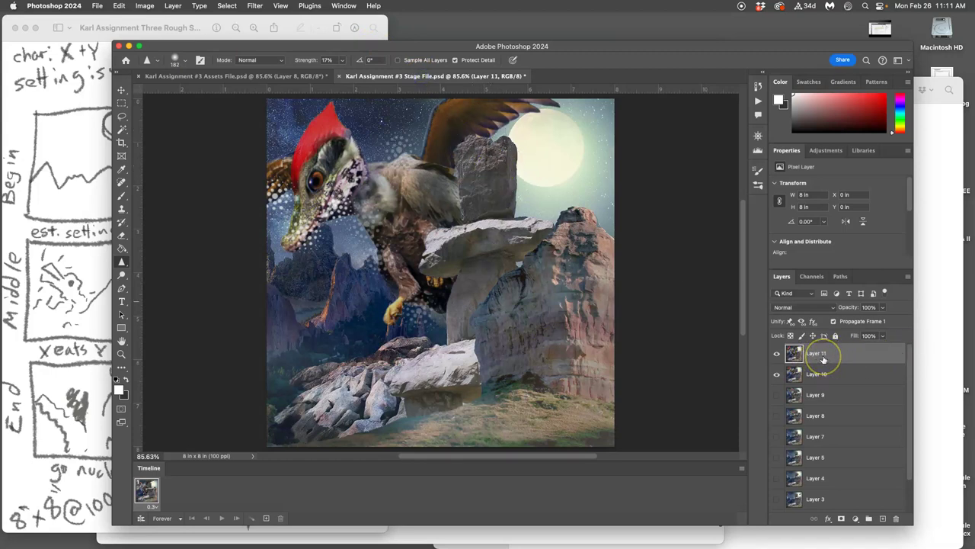
left_click(120, 5)
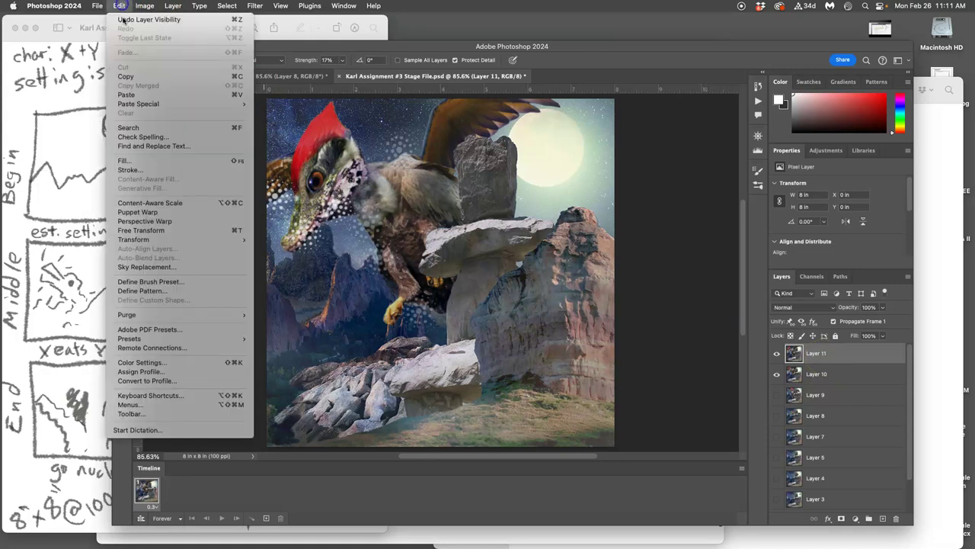
left_click(139, 95)
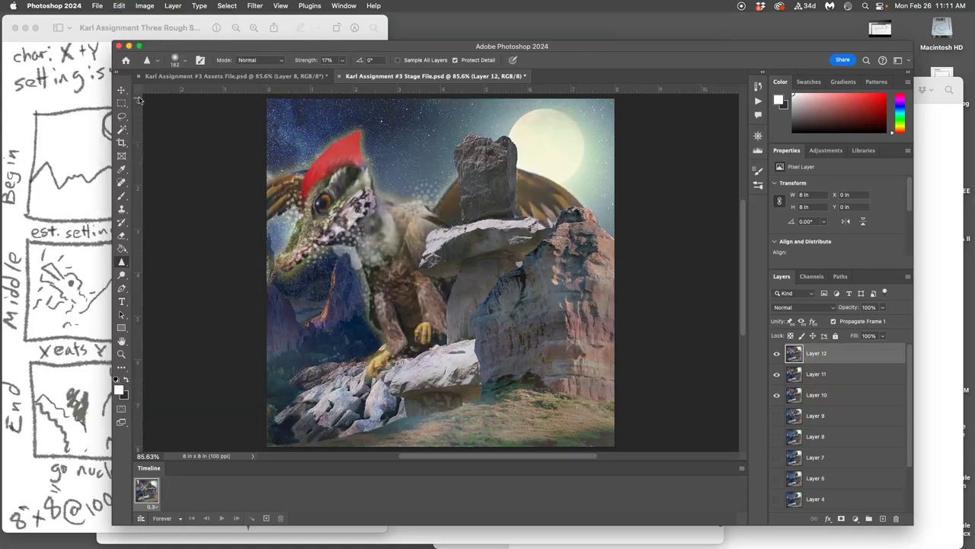
- Toggle Layer 12 and Layer 11 visibility repeatedly to compare the new frame with the previous one
left_click(776, 354)
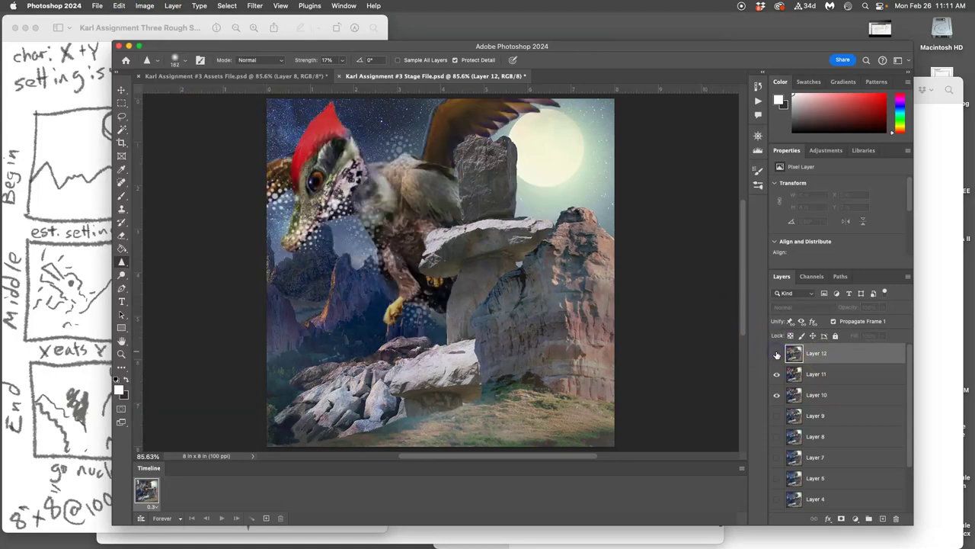
left_click(777, 354)
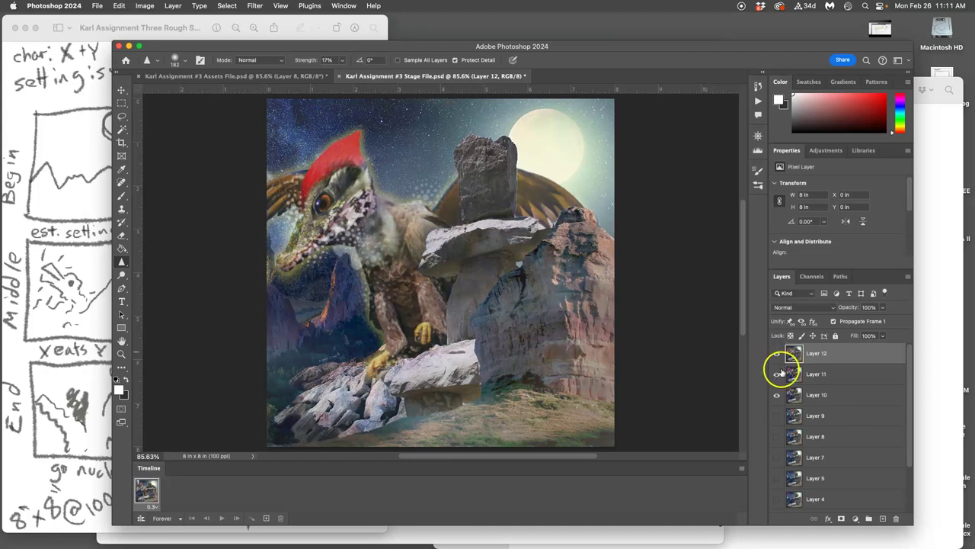
left_click(777, 354)
left_click(776, 374)
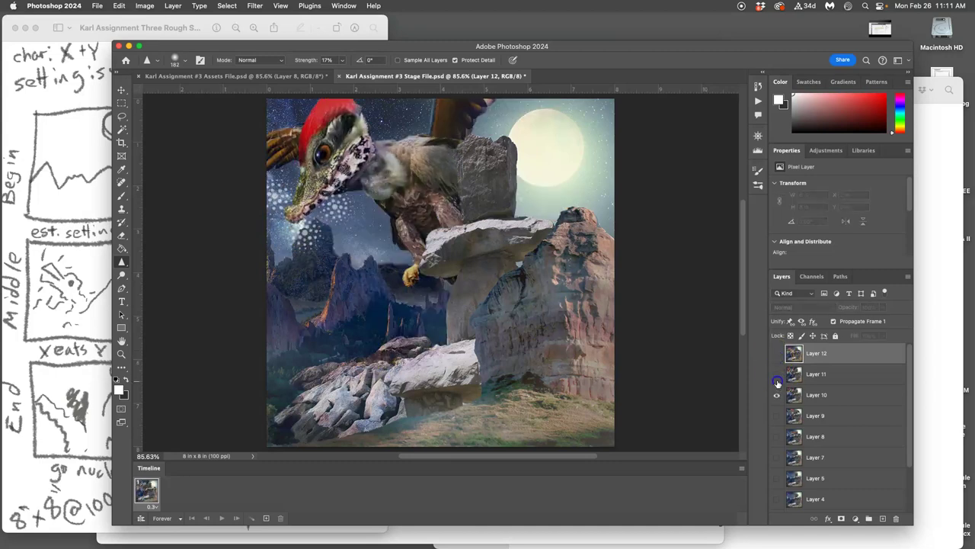
left_click(777, 375)
left_click(776, 354)
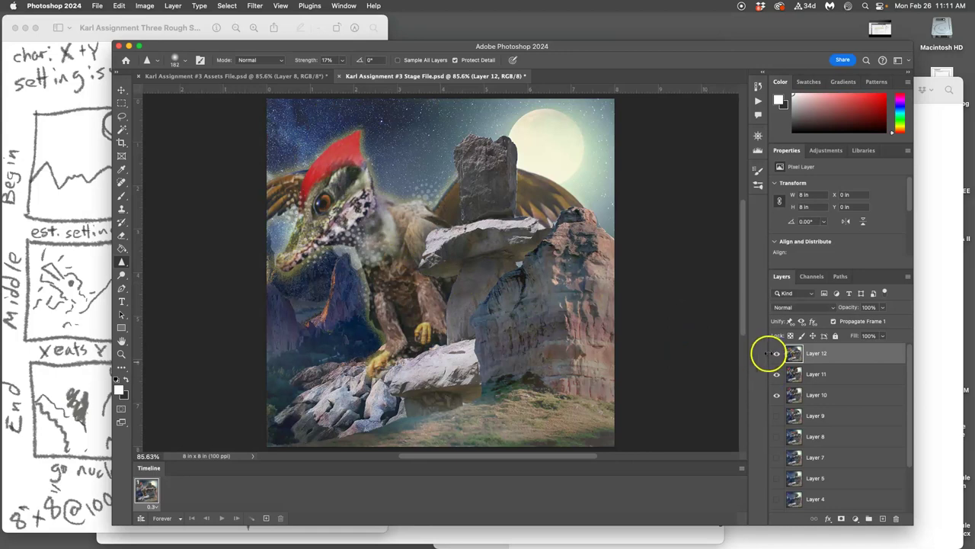
left_click(777, 353)
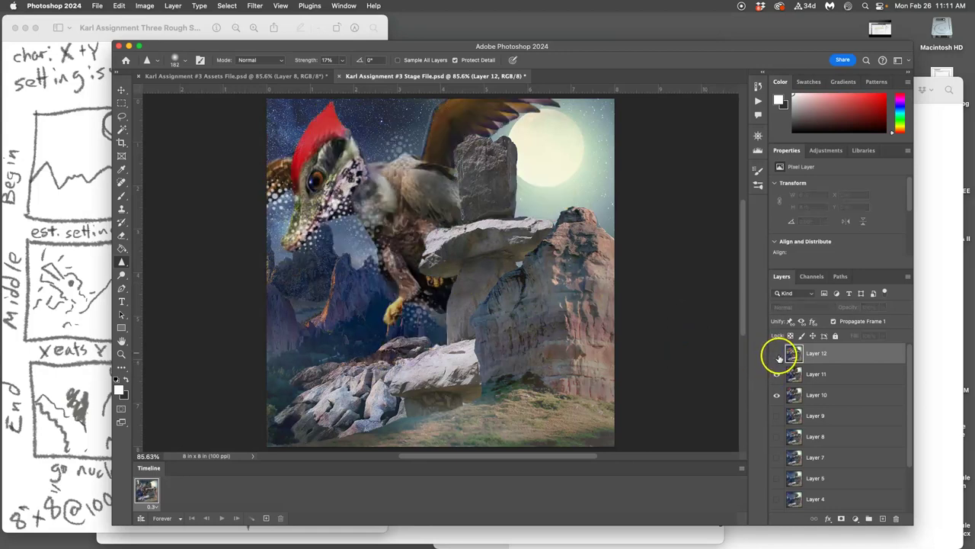
left_click(777, 353)
left_click(777, 353)
left_click(776, 353)
left_click(776, 353)
left_click(777, 354)
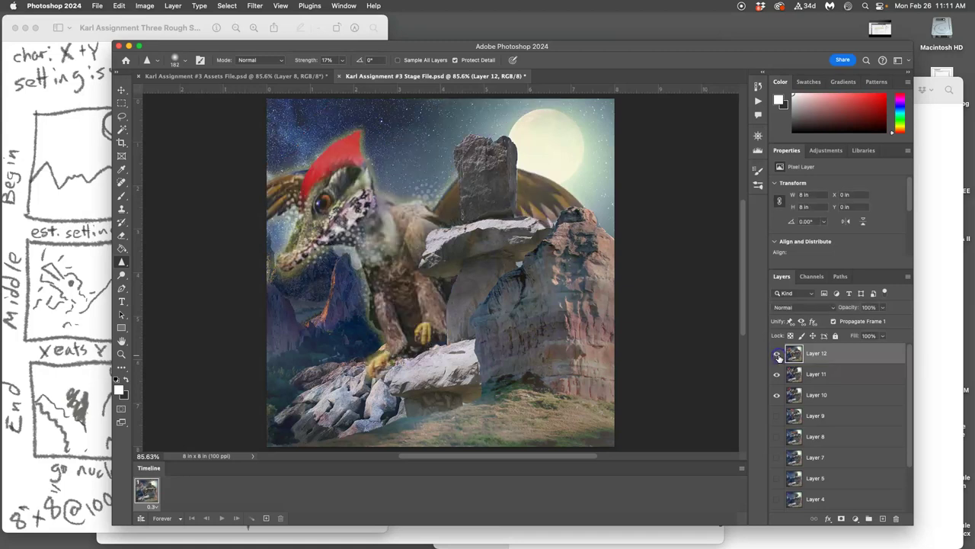
left_click(778, 355)
- In the Assets File, move Layer 5 above Layer 8, deselect, and delete Layer 8
left_click(298, 77)
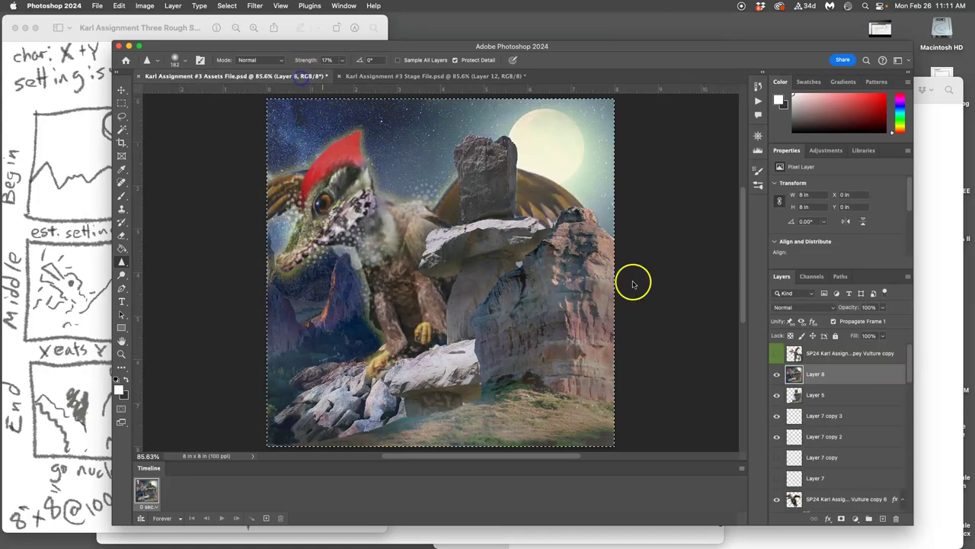
left_click_drag(793, 390, 833, 374)
key("super+d")
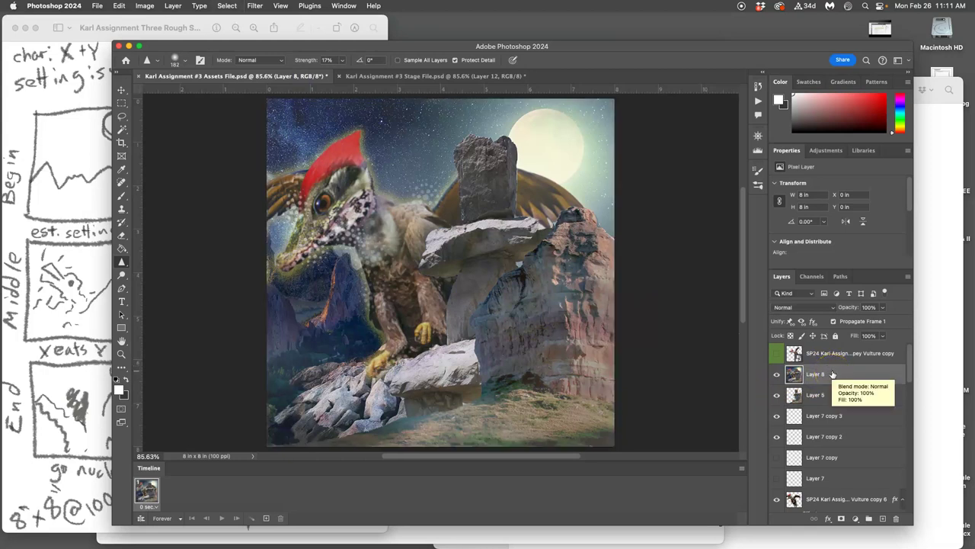
key("BackSpace")
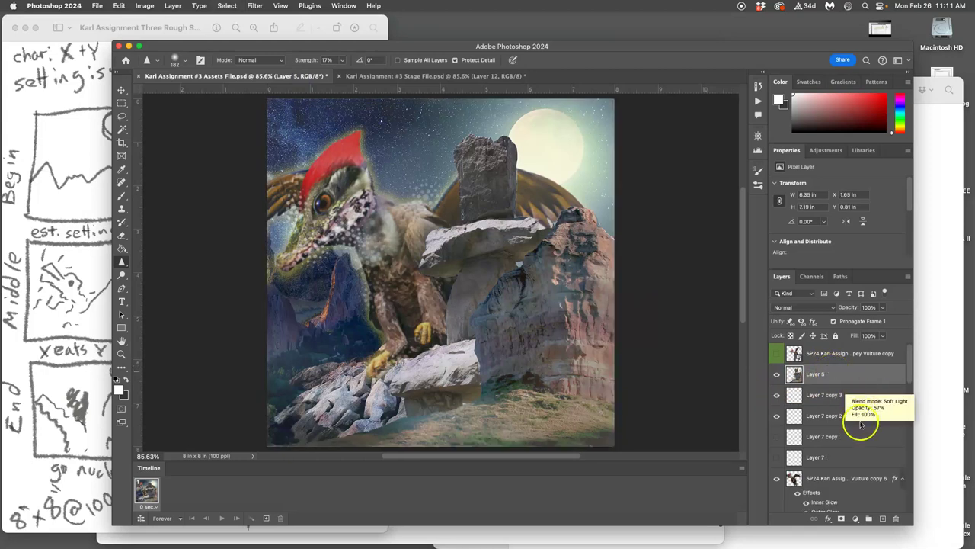
scroll(823, 465, "down", 2)
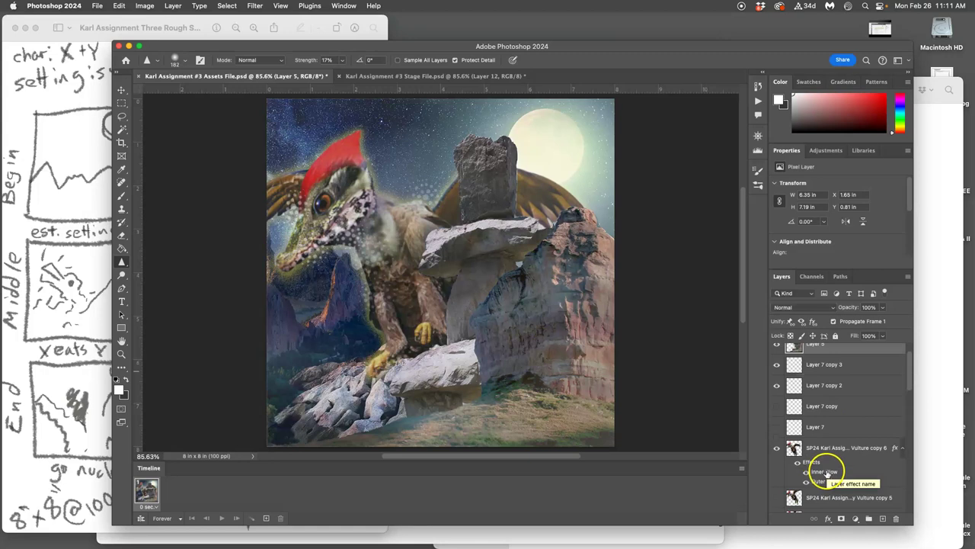
- Move the glow effects from Vulture copy 6 onto Vulture copy 7
left_click(796, 443)
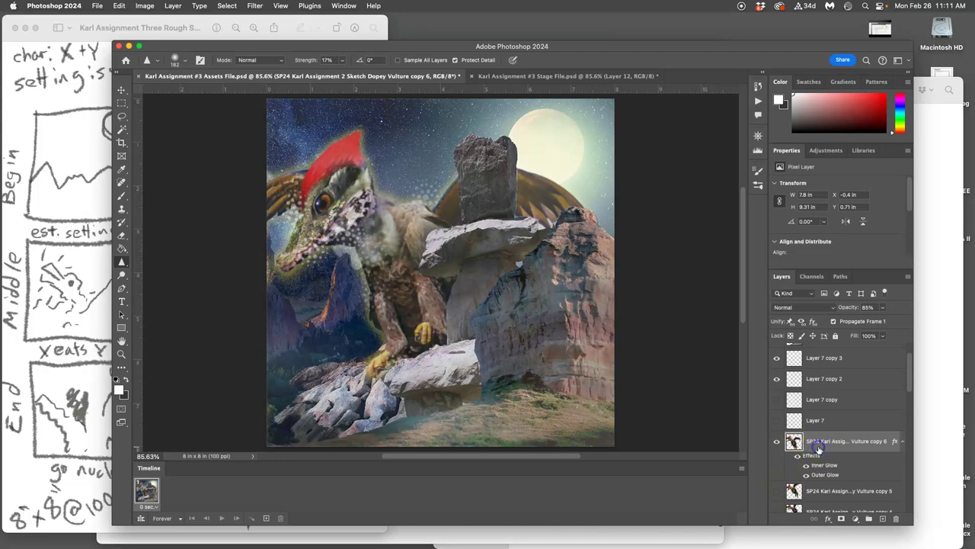
left_click(821, 491)
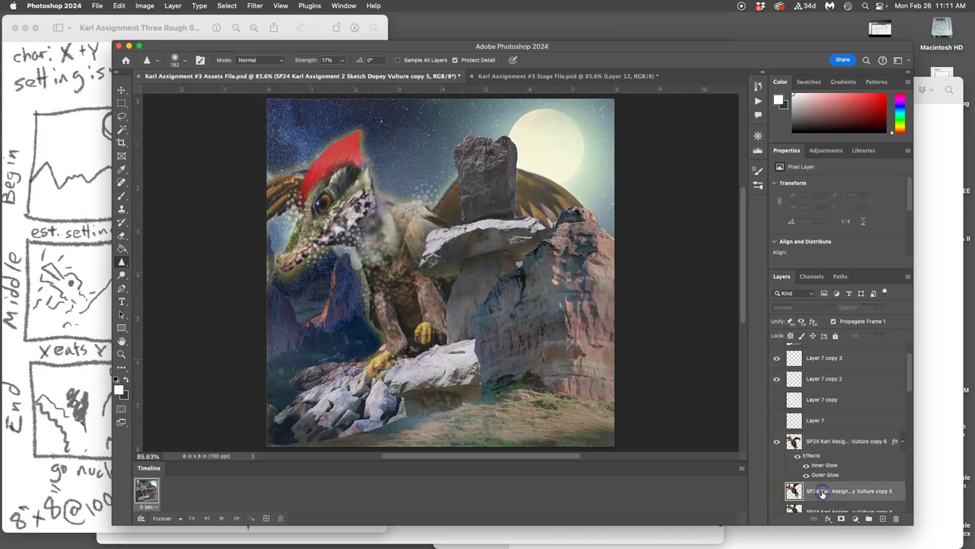
left_click(812, 454)
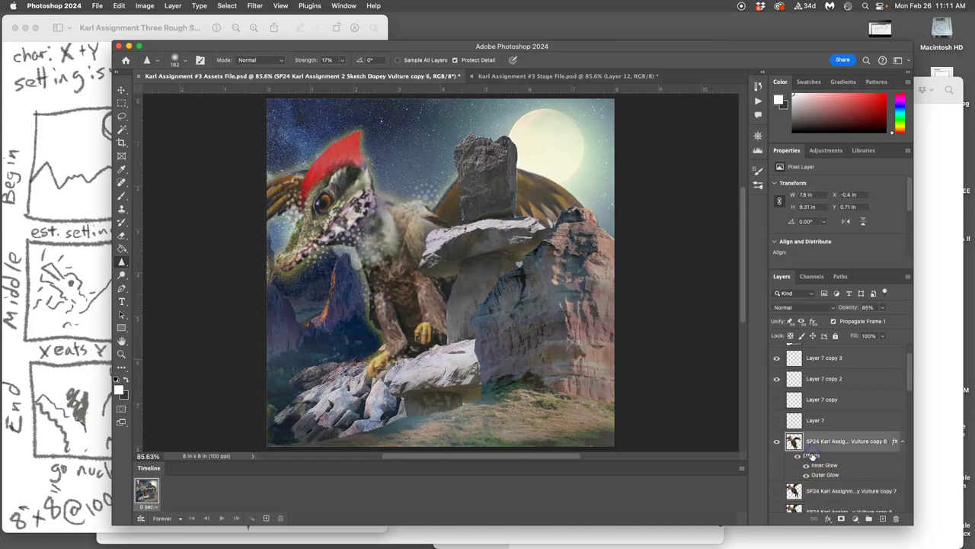
double_click(812, 455)
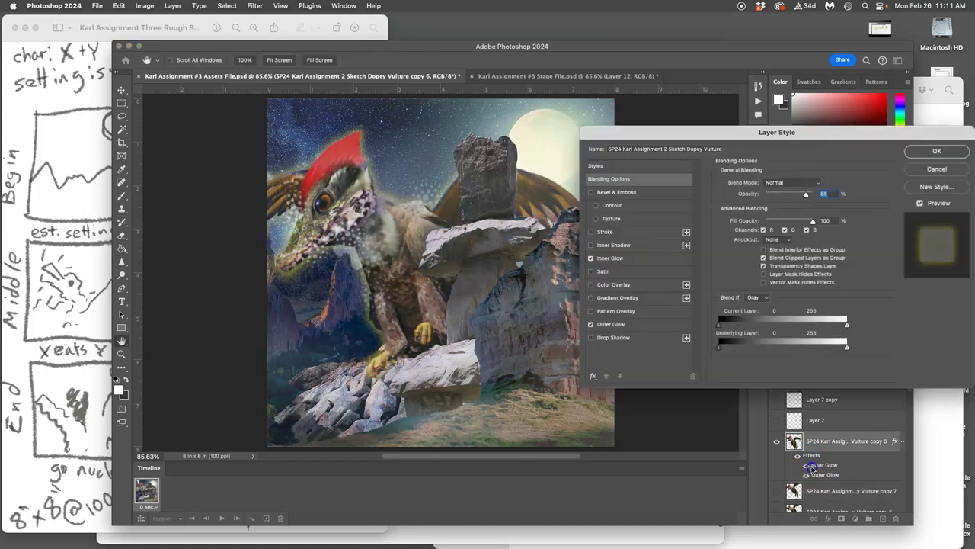
left_click(936, 153)
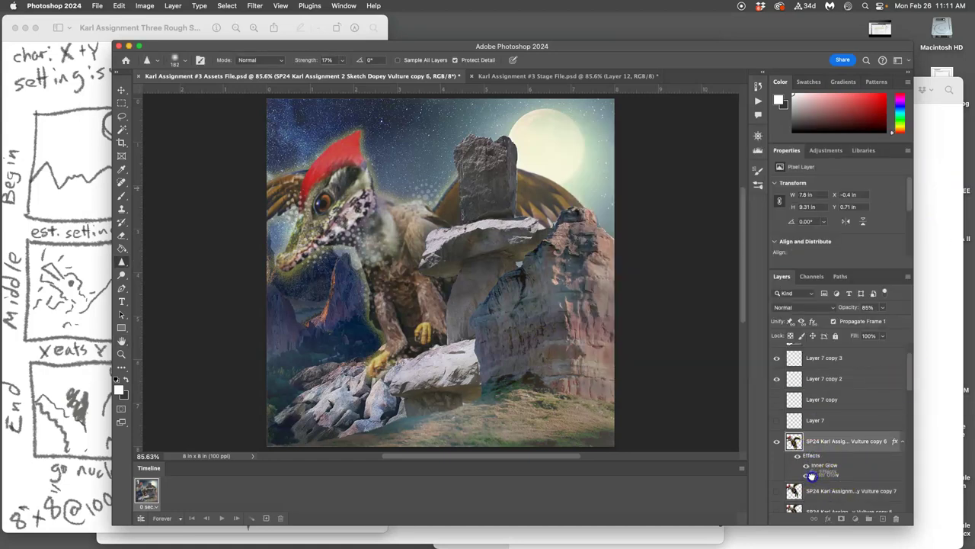
left_click_drag(812, 494, 823, 496)
- Show Vulture copy 7, hide Vulture copy 6, and check the result against the Stage File
left_click(777, 462)
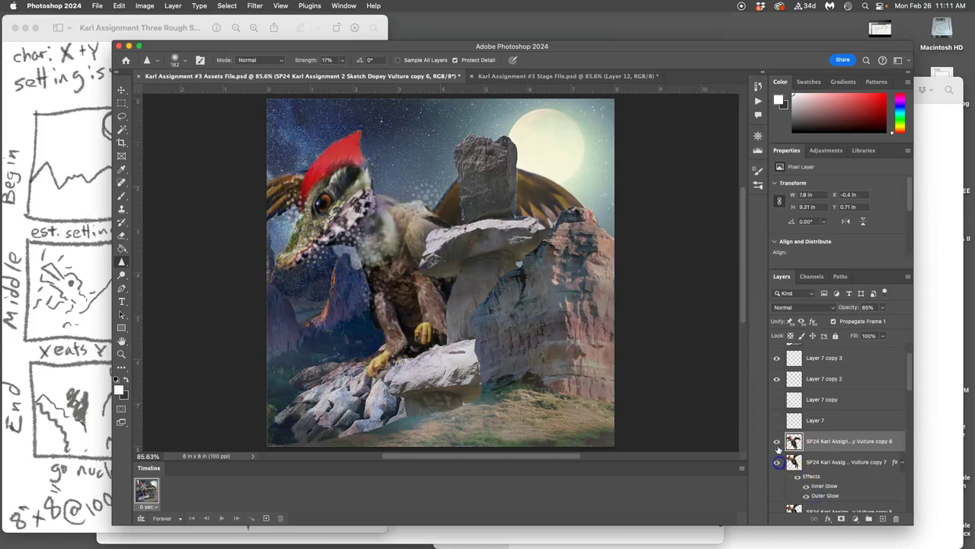
left_click(777, 441)
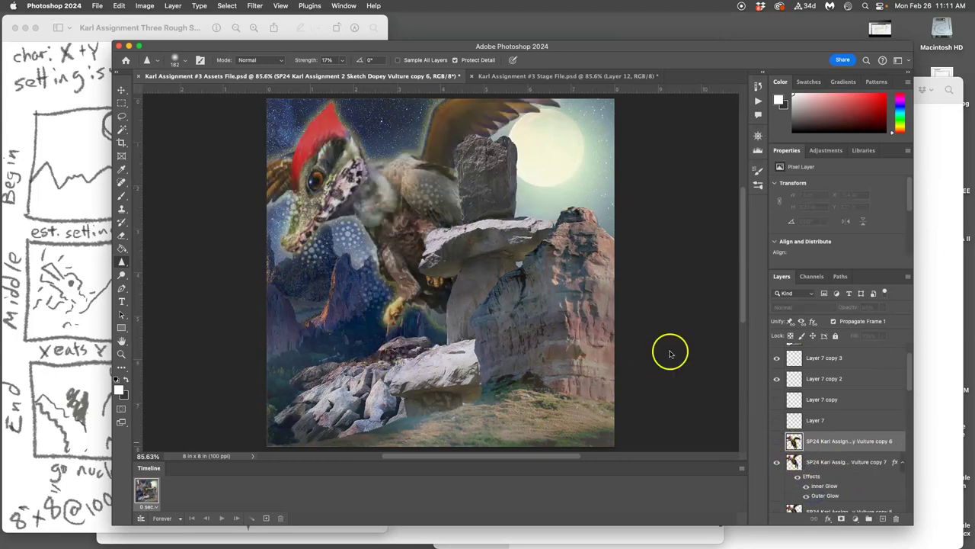
left_click(532, 80)
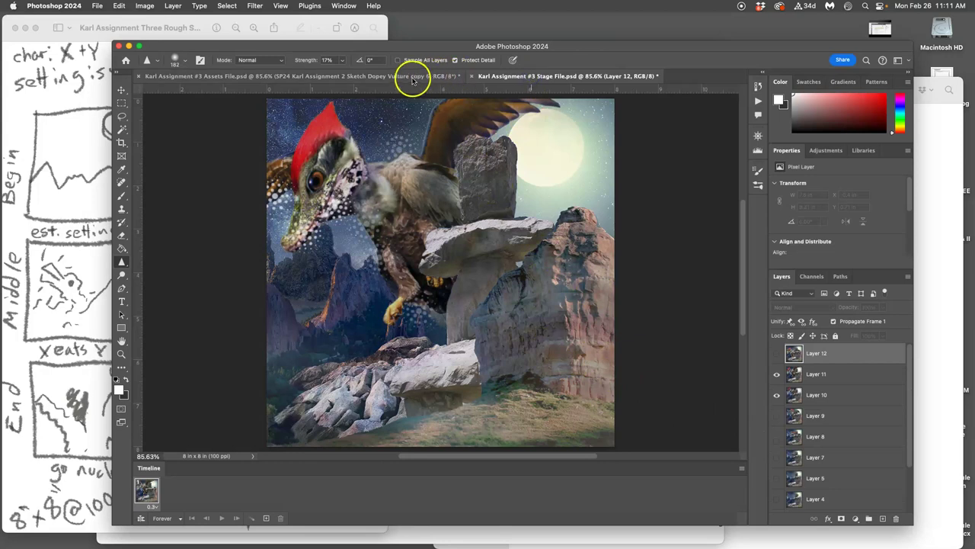
left_click(398, 77)
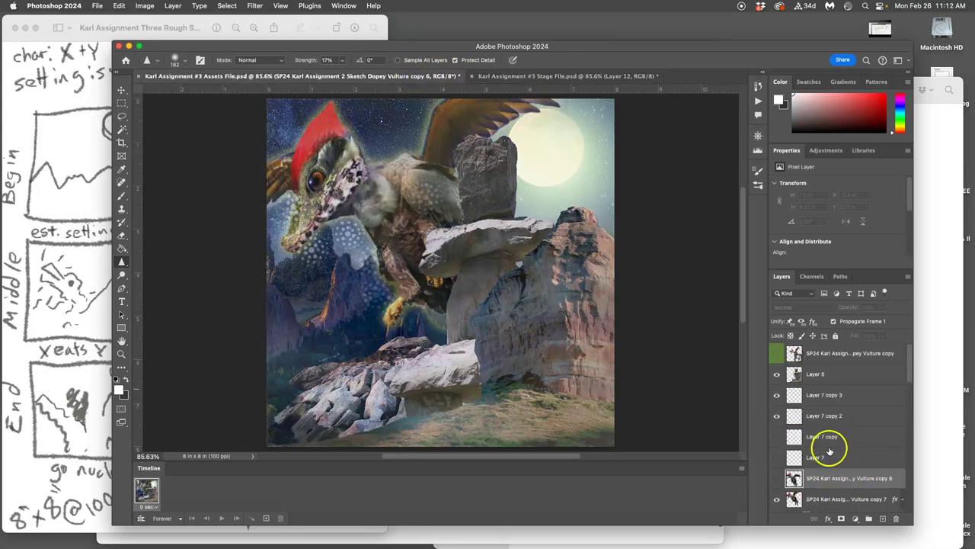
- Dim Vulture copy 7's Outer Glow to 17% opacity, leaving Inner Glow near 8%
scroll(832, 457, "down", 2)
double_click(811, 472)
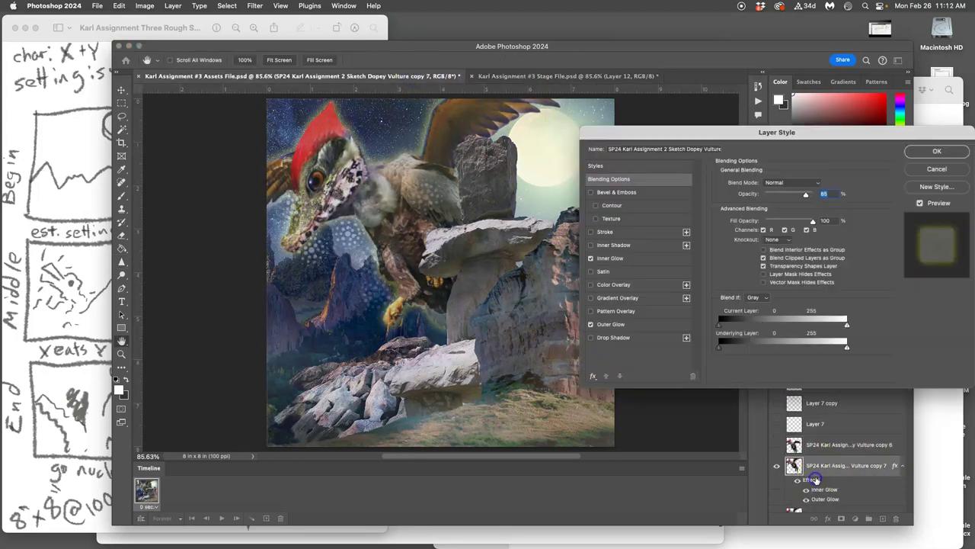
mouse_move(806, 196)
left_mouse_down()
mouse_move(785, 195)
mouse_move(814, 195)
left_mouse_up()
left_click(613, 259)
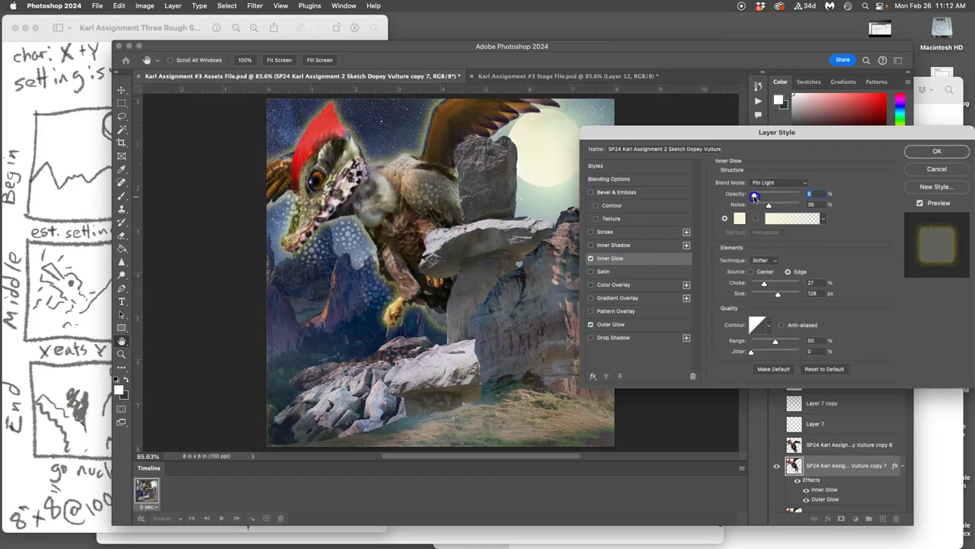
left_click(649, 323)
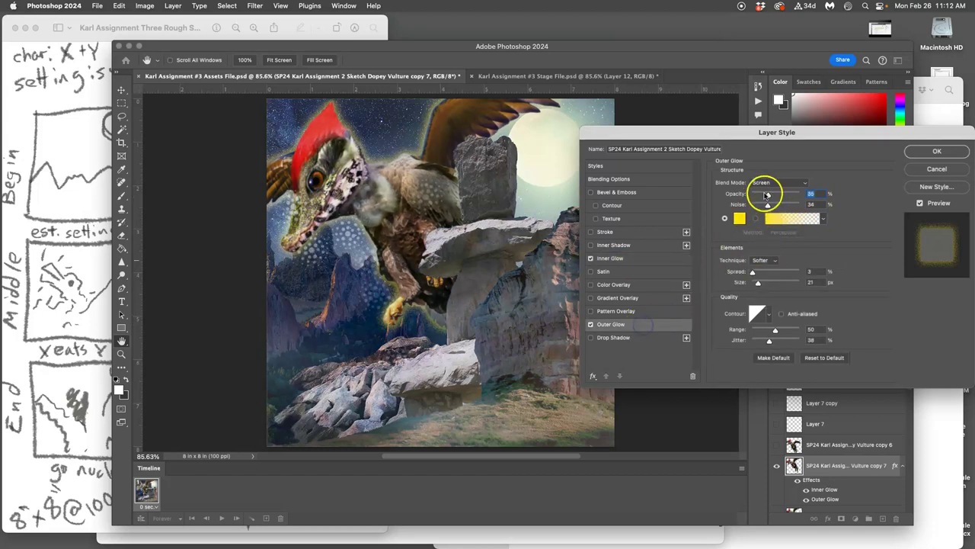
left_click_drag(767, 195, 757, 196)
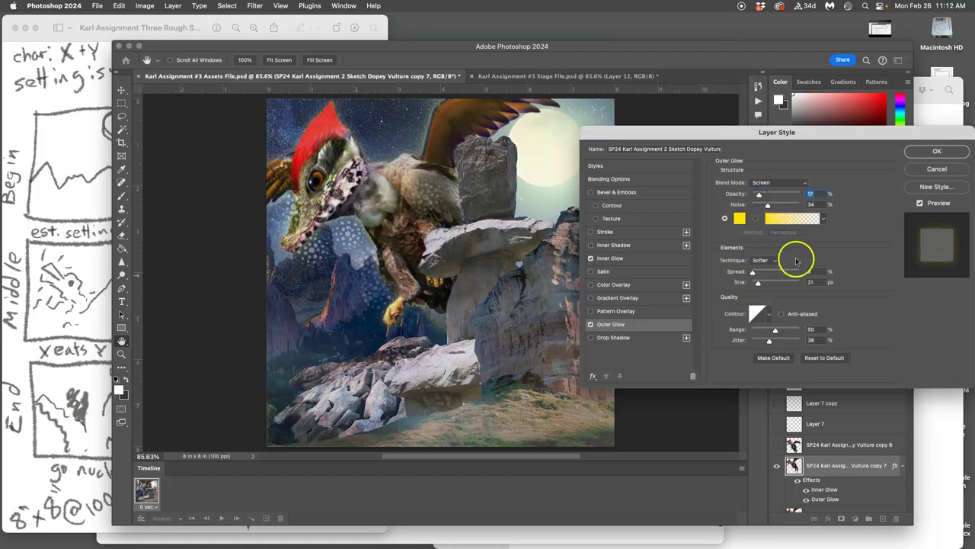
left_click(936, 151)
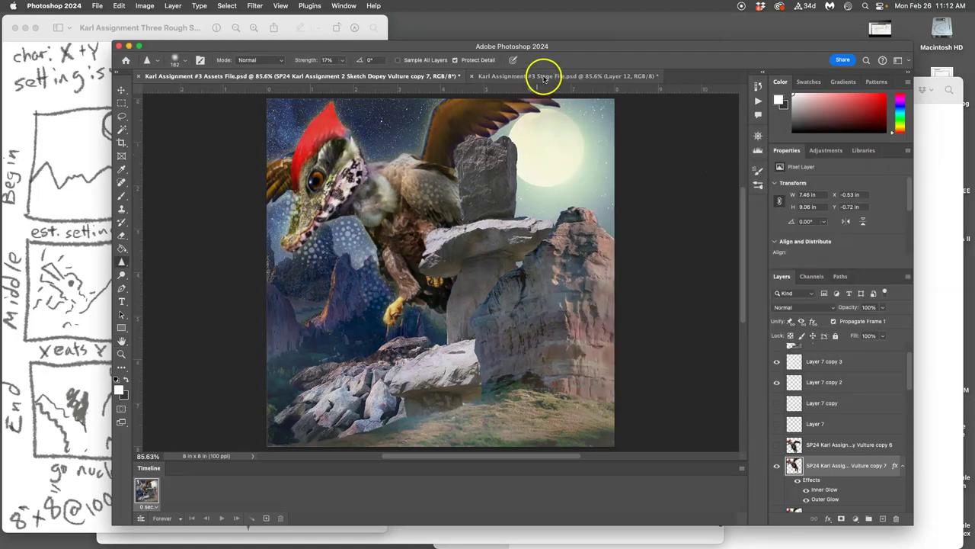
- Compare the vulture against the Stage File and Vulture copy 6's pose
left_click(544, 76)
left_click(403, 78)
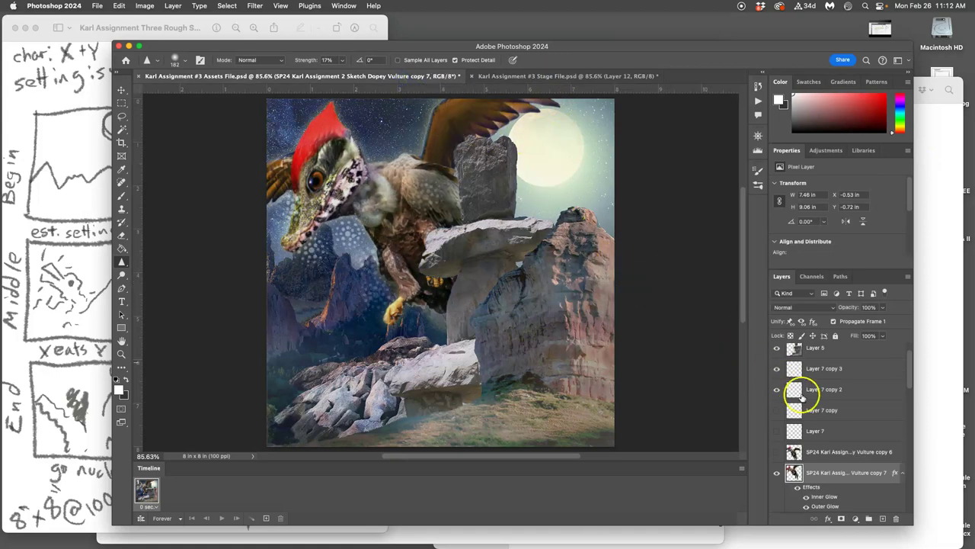
left_click(777, 452)
left_click(776, 453)
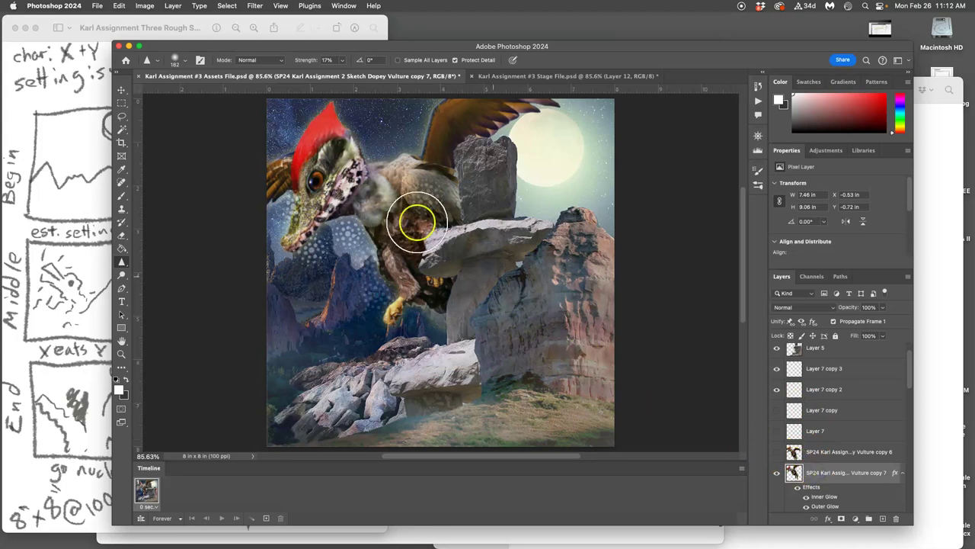
- Puppet-warp Vulture copy 7 with pins on its neck and lower body, then commit
left_click(120, 6)
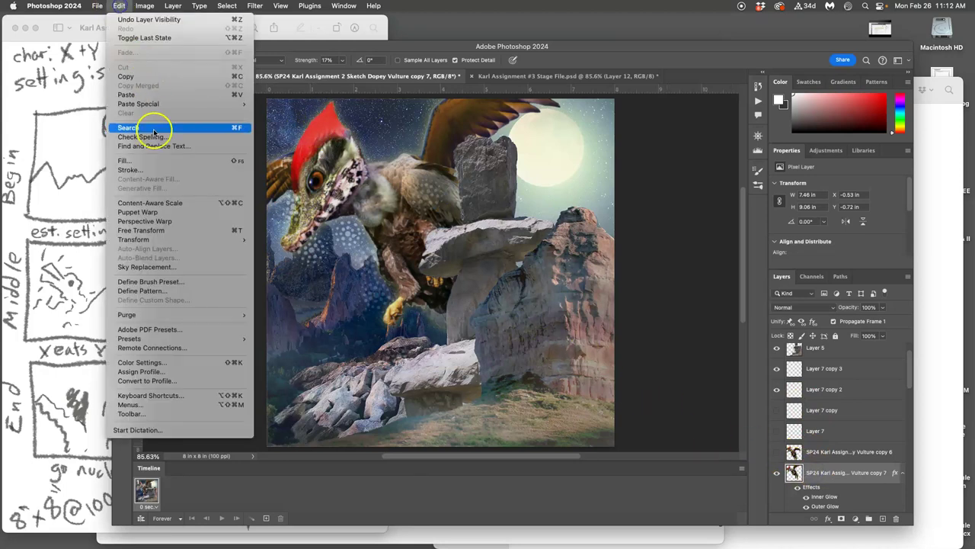
left_click(137, 212)
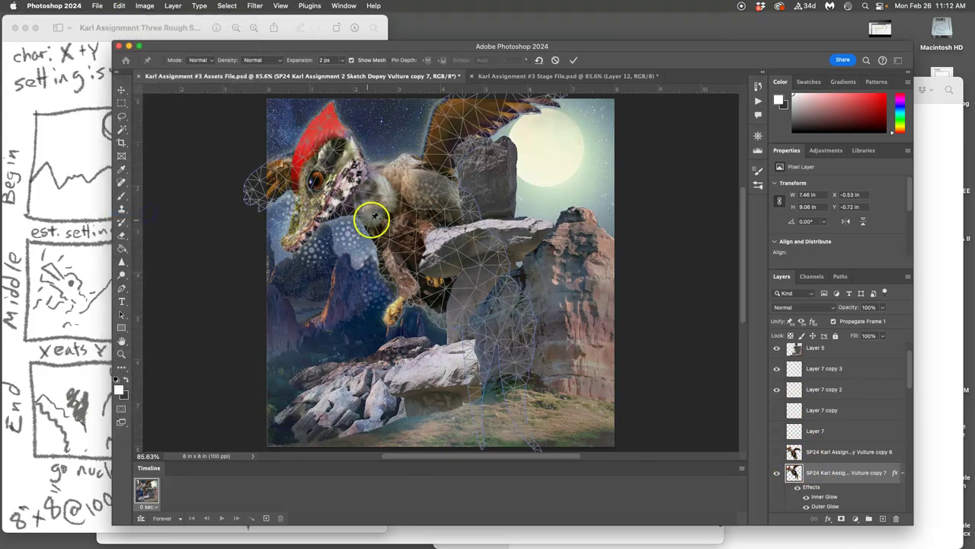
left_click(389, 164)
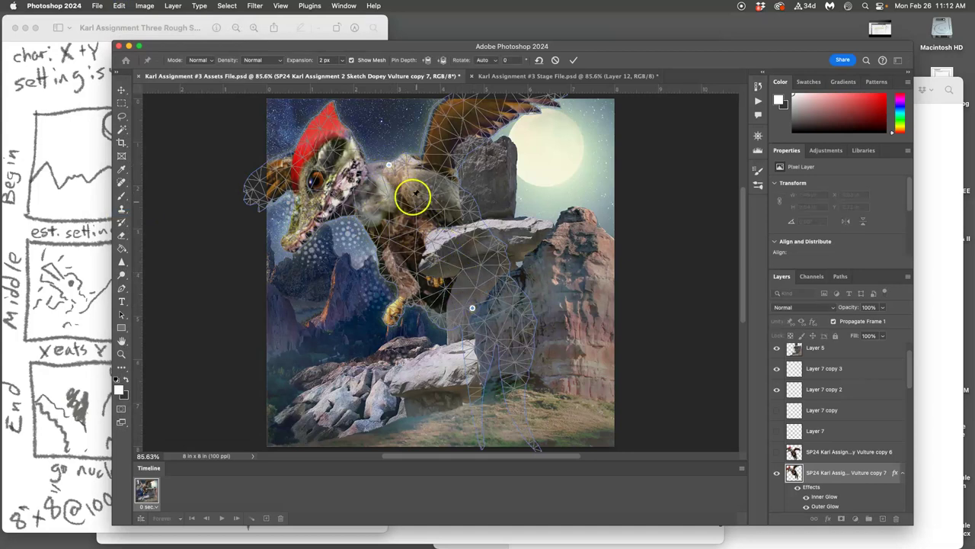
left_click_drag(390, 166, 391, 182)
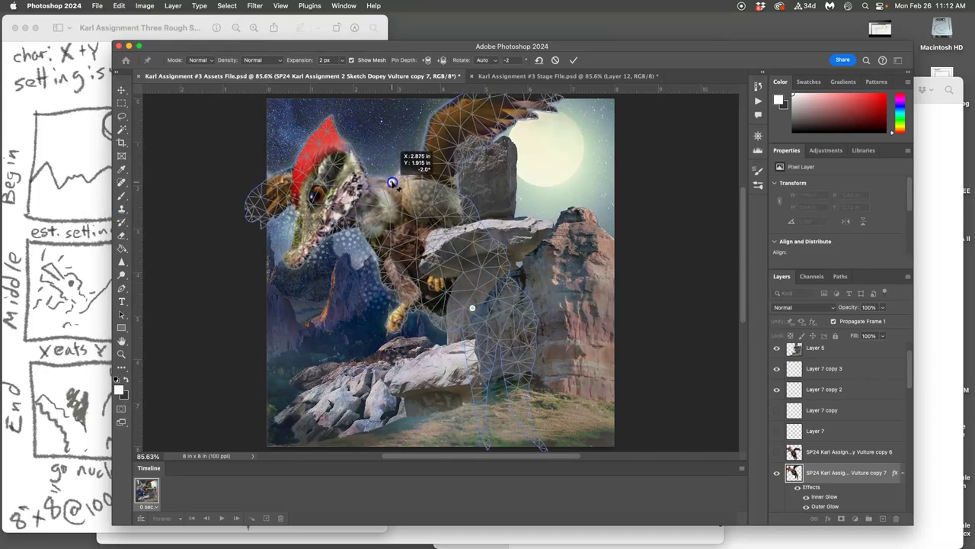
left_click(467, 312)
left_click(472, 308)
left_click(473, 308)
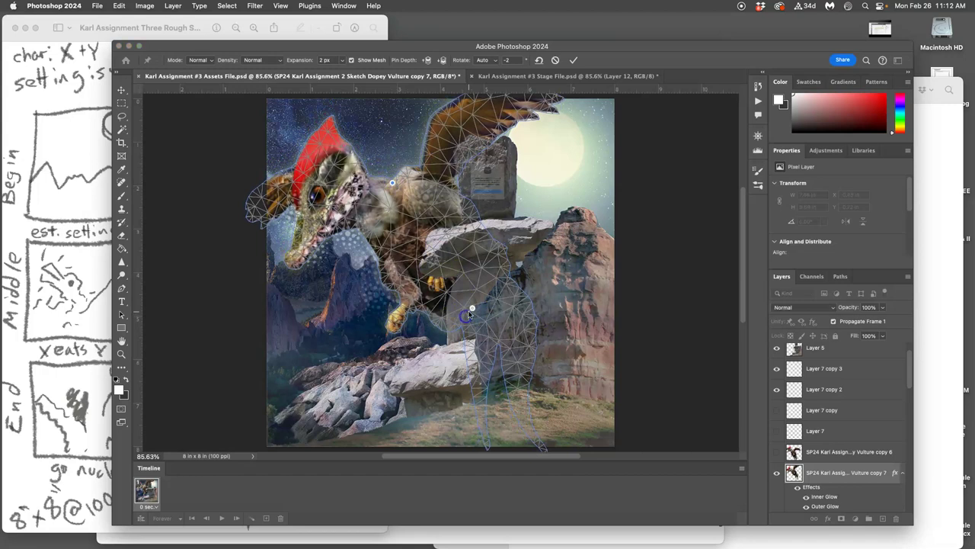
left_click(488, 221)
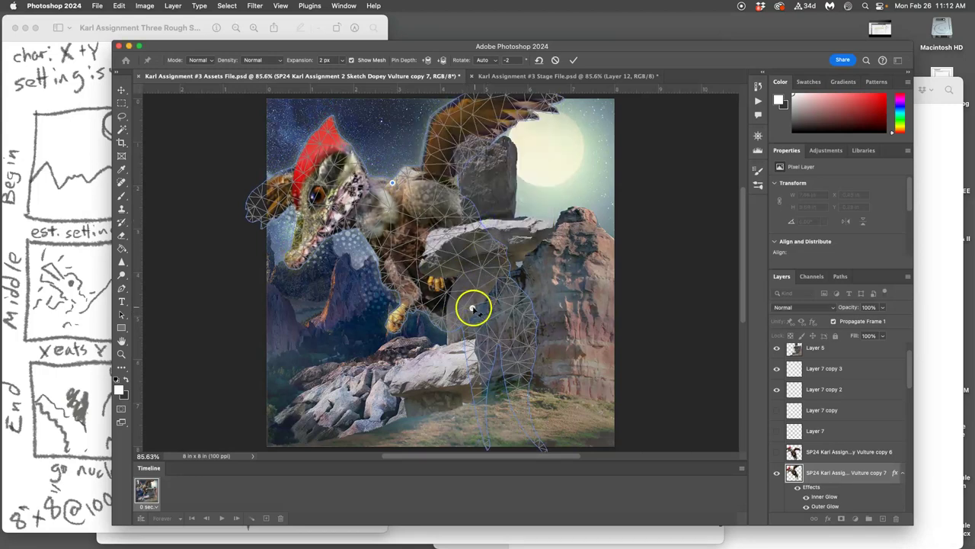
left_click_drag(474, 306, 476, 315)
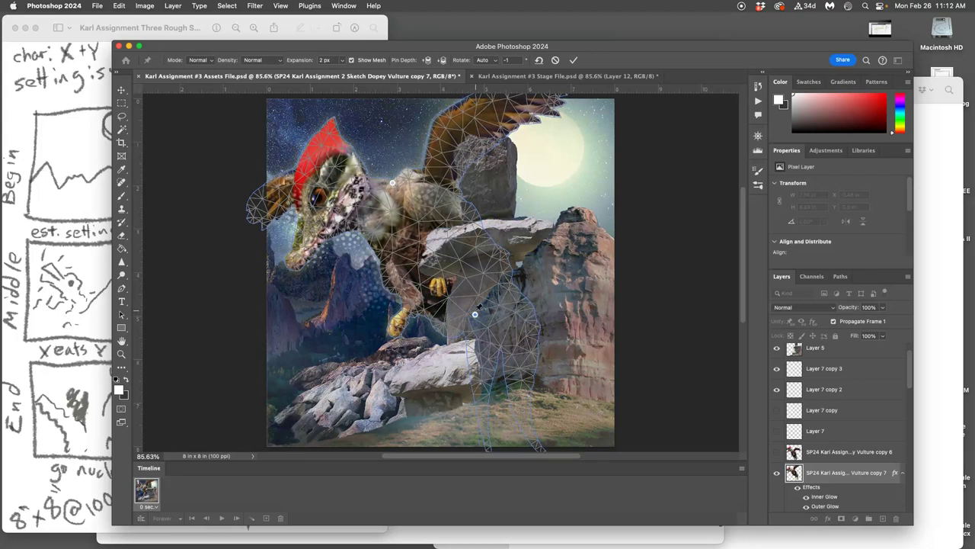
key("Return")
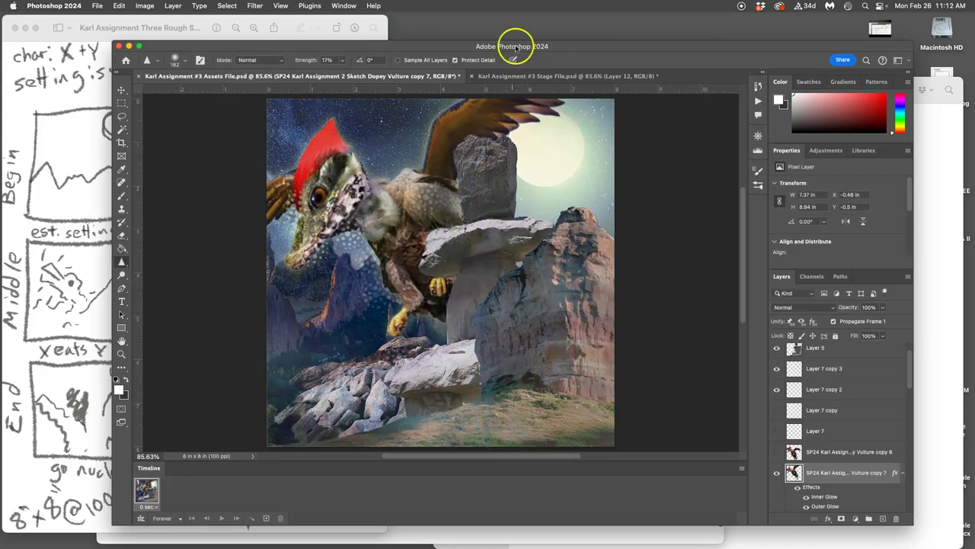
- Smudge pixels on the vulture's body after glancing at the Stage File
left_click(512, 76)
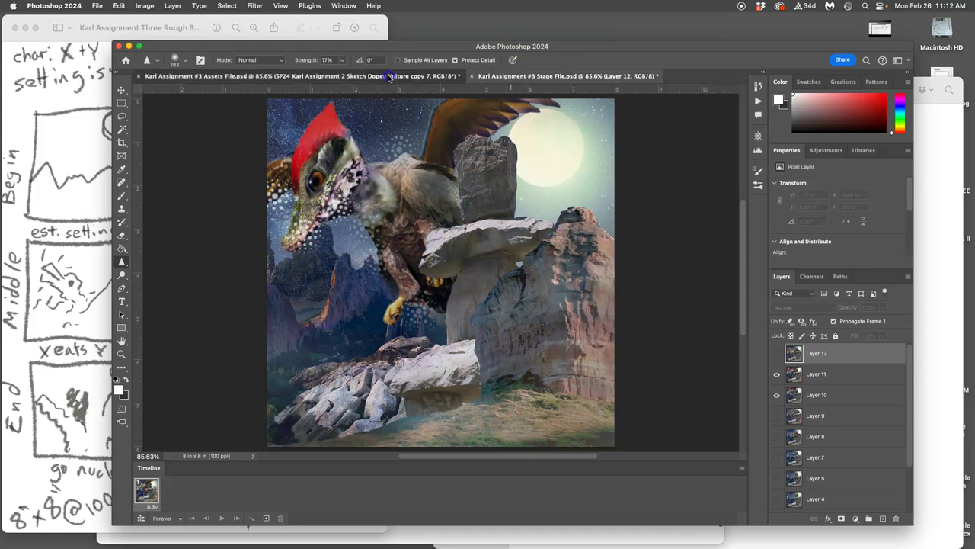
left_click(390, 76)
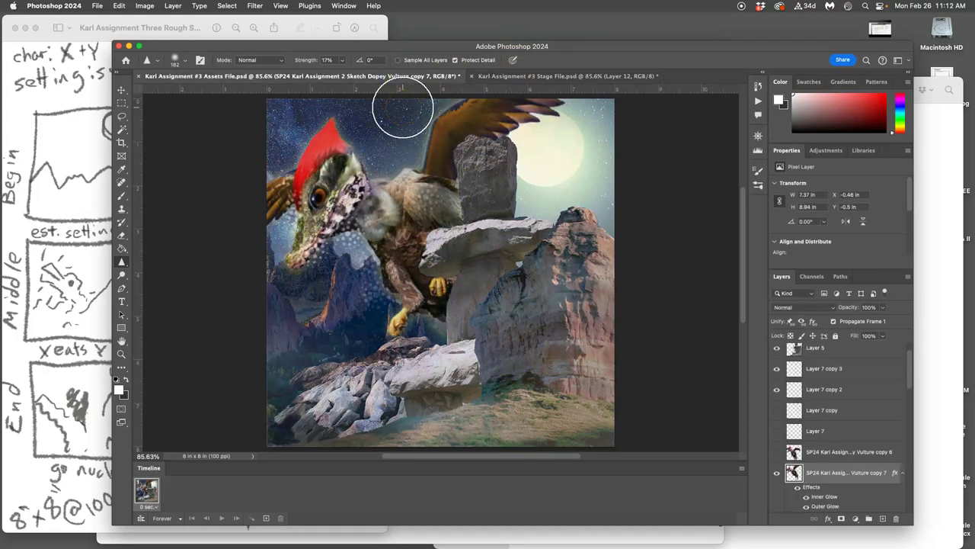
left_click_drag(414, 266, 461, 109)
- Compare the vulture with the Stage file's latest frame by toggling Layer 12, ending on Assets
left_click(511, 76)
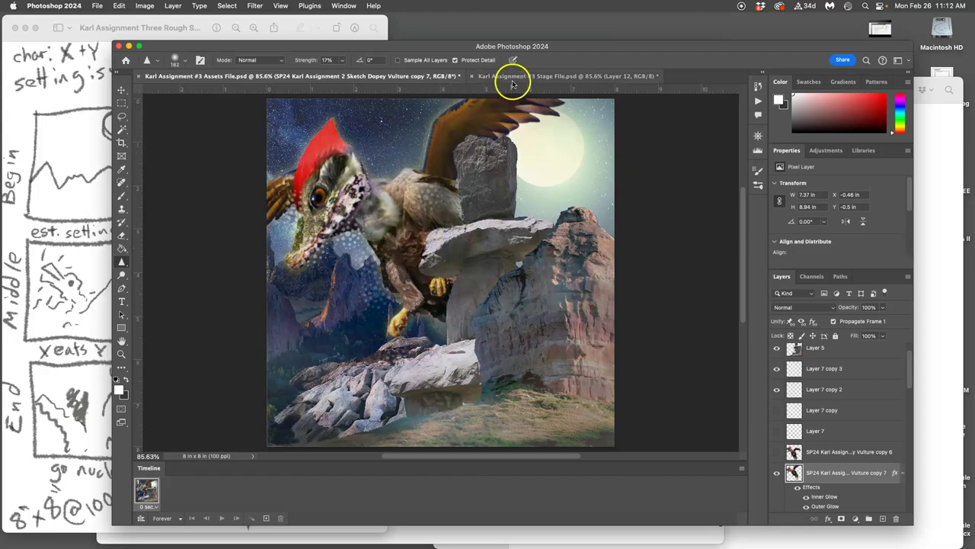
left_click(433, 76)
left_click(556, 77)
left_click(780, 355)
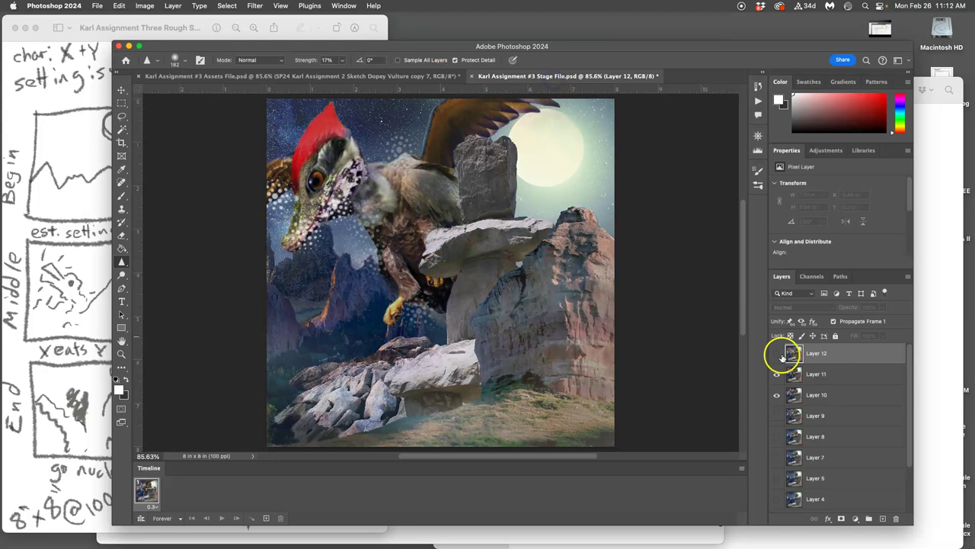
left_click(371, 76)
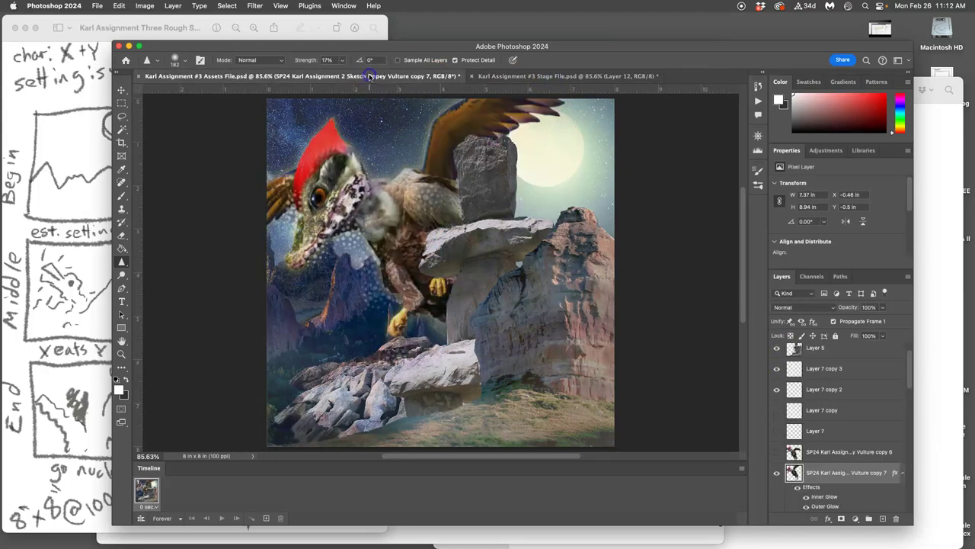
left_click(534, 77)
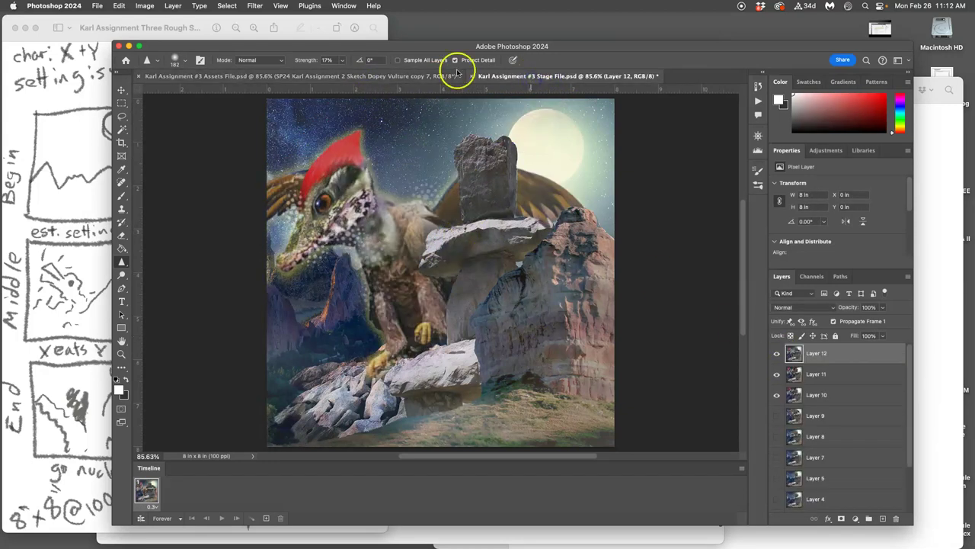
left_click(411, 76)
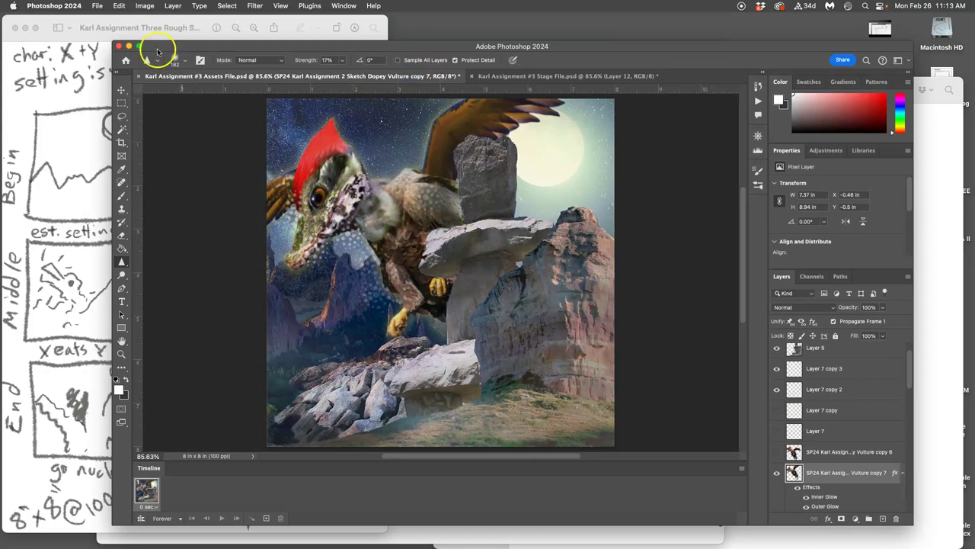
- Puppet-warp the vulture with pins on head, foot and wing tip, turning its head left
left_click(119, 6)
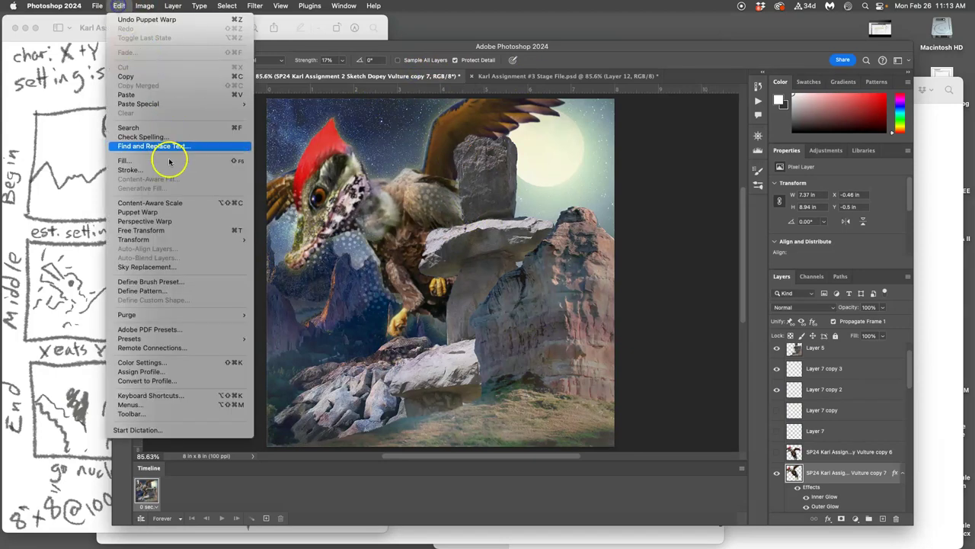
left_click(163, 206)
left_click(373, 189)
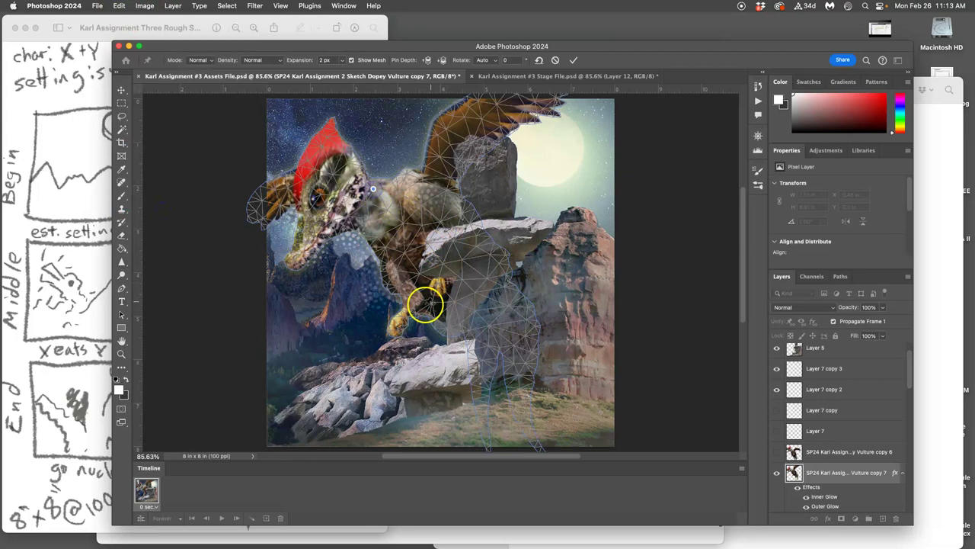
left_click_drag(402, 320, 401, 331)
left_click(508, 341)
left_click_drag(526, 342, 525, 331)
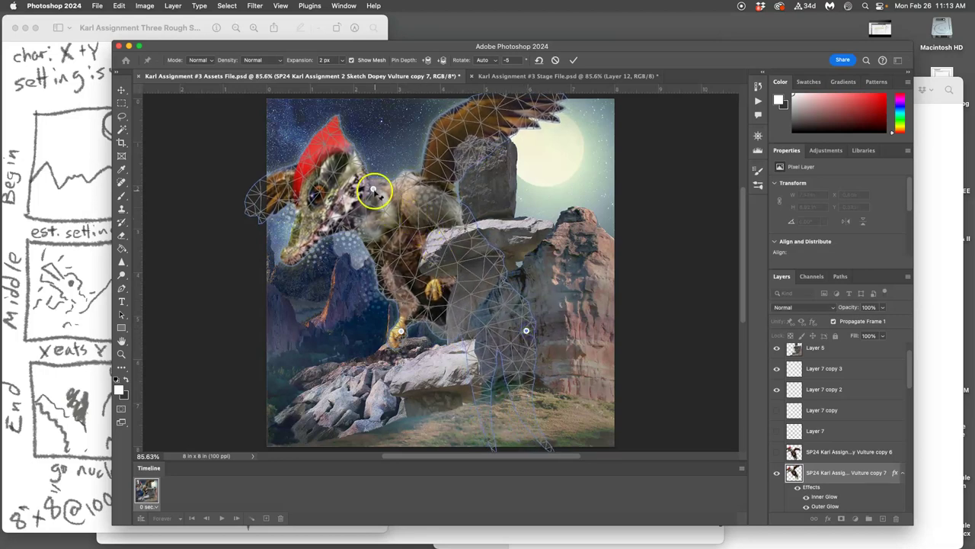
left_click_drag(373, 191, 284, 261)
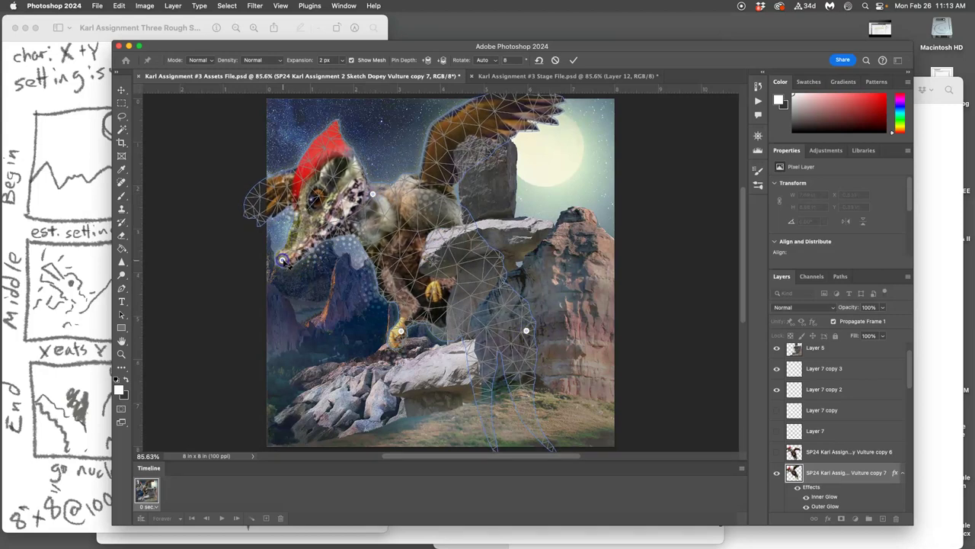
left_click(508, 105)
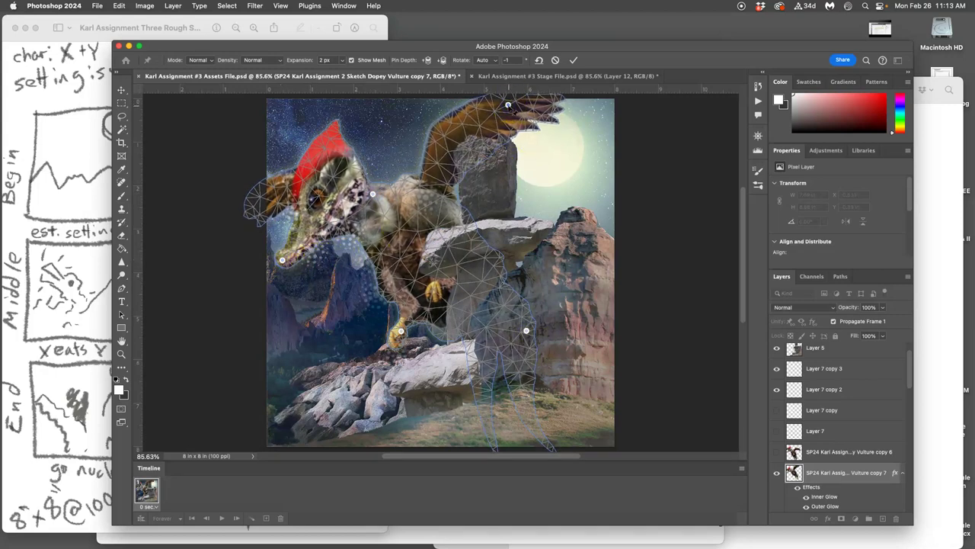
left_click_drag(508, 104, 537, 144)
- Commit the puppet warp and compare the result with the Stage frame
key("Return")
key("r")
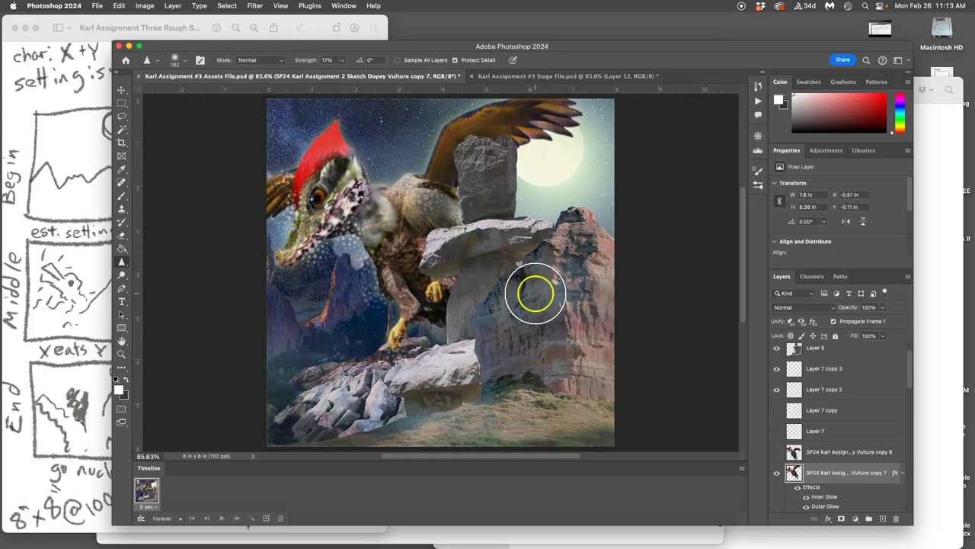
left_click(505, 78)
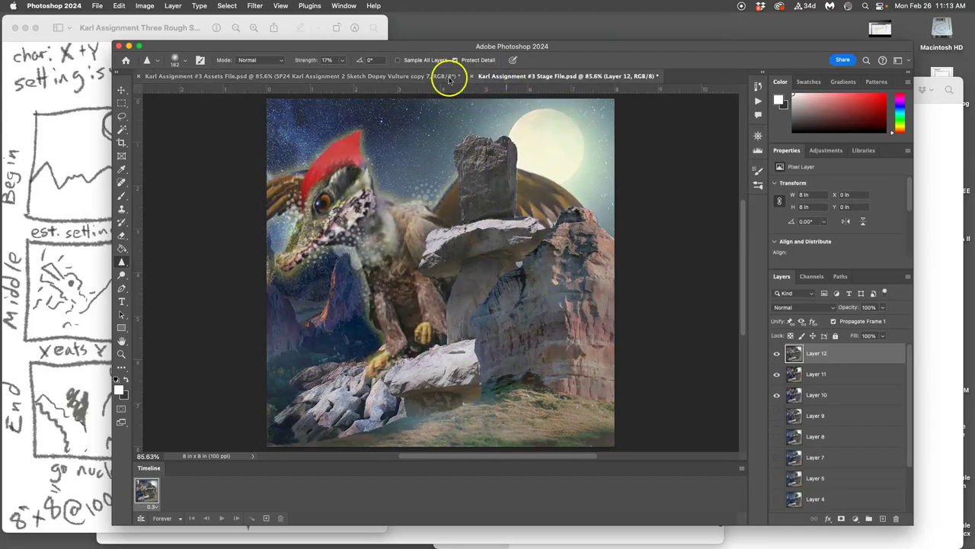
left_click(424, 77)
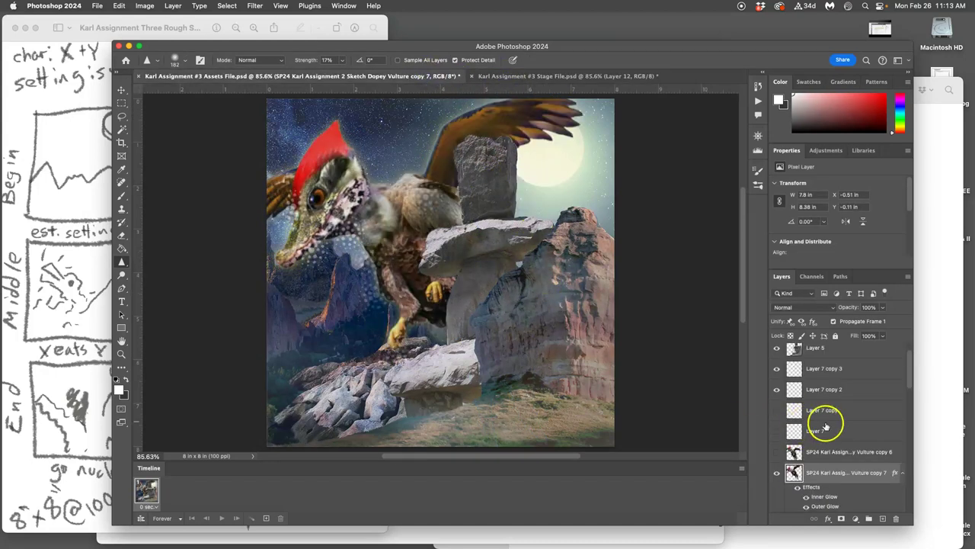
- Set the vulture layer's opacity to 92% and check it against the Stage frame
left_click(881, 308)
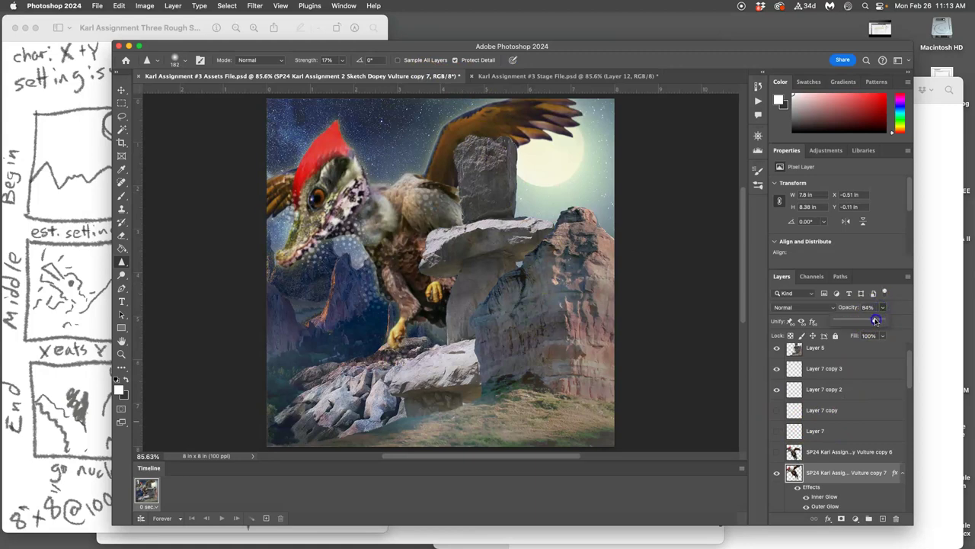
left_click_drag(875, 321, 876, 321)
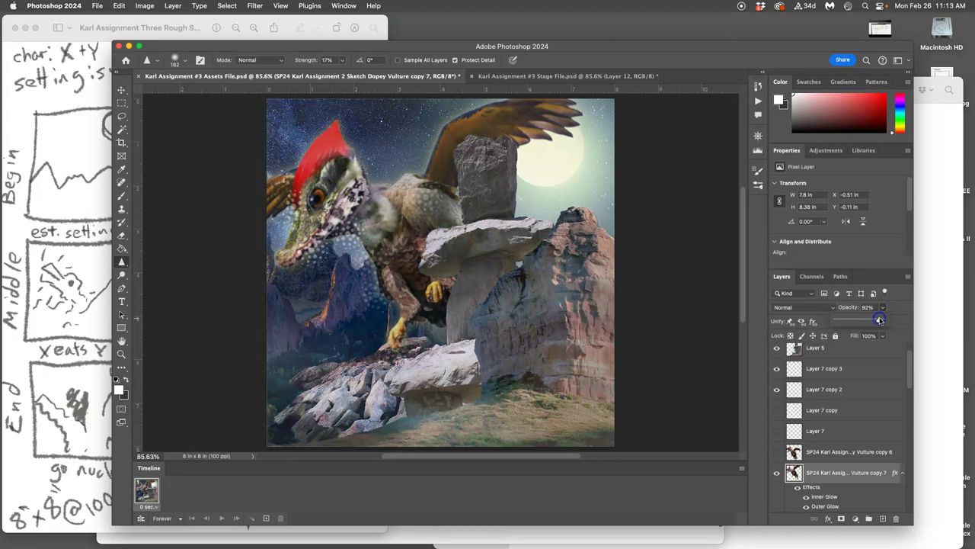
left_click(567, 76)
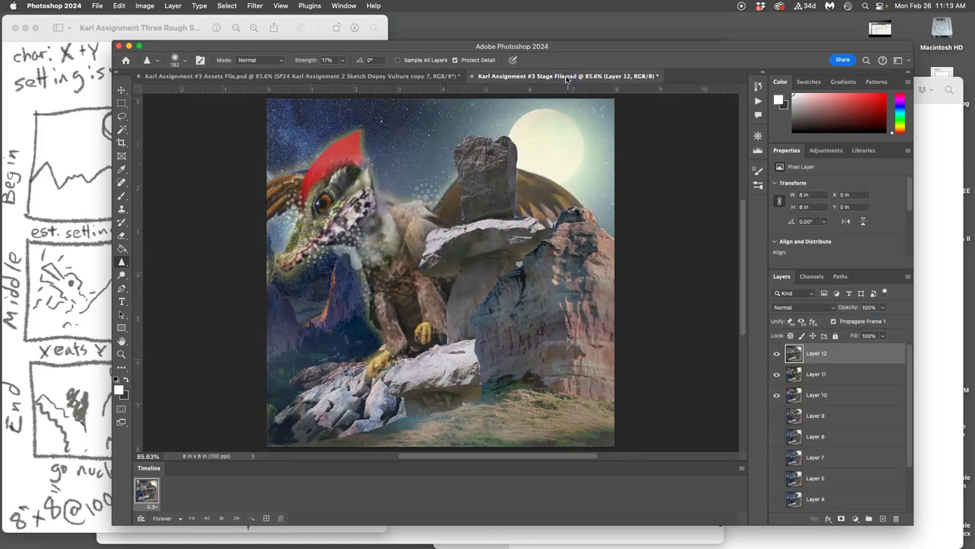
left_click(442, 75)
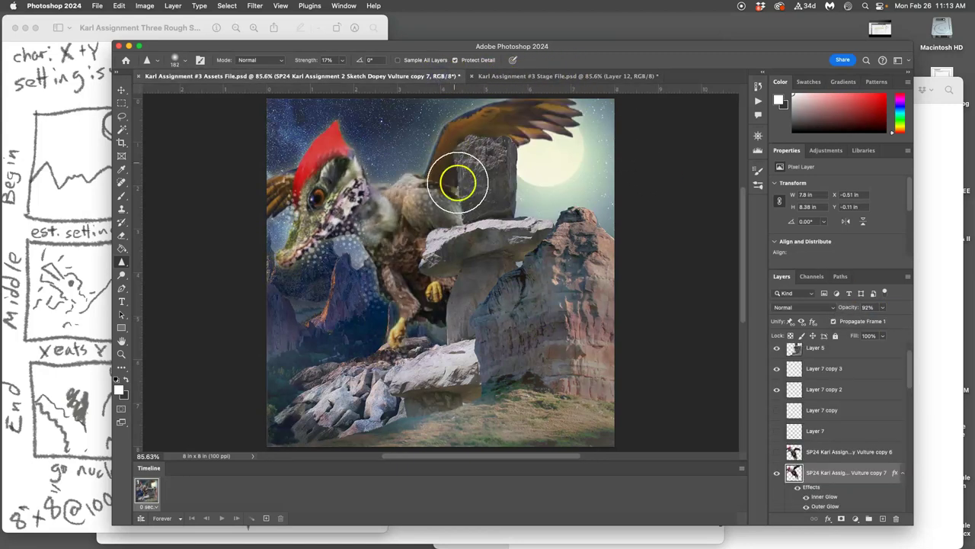
- Duplicate Layer 7 copy 2 and copy 3, and hide the new copies
left_click(819, 390)
left_click(820, 369, "shift")
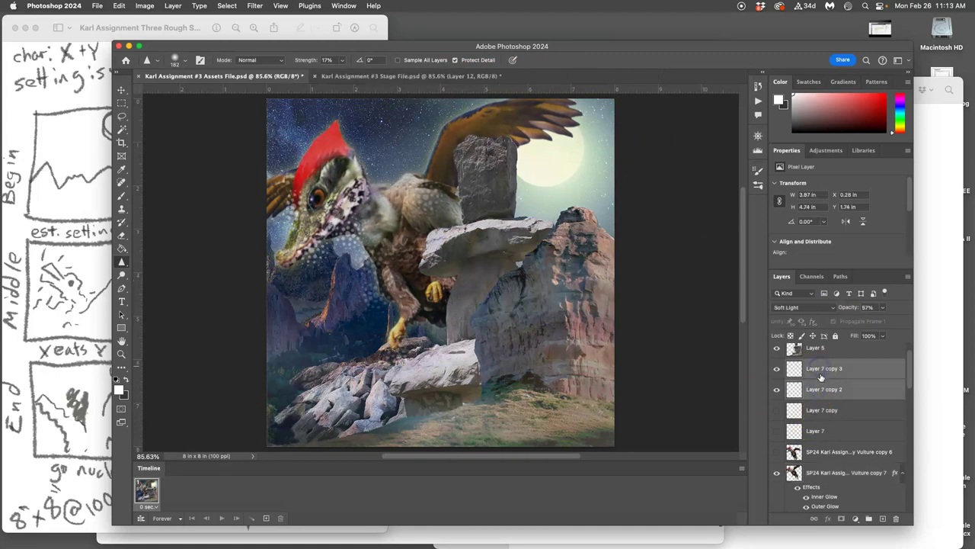
left_click_drag(821, 377, 817, 431)
left_click(777, 388)
left_click(777, 368)
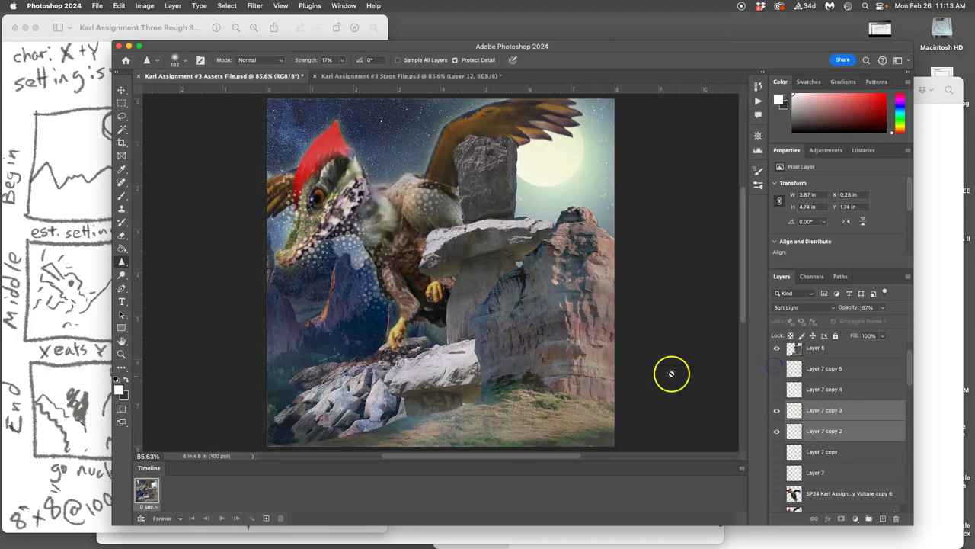
- Shift the visible dotted layers slightly down-right at 60% opacity, then compare with the Stage frame
left_click(121, 89)
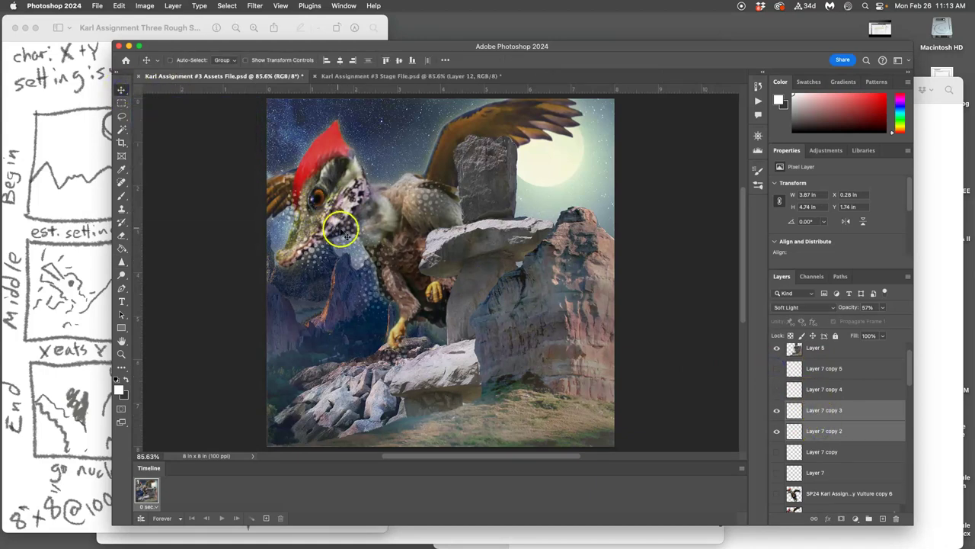
left_click_drag(338, 218, 345, 196)
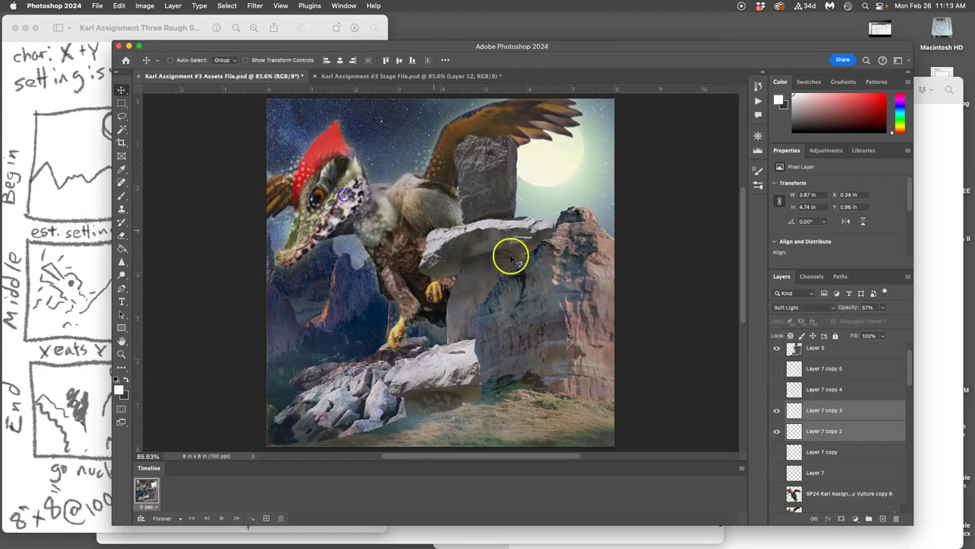
left_click(882, 307)
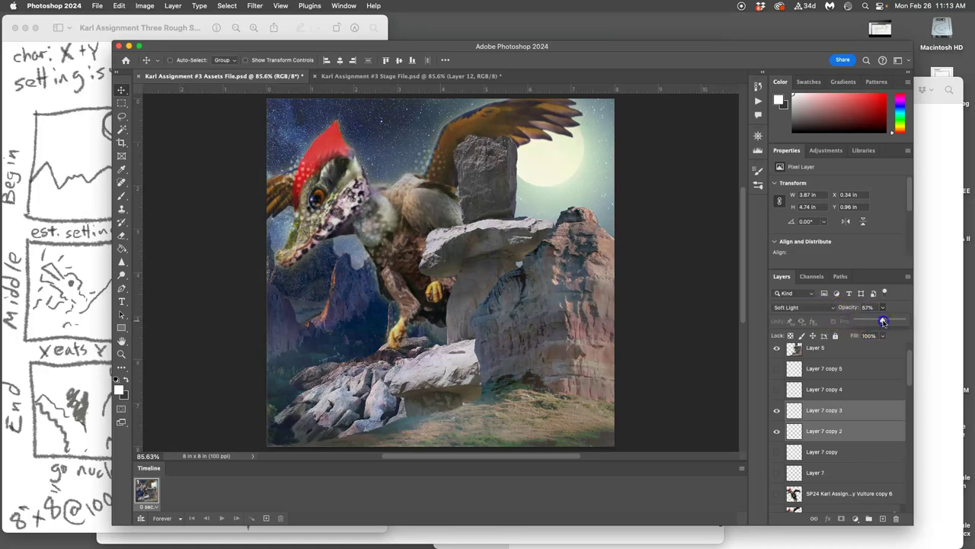
left_click(444, 77)
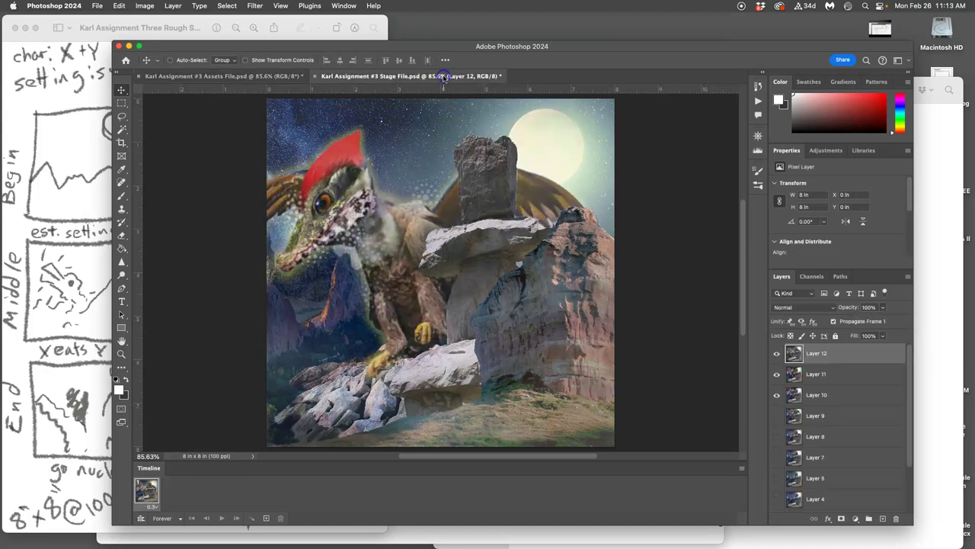
left_click(291, 76)
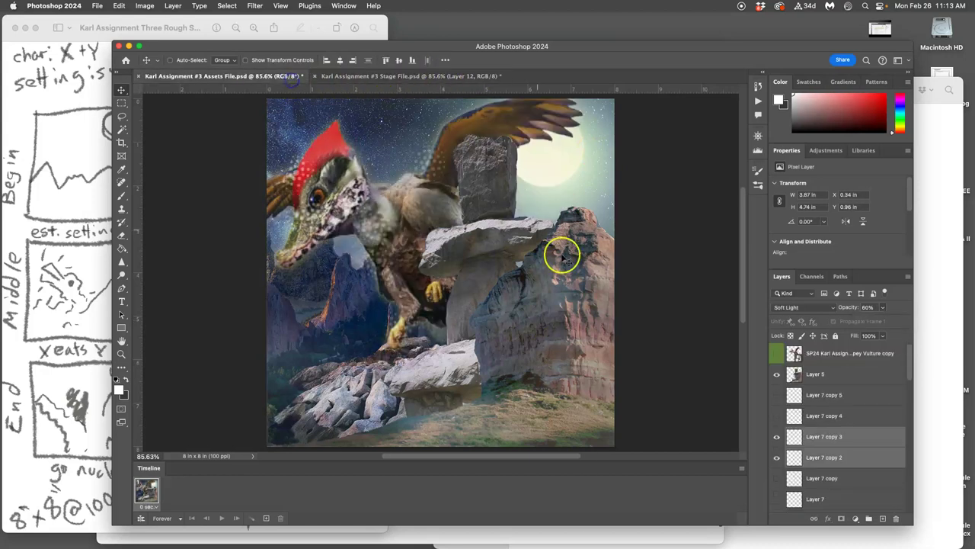
left_click(495, 77)
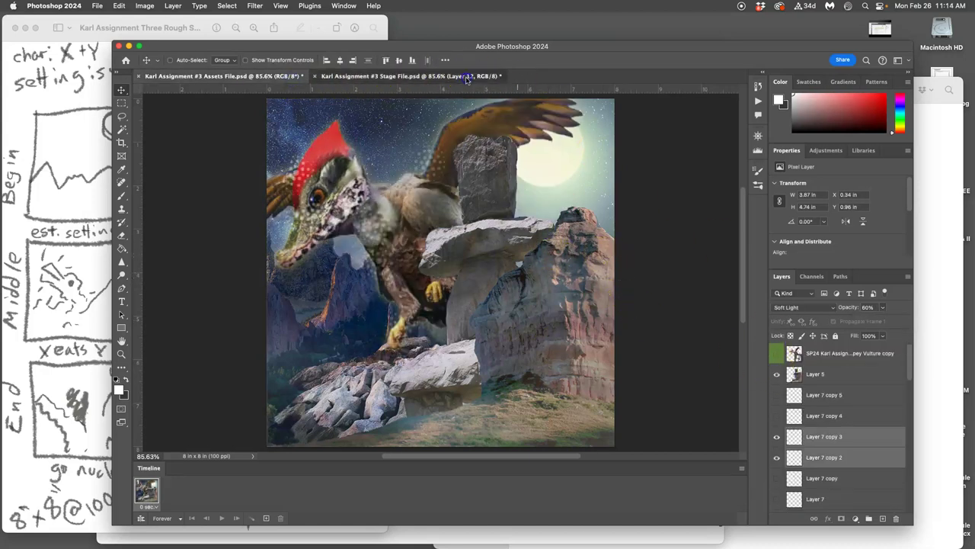
- Compare frames with Layer 12 hidden, then select Layer 5 in the Assets file
left_click(778, 352)
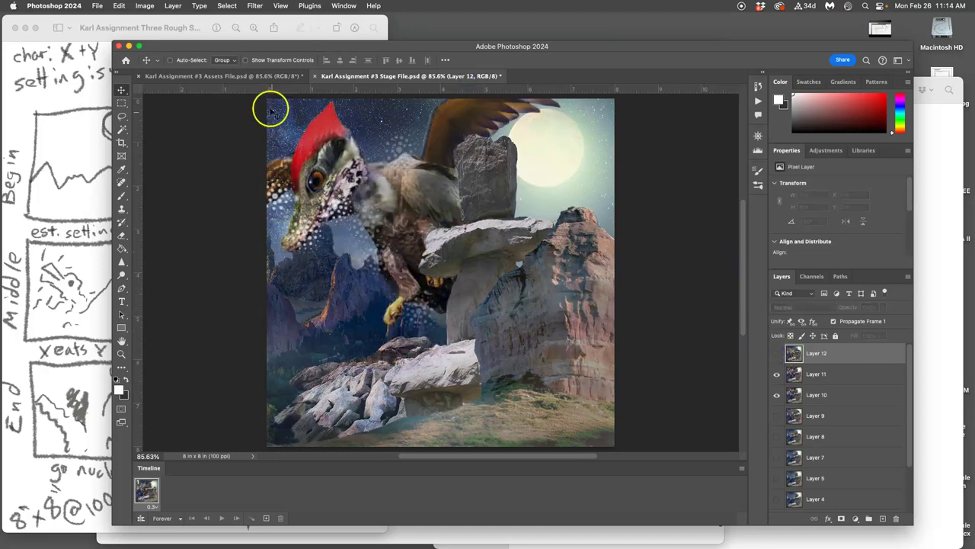
left_click(251, 76)
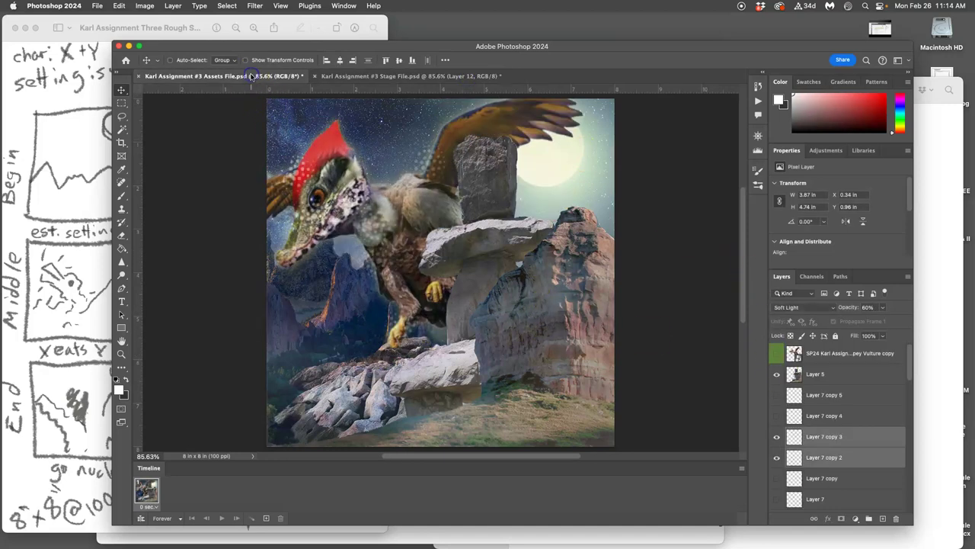
left_click(397, 76)
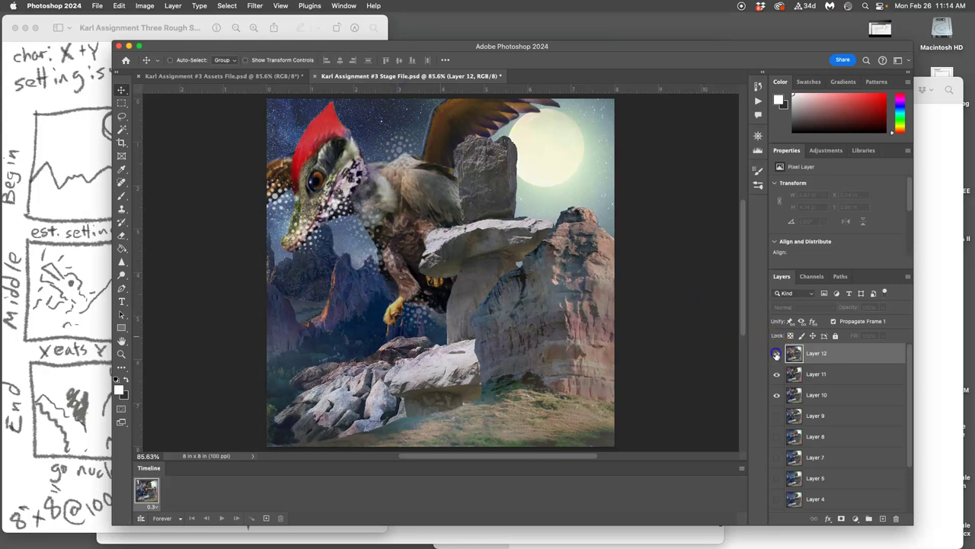
left_click(812, 374)
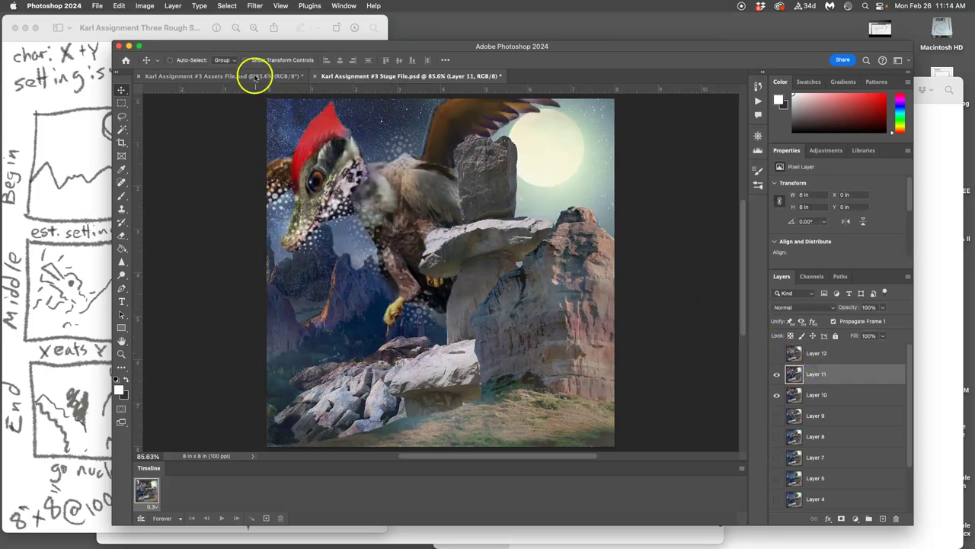
left_click(256, 76)
left_click(817, 374)
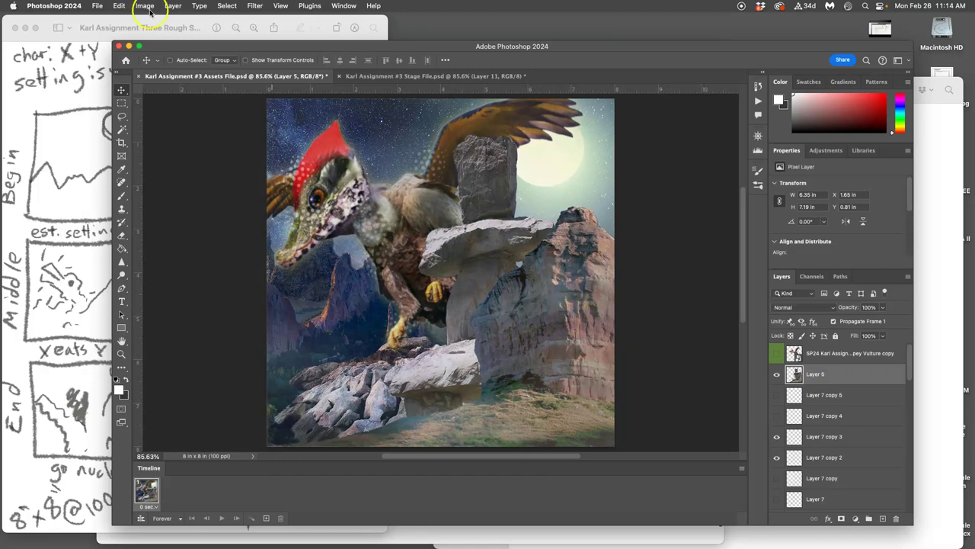
- Stamp the visible layers into Layer 8, copy it, and paste it into the Stage File as Layer 13
left_click(173, 6)
left_click(219, 374, "alt")
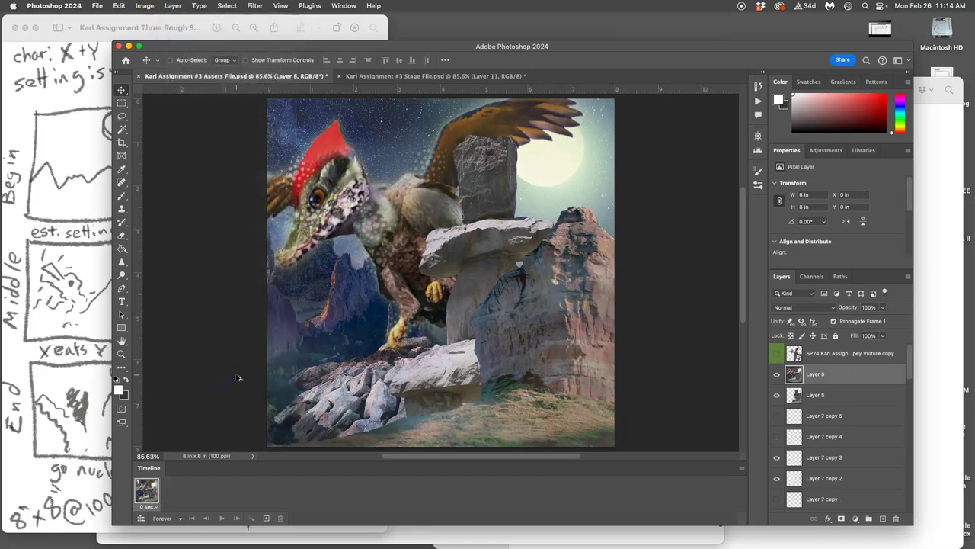
key("super+a")
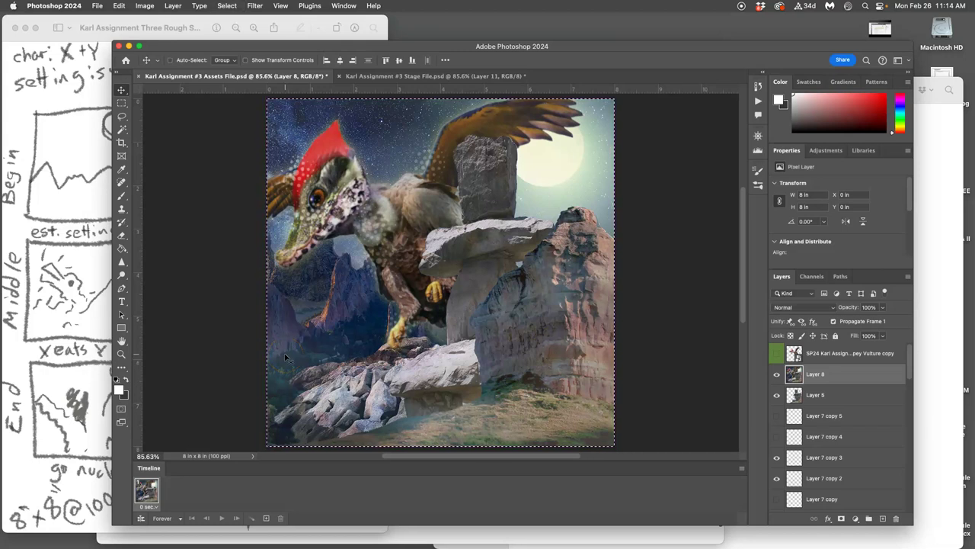
key("super+c")
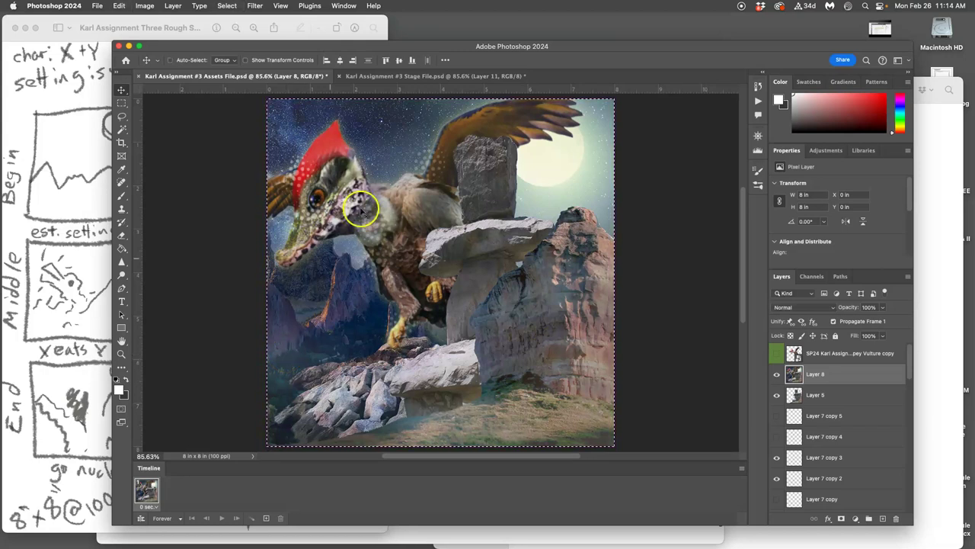
left_click(435, 76)
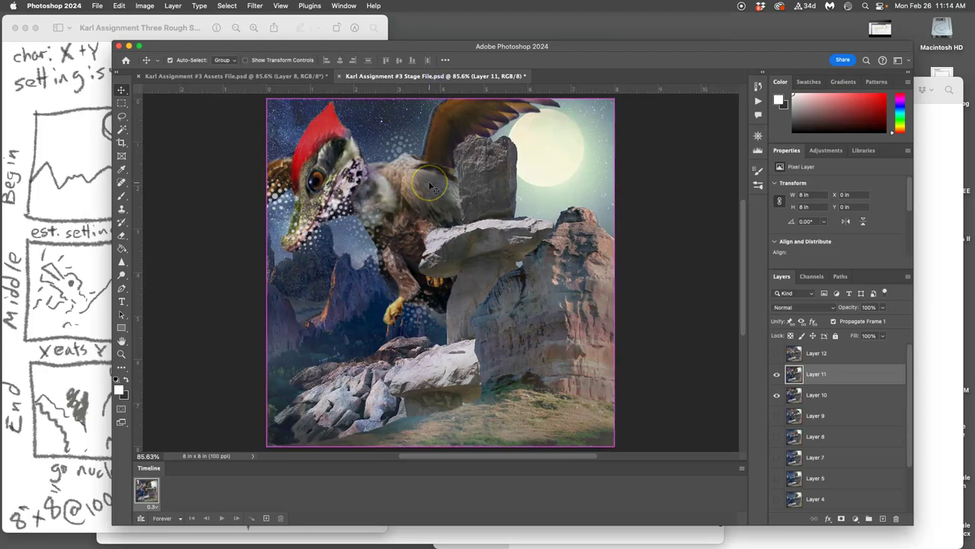
key("super+v")
- Toggle Layer 12 to compare the new frame, then clear the selection in the Assets file
left_click(776, 353)
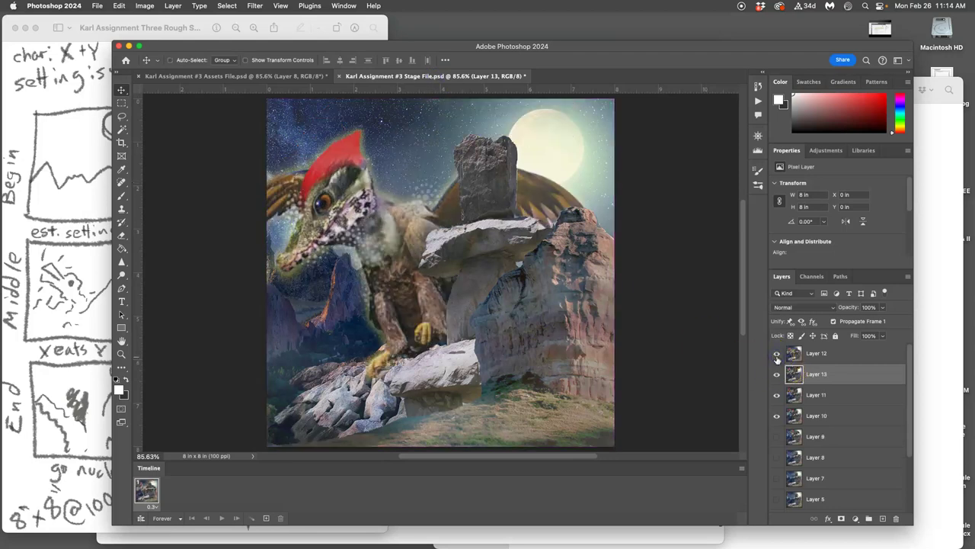
left_click(776, 355)
left_click(776, 355)
left_click(777, 355)
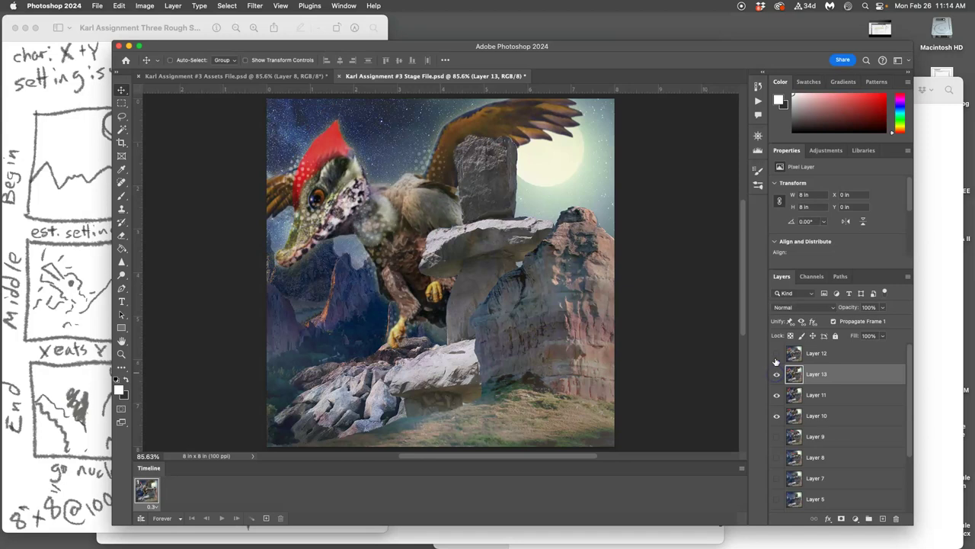
left_click(776, 355)
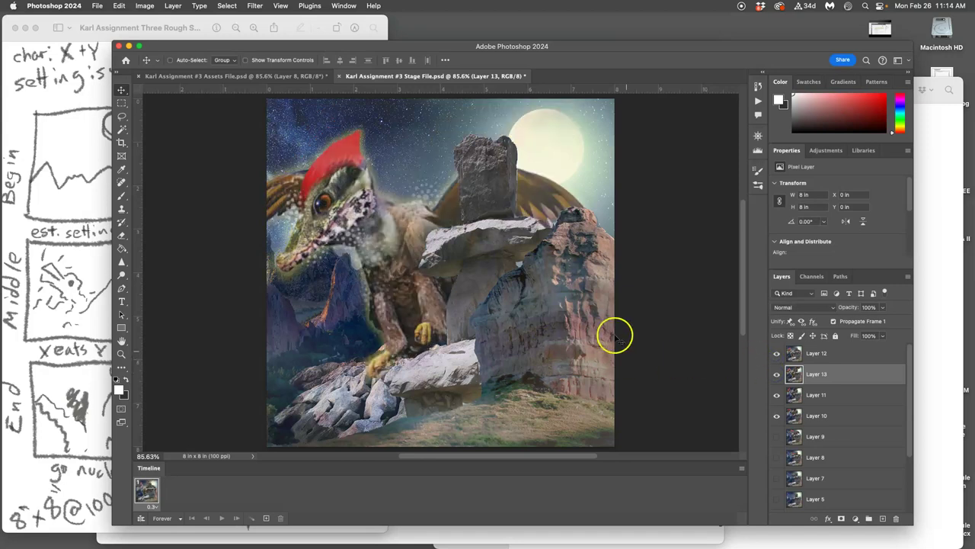
left_click(295, 76)
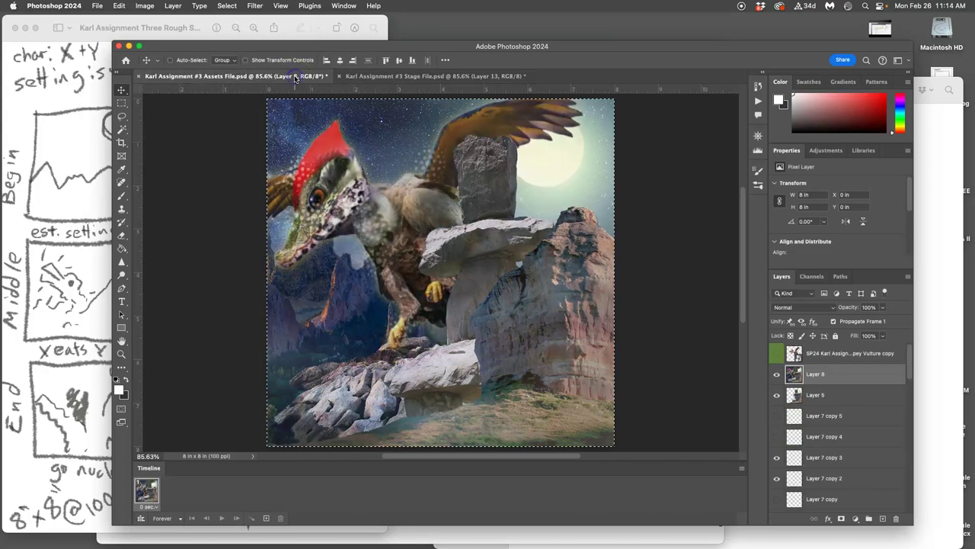
key("super+a")
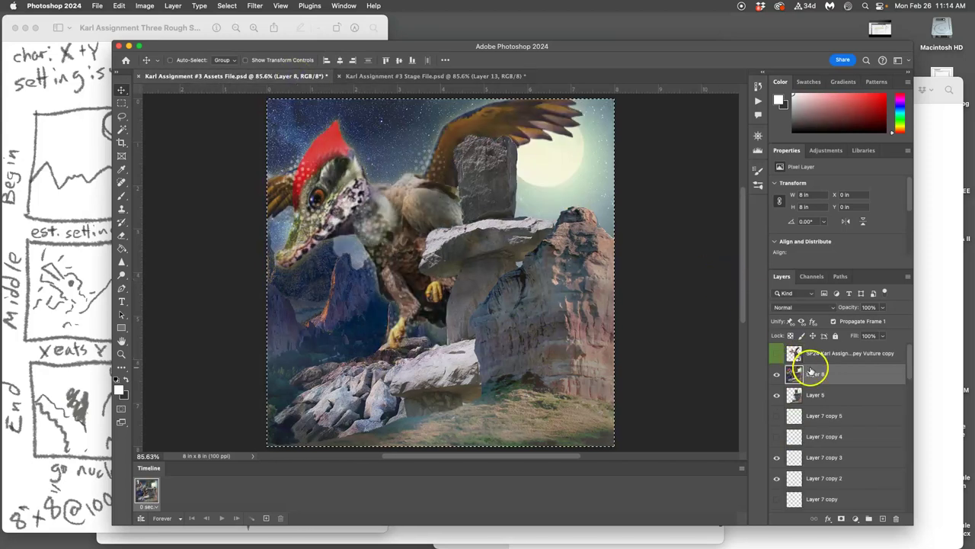
key("super+d")
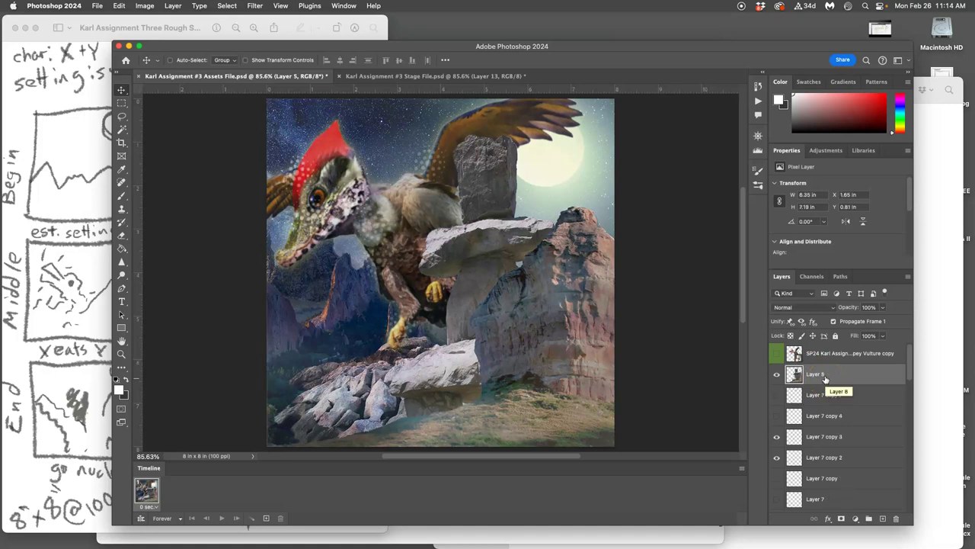
- Show Vulture copy 6, hide Layer 7 copy 3 and Vulture copy 7, and move the glow effects onto copy 6
scroll(830, 435, "down", 3)
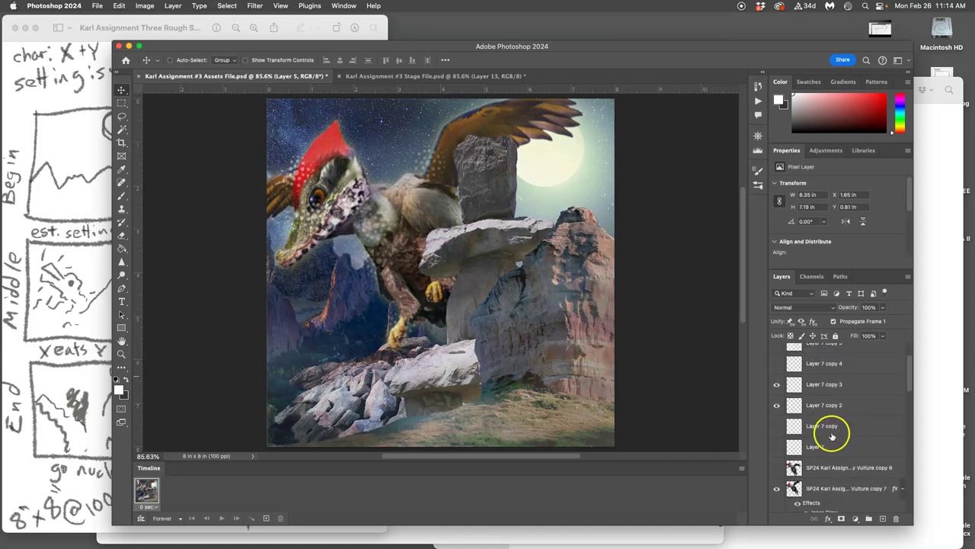
left_click(778, 467)
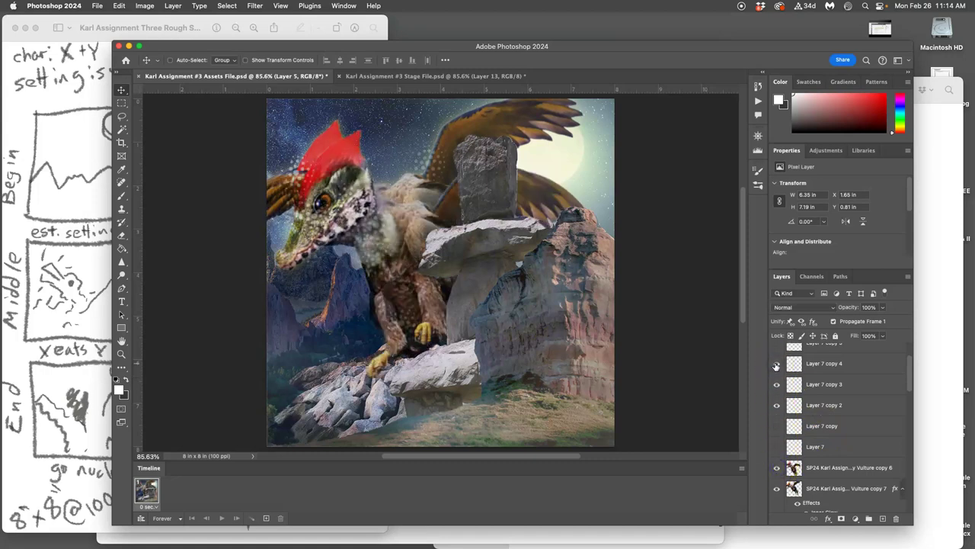
left_click(777, 386)
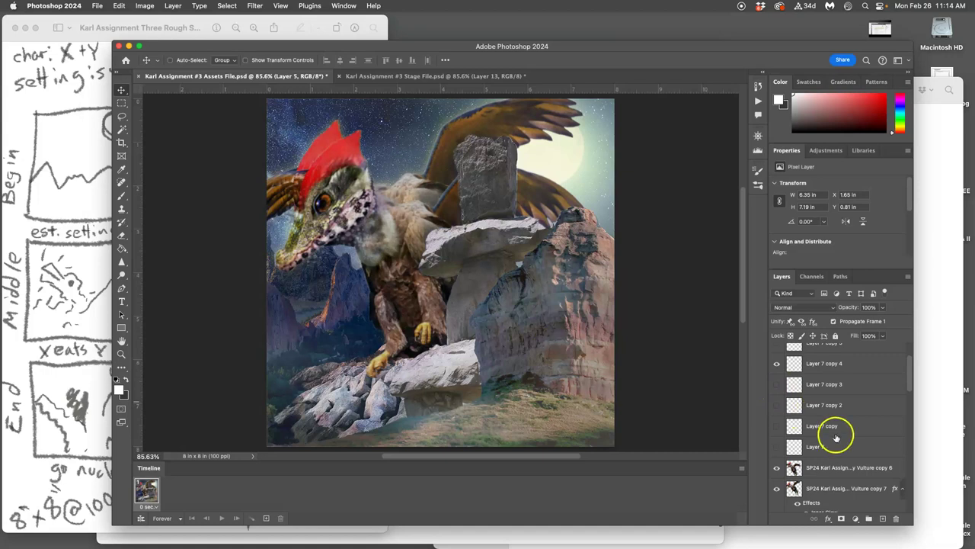
left_click(822, 468)
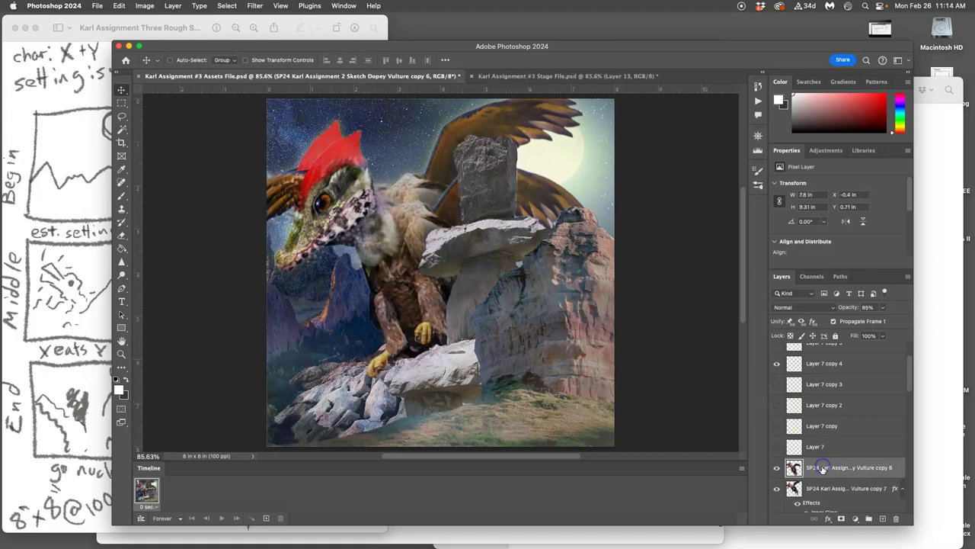
left_click(777, 489)
left_click_drag(813, 503, 812, 474)
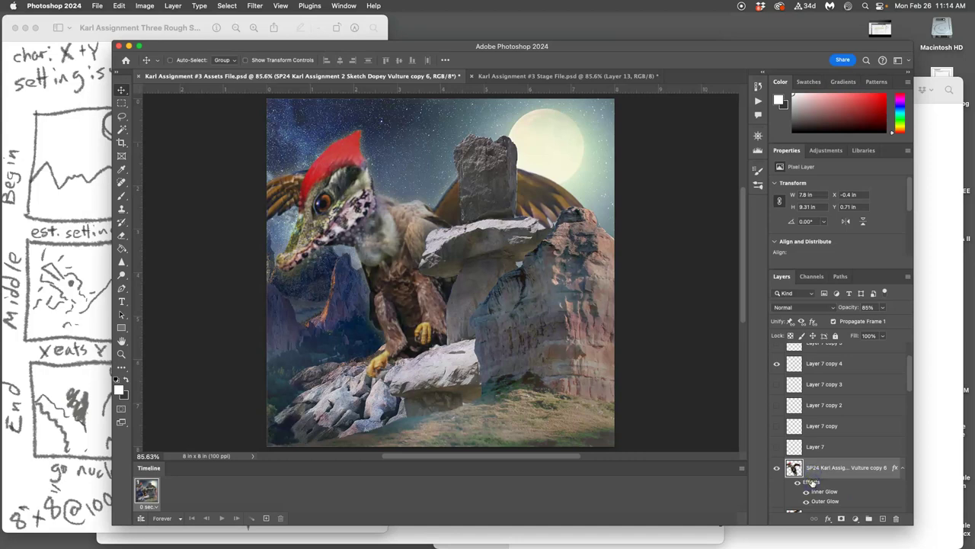
- Set Vulture copy 6's opacity to 83%, Inner Glow to about 18% and Outer Glow to about 32%
double_click(813, 484)
left_click(805, 195)
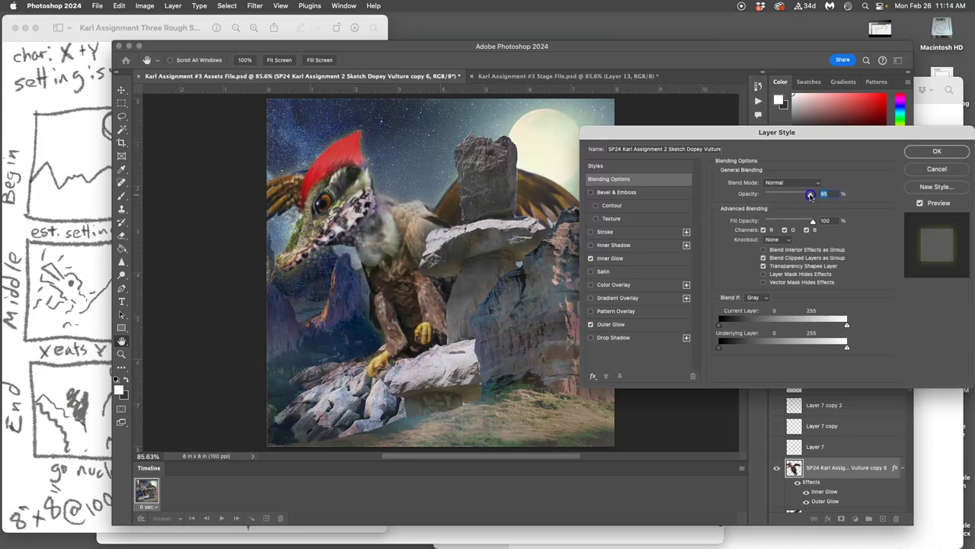
left_click_drag(811, 196, 807, 197)
left_click(653, 259)
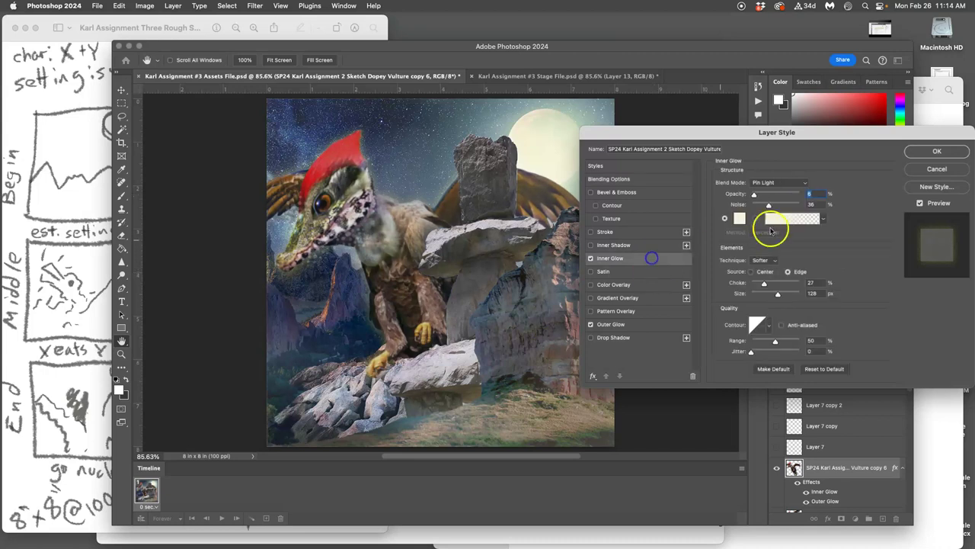
left_click(753, 195)
left_click_drag(755, 195, 760, 197)
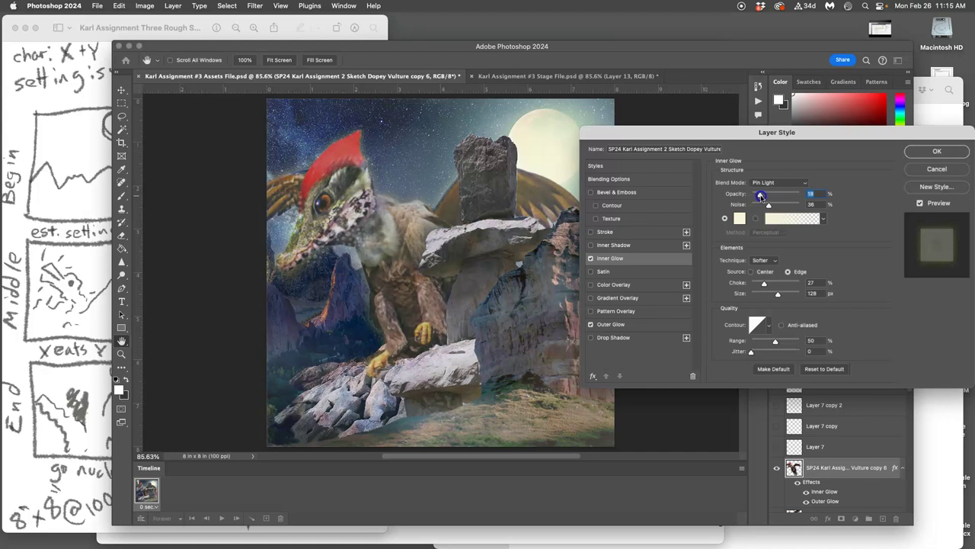
left_click(628, 323)
left_click_drag(752, 195, 759, 195)
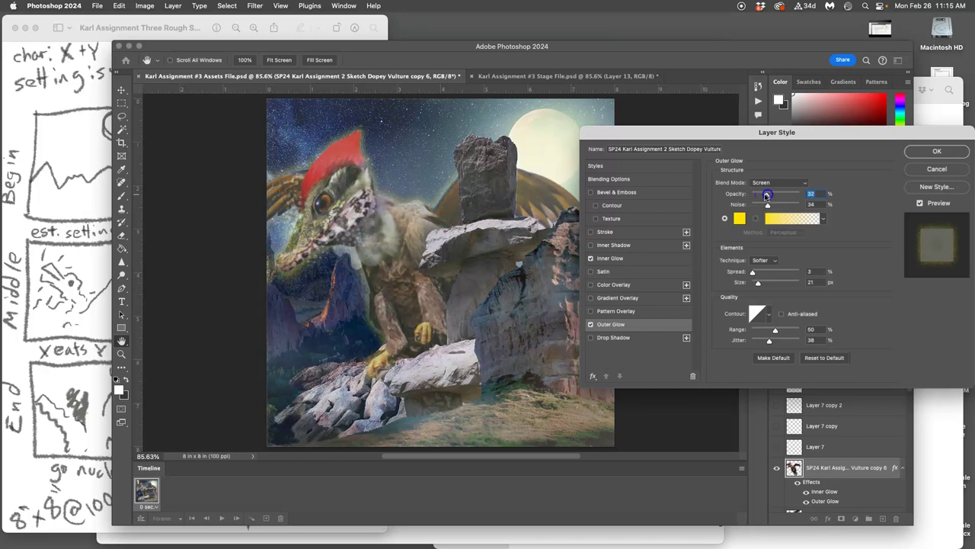
left_click(937, 151)
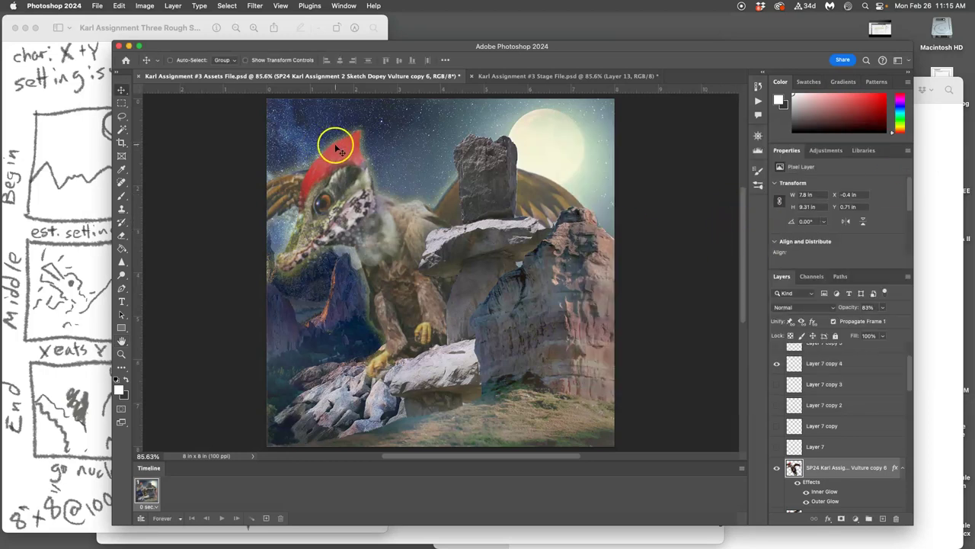
- Preview Levels on Vulture copy 6 with input levels 16, 1.00 and 244
left_click(144, 6)
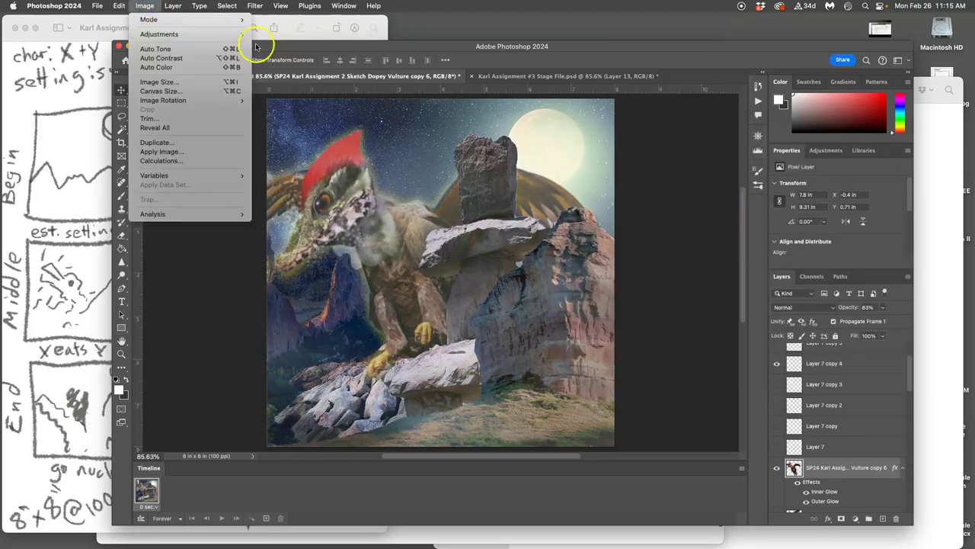
mouse_move(243, 35)
key("super+l")
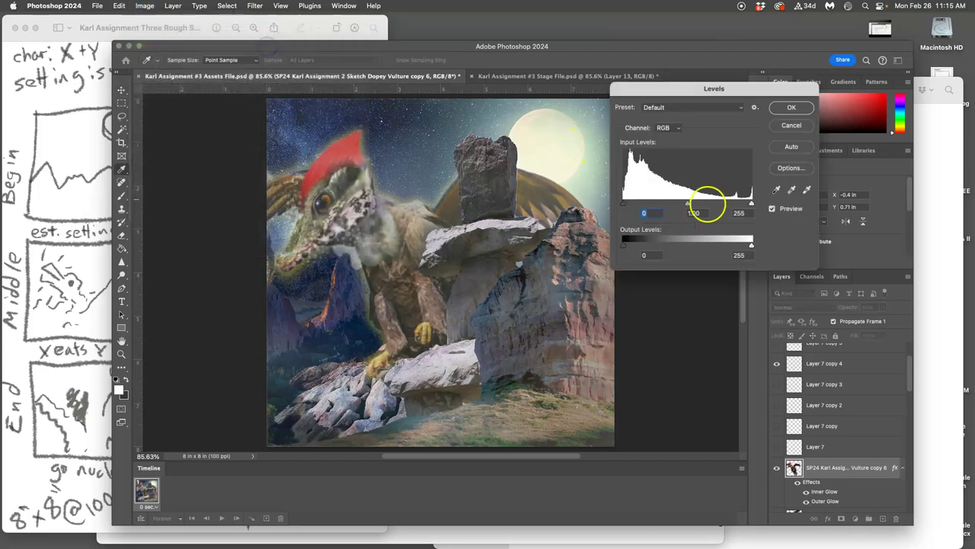
left_click_drag(630, 204, 636, 205)
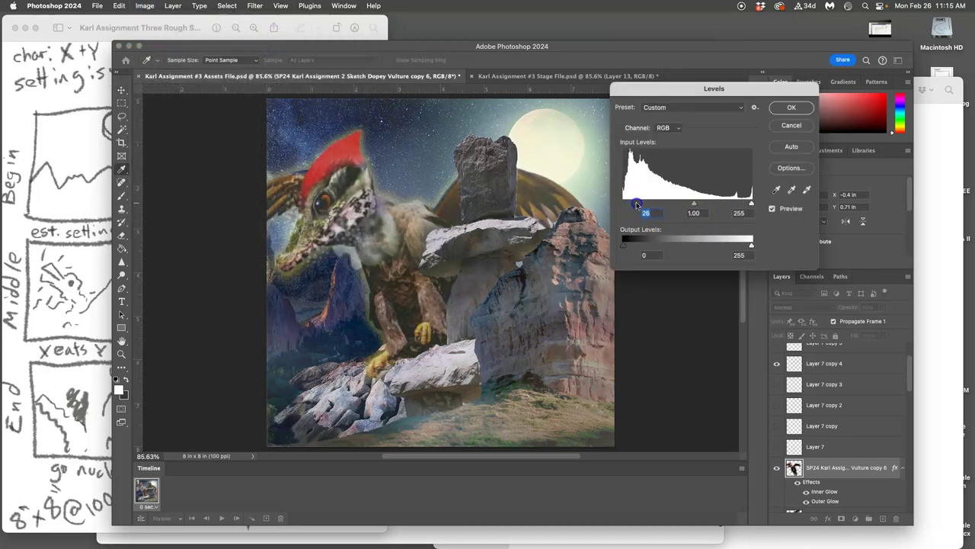
left_click(752, 204)
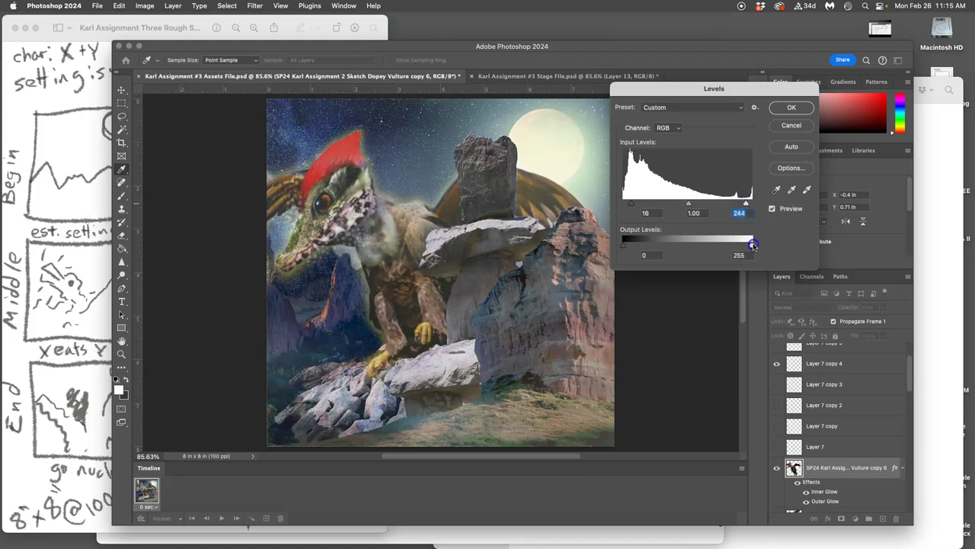
- Apply the Levels adjustment and sharpen the creature's face and eye
left_click(789, 111)
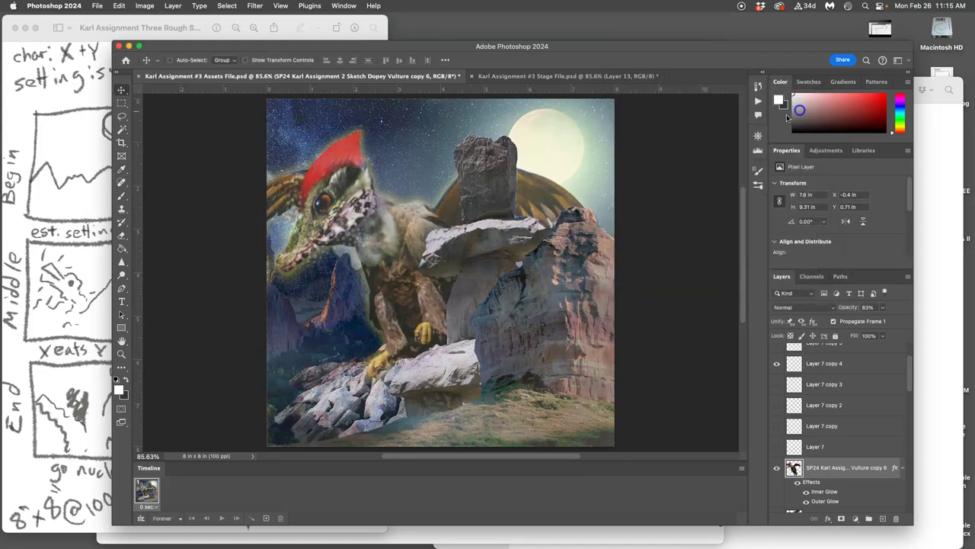
left_click(121, 263)
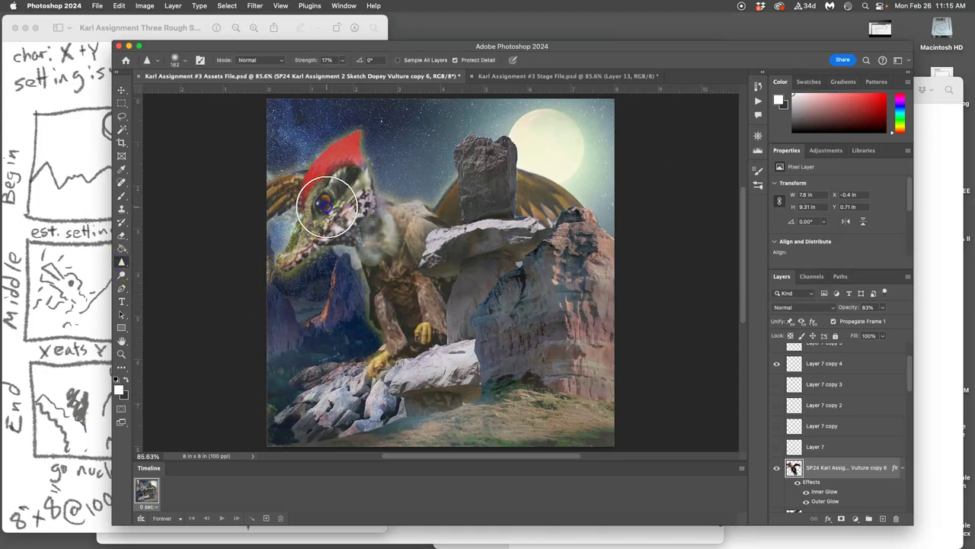
mouse_move(327, 206)
left_mouse_down()
mouse_move(387, 261)
mouse_move(372, 224)
mouse_move(332, 190)
mouse_move(320, 197)
mouse_move(381, 238)
mouse_move(383, 273)
mouse_move(440, 373)
mouse_move(406, 313)
mouse_move(388, 339)
left_mouse_up()
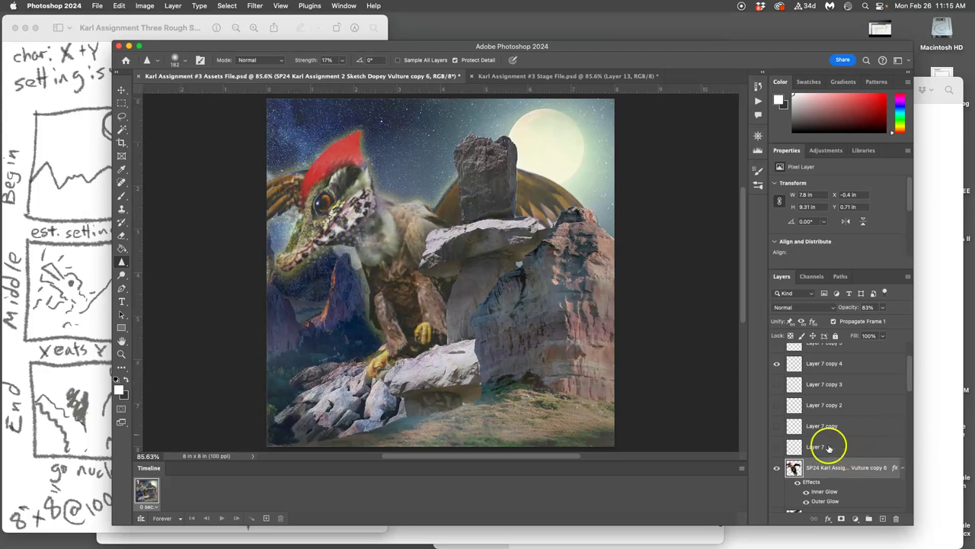
- Show the original Dopey Vulture copy layer and duplicate it with Cmd+J
scroll(829, 448, "up", 2)
left_click(777, 353)
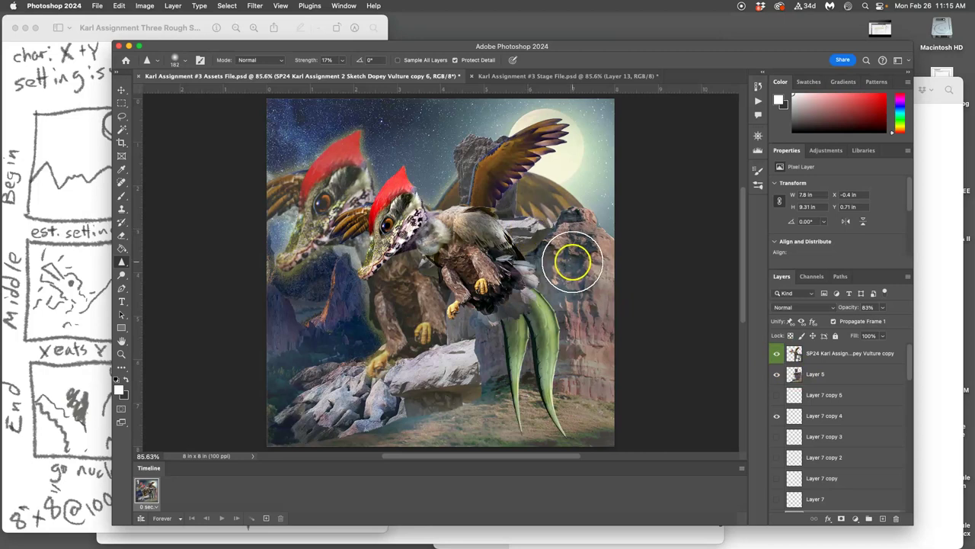
left_click(806, 358)
key("super+j")
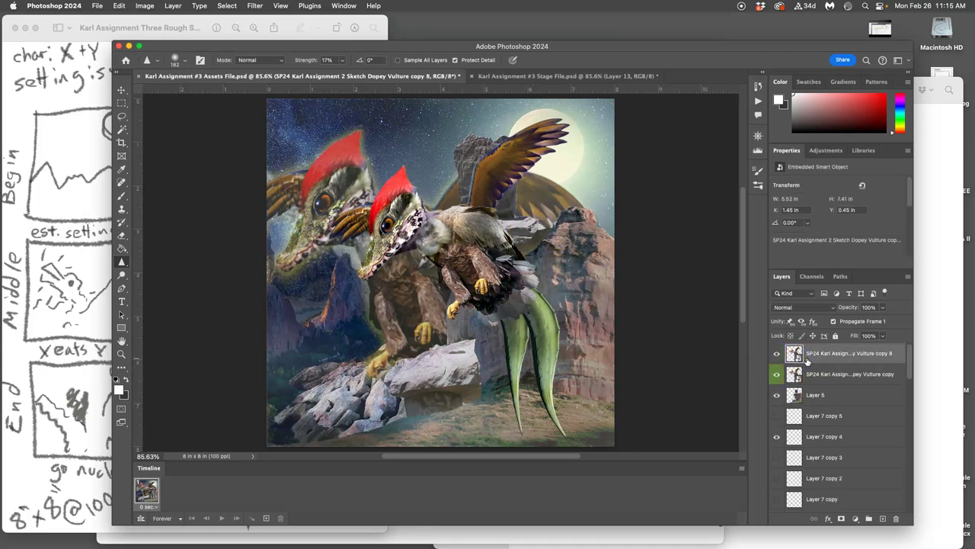
- Rasterize vulture copy 8 and rotate the creature about 14 degrees
right_click(816, 355)
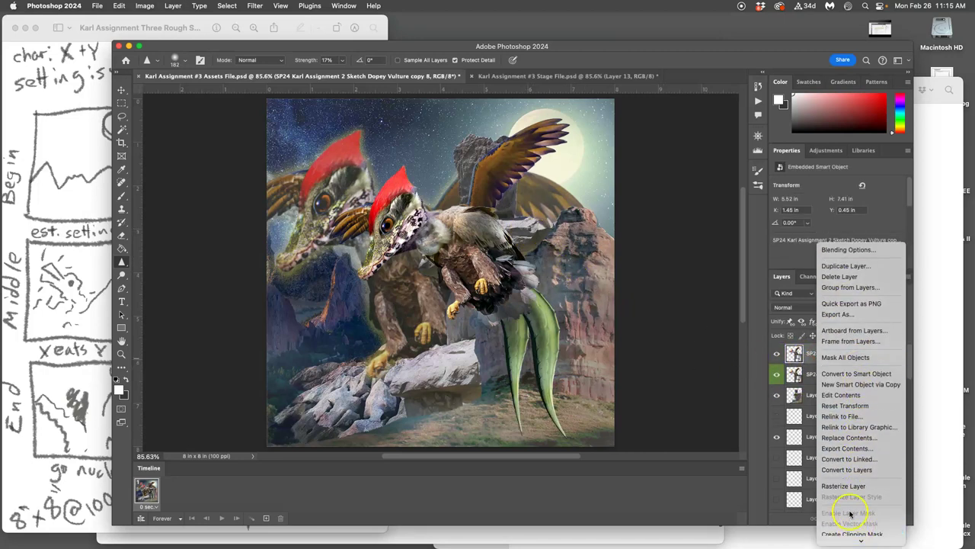
left_click(847, 483)
key("super+t")
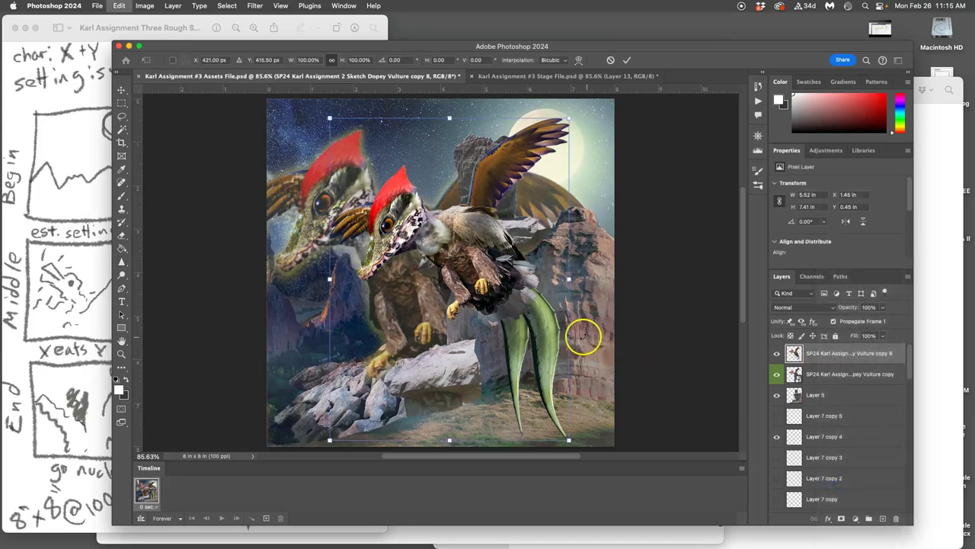
left_click_drag(579, 441, 552, 455)
key("Return")
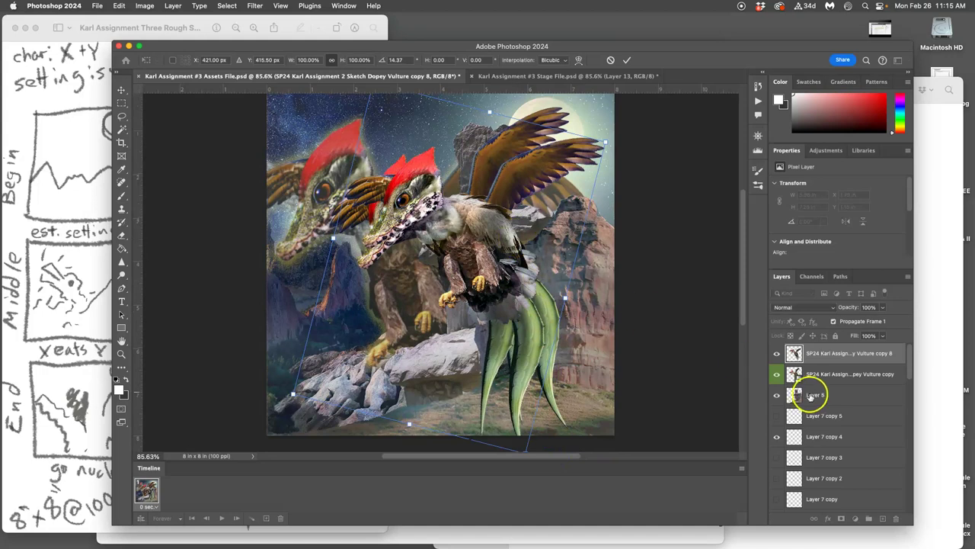
- Hide the original vulture copy and move the new creature about 2 inches left
left_click(777, 373)
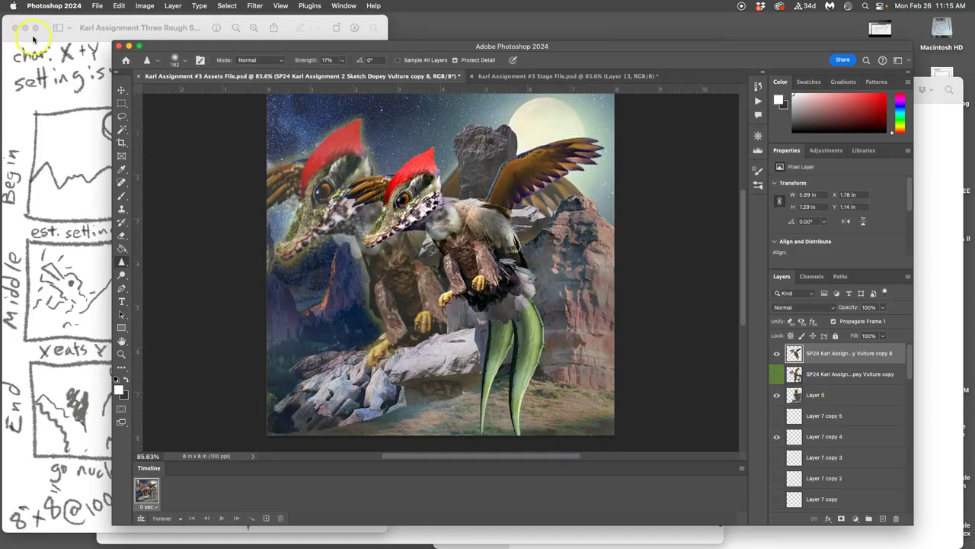
left_click(121, 90)
left_click_drag(451, 230, 360, 236)
- Scale the copied creature to about 129%, stretch it taller and apply the transform
key("super+t")
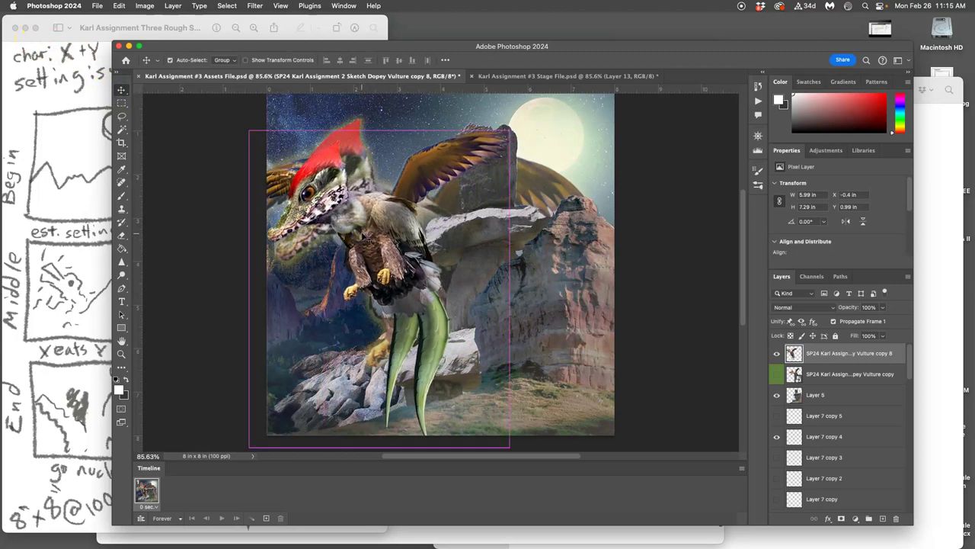
left_click_drag(509, 442, 555, 342)
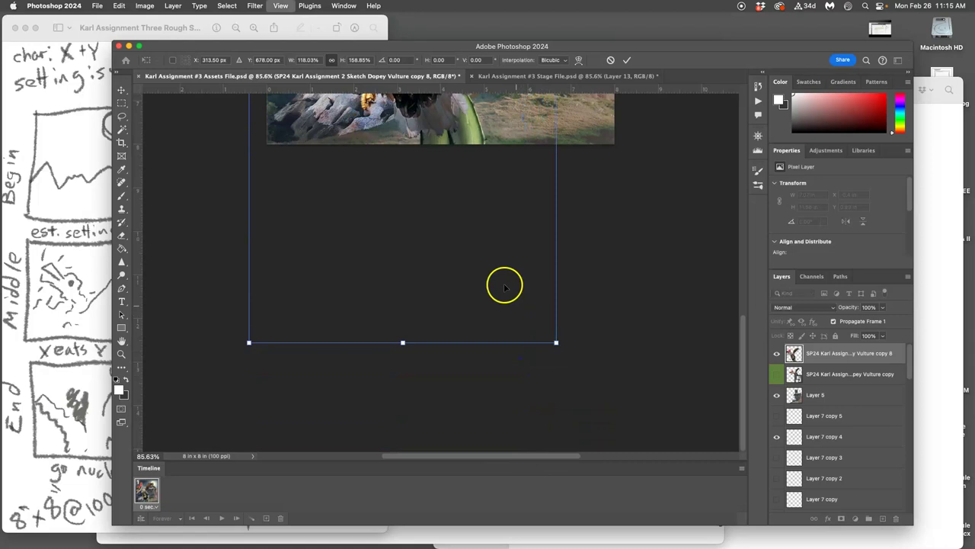
key("super+minus")
left_click_drag(435, 305, 437, 276)
key("super+z")
key("super+z")
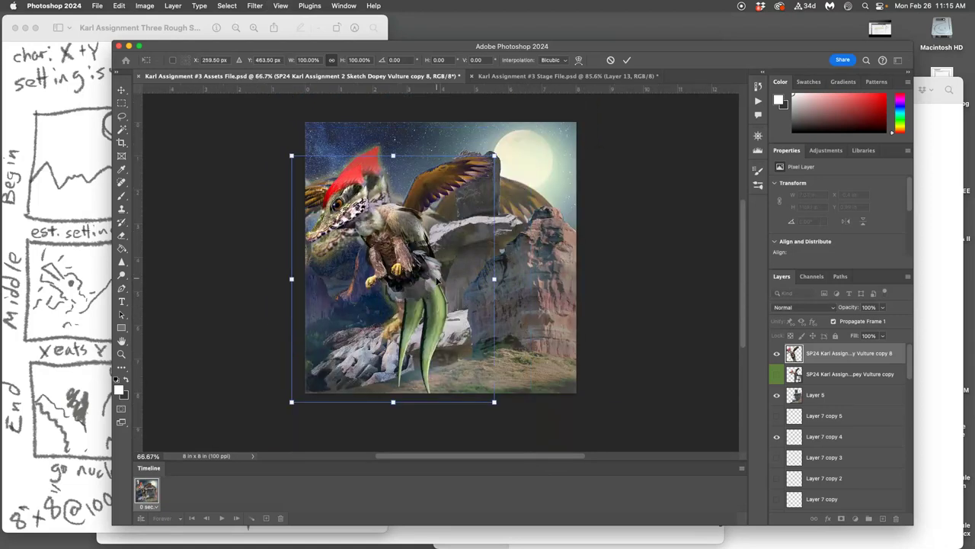
left_click_drag(494, 401, 573, 438)
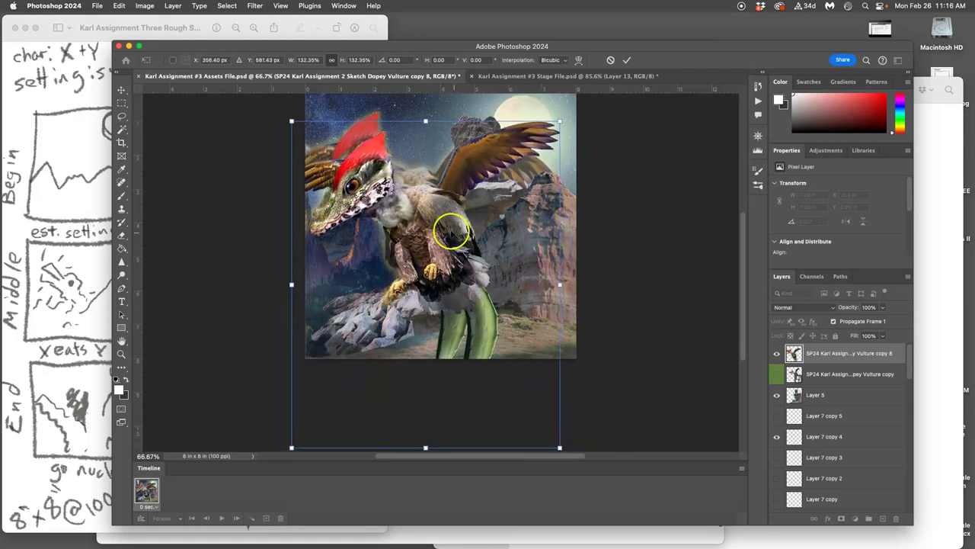
scroll(450, 225, "up", 1)
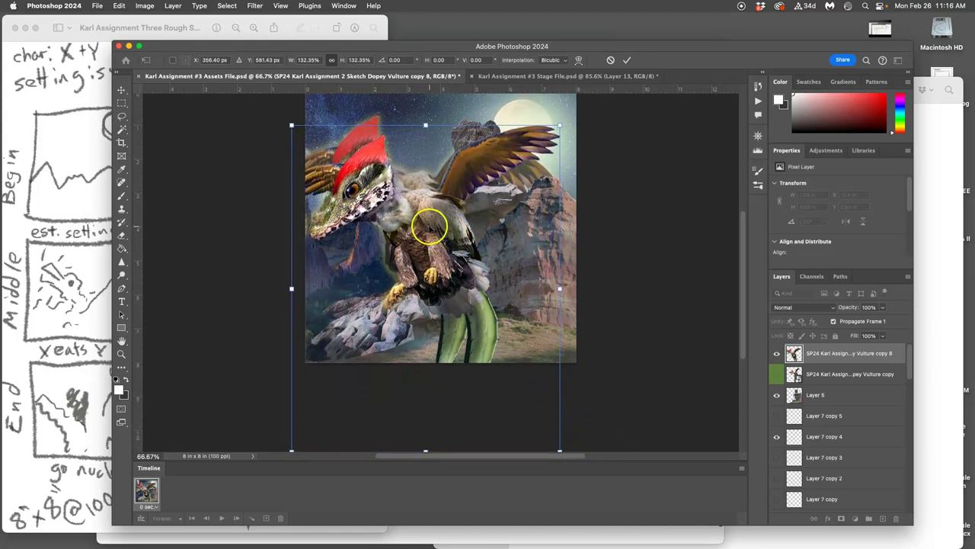
left_click_drag(429, 227, 426, 236)
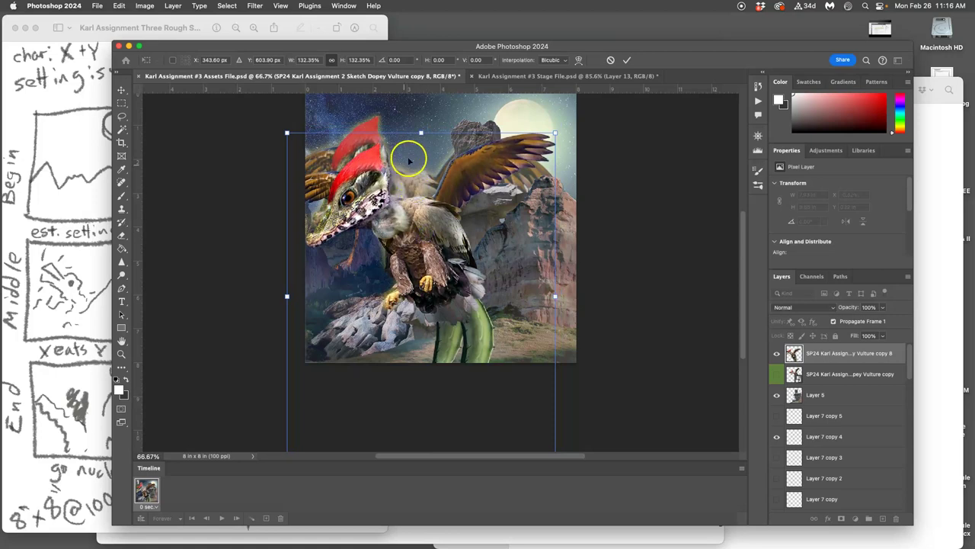
left_click_drag(421, 132, 420, 109)
left_click_drag(429, 197, 429, 198)
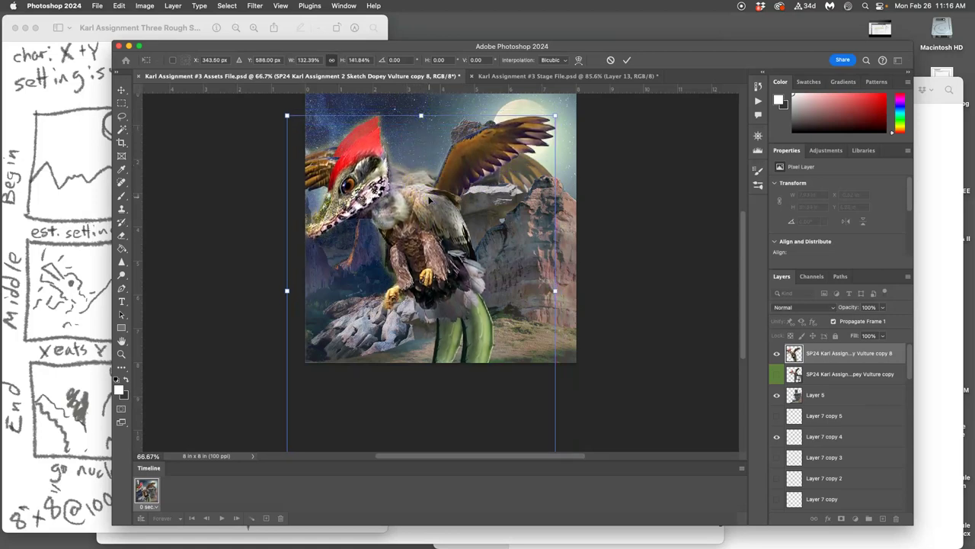
key("Return")
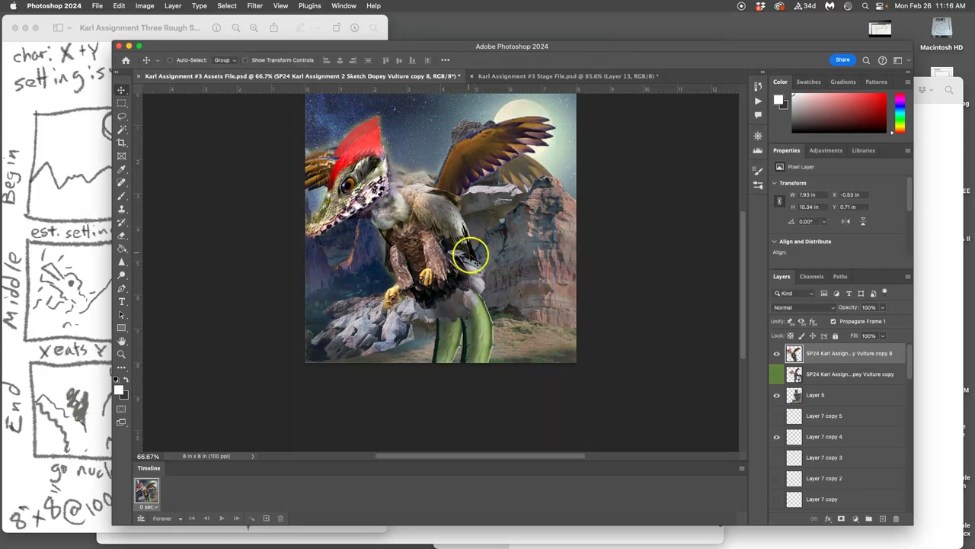
- Reposition the creature lower on the canvas and begin enlarging it again toward 134%
scroll(470, 255, "up", 3)
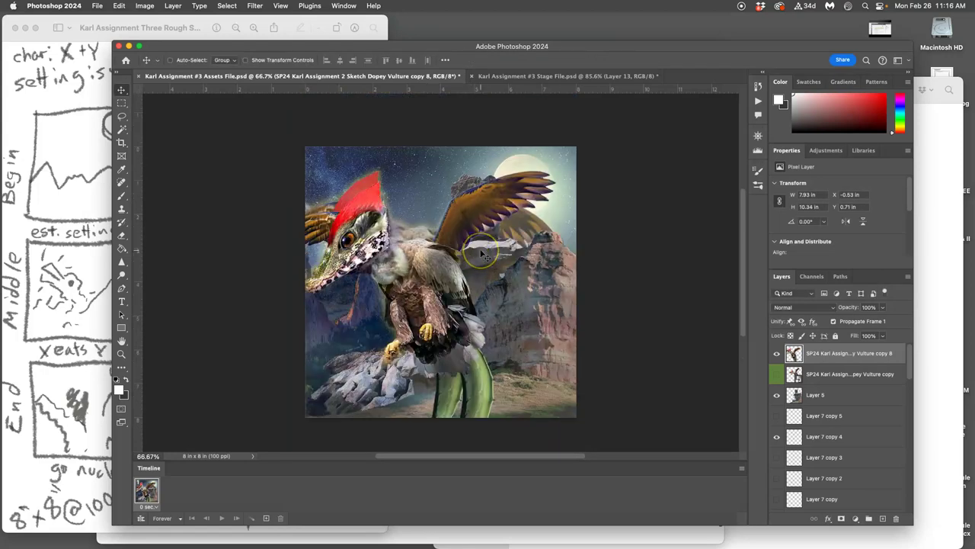
left_click_drag(482, 257, 477, 364)
key("ctrl+t")
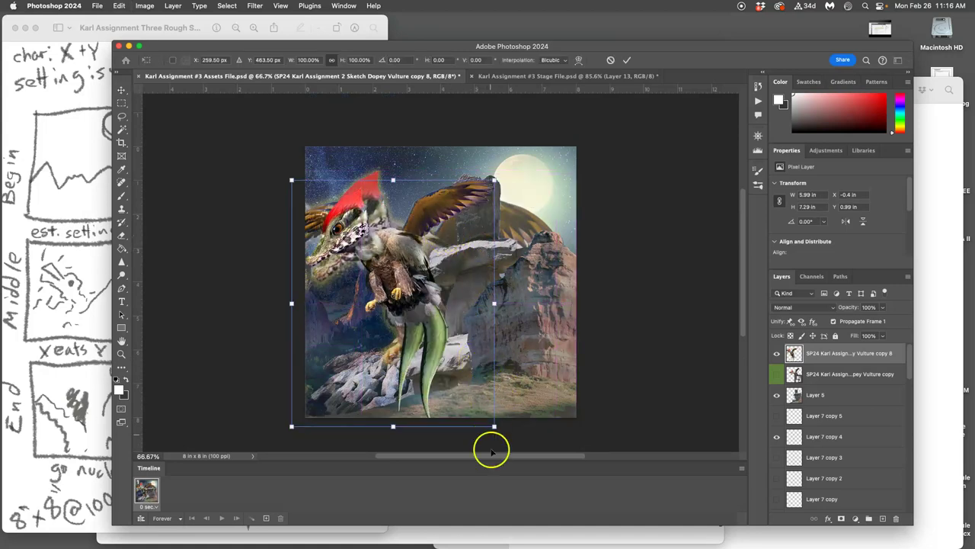
left_click_drag(495, 426, 489, 381)
- Scale the creature to about 8.09 × 10.05 inches, tilt it about 1.89°, and apply
key("ctrl+minus")
left_click_drag(488, 326, 532, 357)
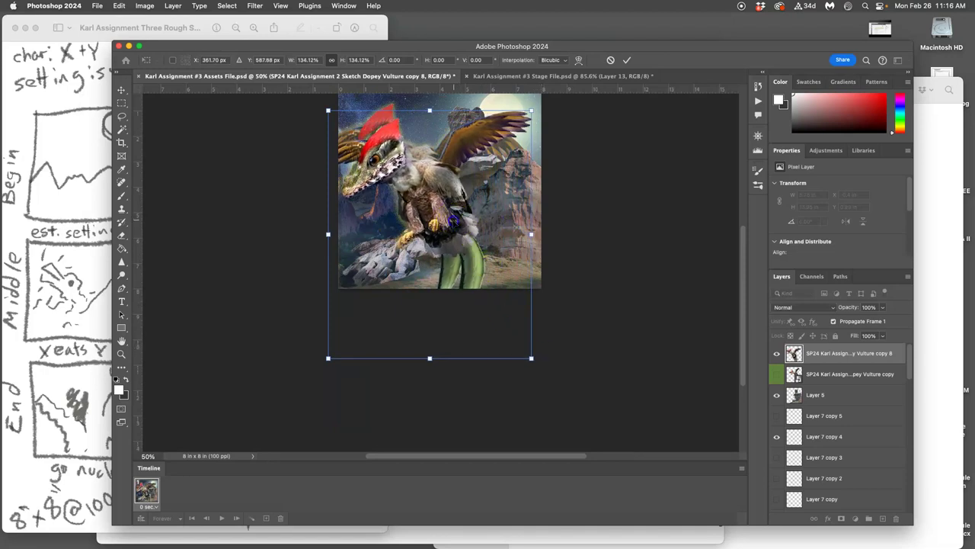
left_click_drag(460, 196, 457, 200)
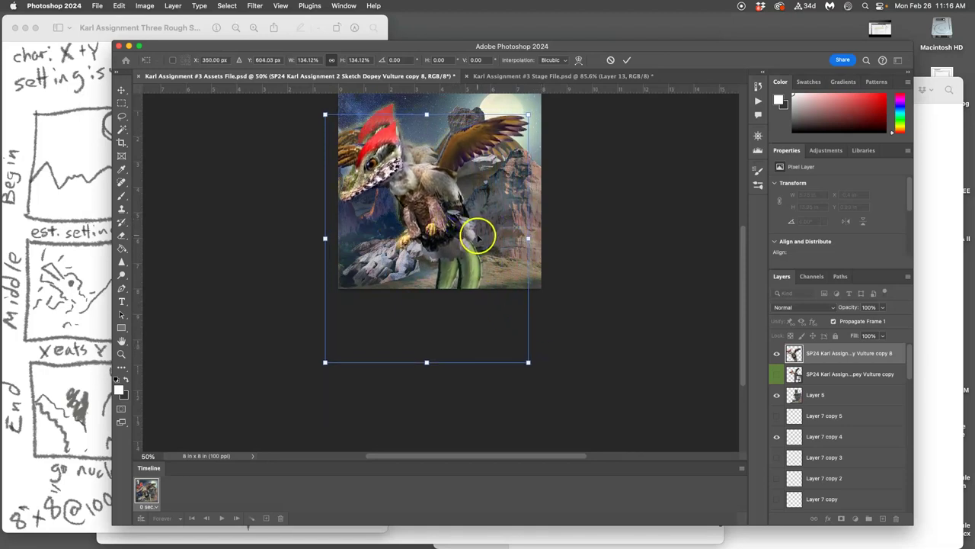
left_click_drag(549, 114, 550, 122)
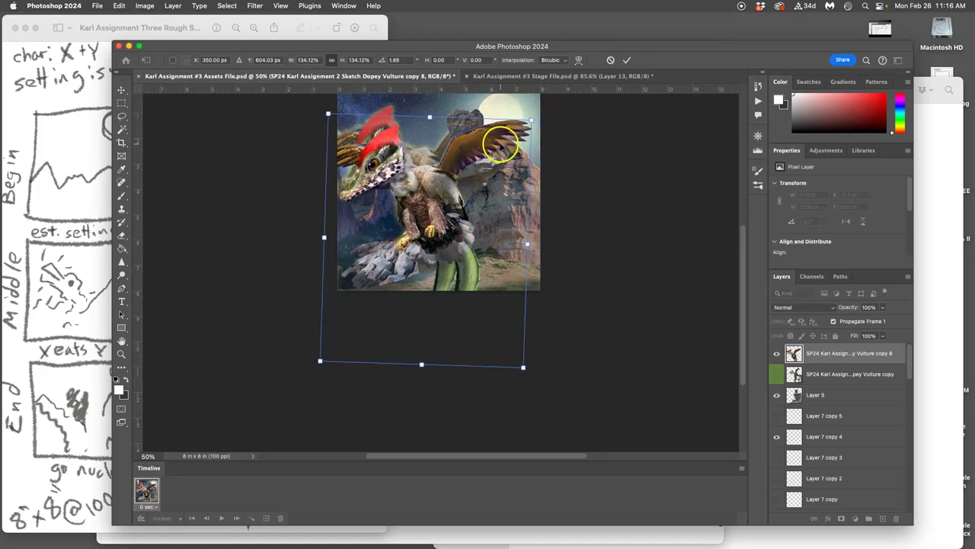
scroll(496, 156, "up", 3)
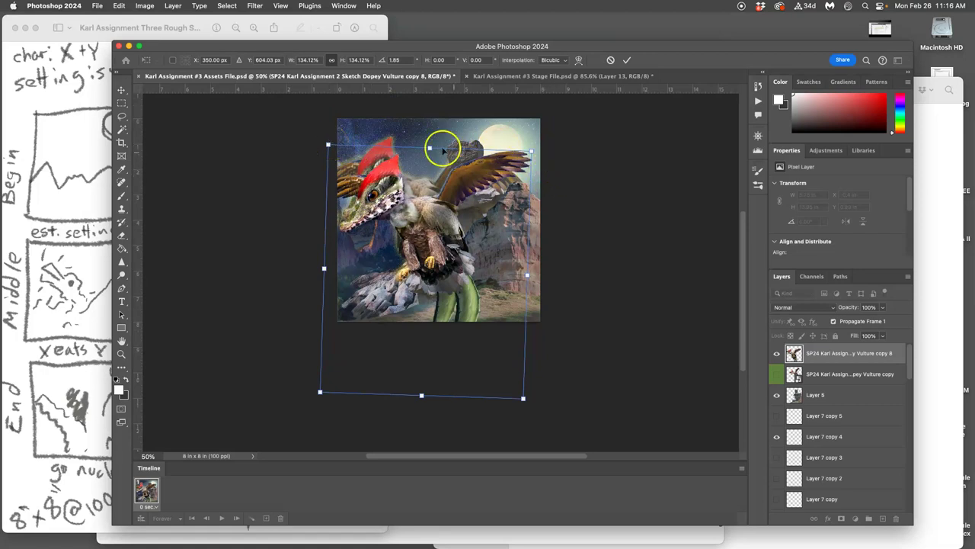
left_click_drag(431, 145, 430, 138)
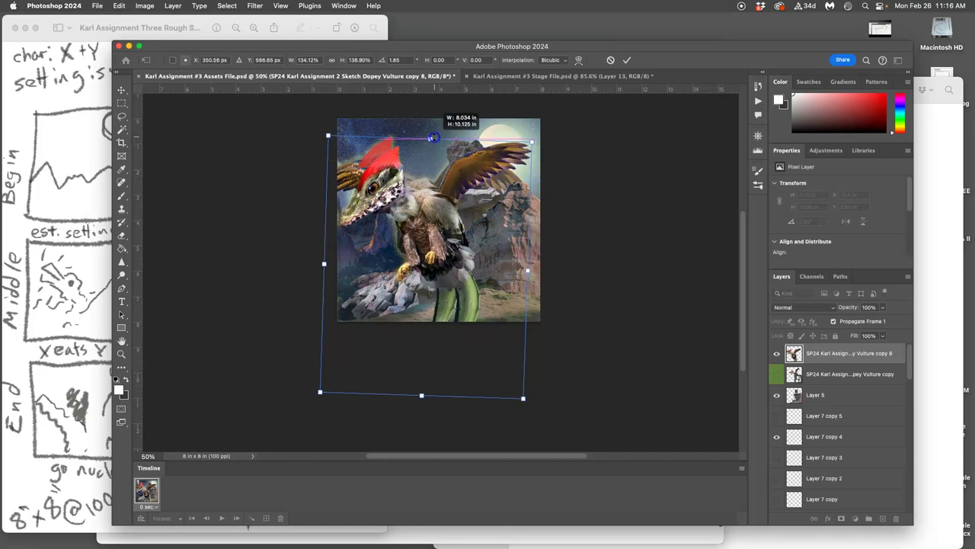
left_click_drag(421, 201, 421, 203)
key("Return")
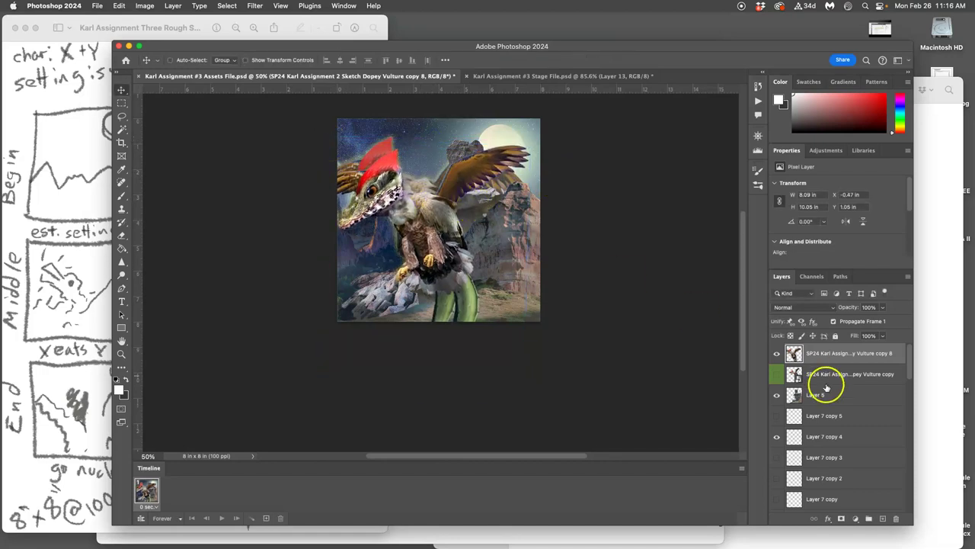
- Place vulture copy 8 beneath Layer 5 and distort its corners to about 7.76 × 10.7 inches
left_click_drag(813, 381, 812, 406)
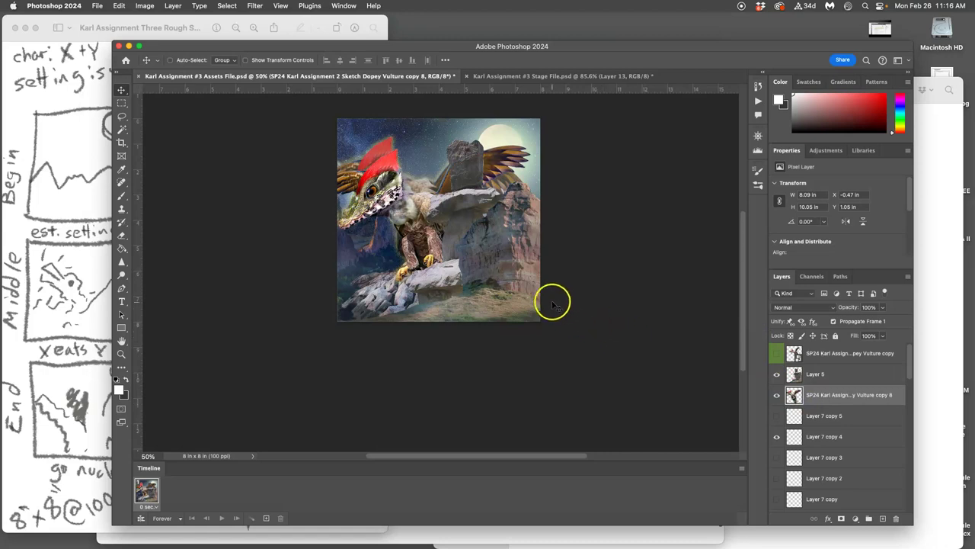
key("super+t")
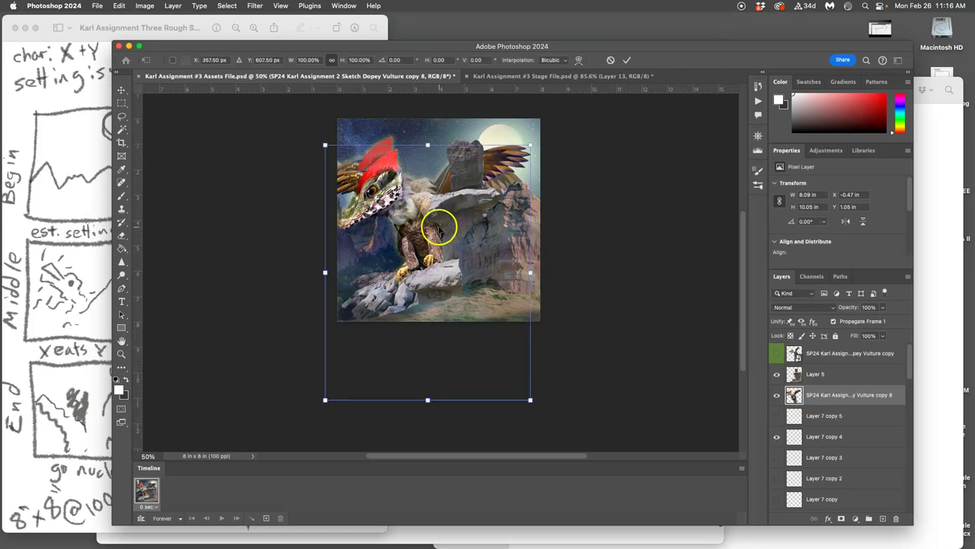
right_click(417, 218)
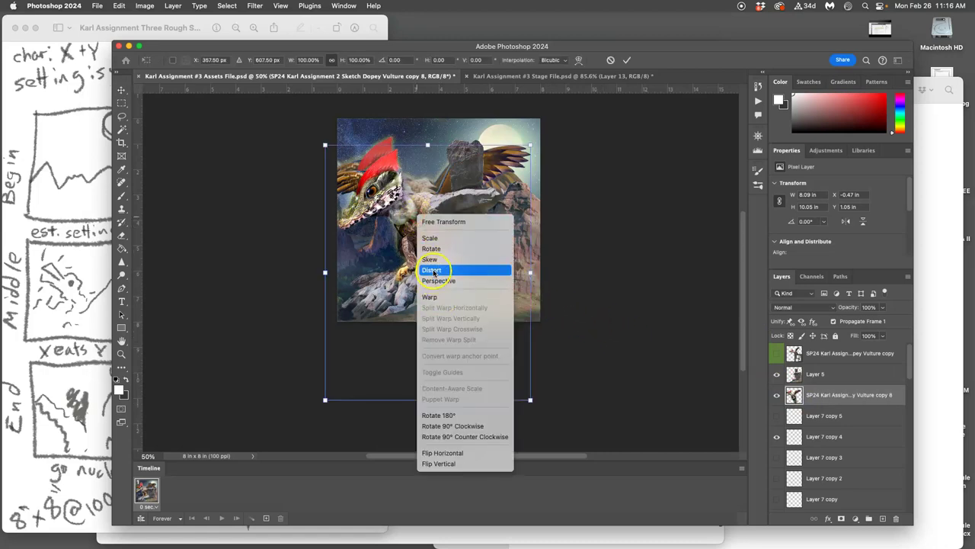
left_click(433, 271)
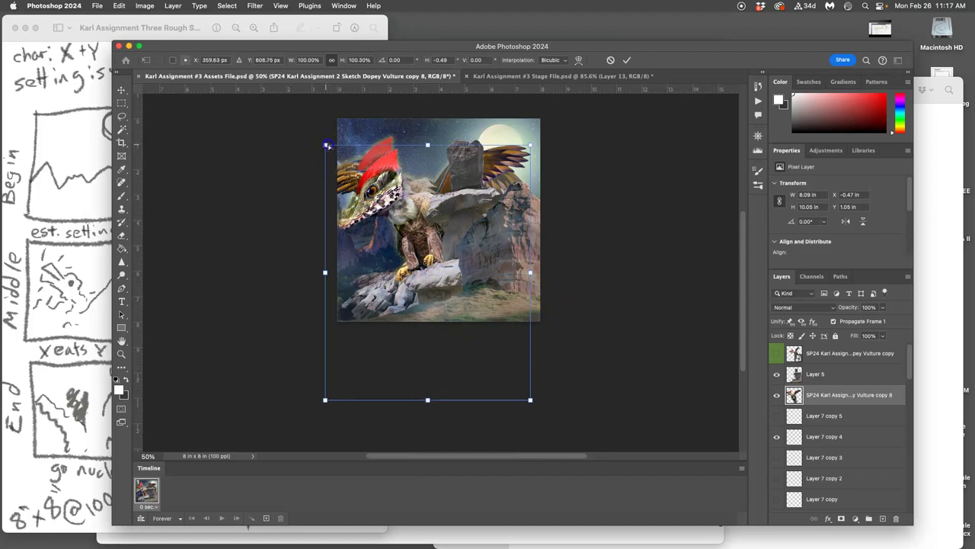
left_click_drag(326, 145, 333, 141)
left_click(386, 204)
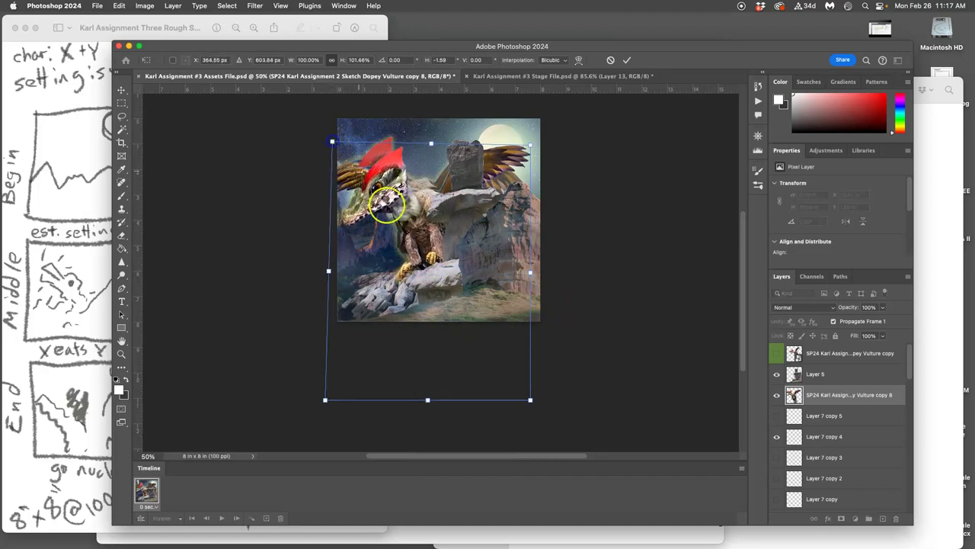
left_click(337, 403)
left_click_drag(325, 401, 312, 423)
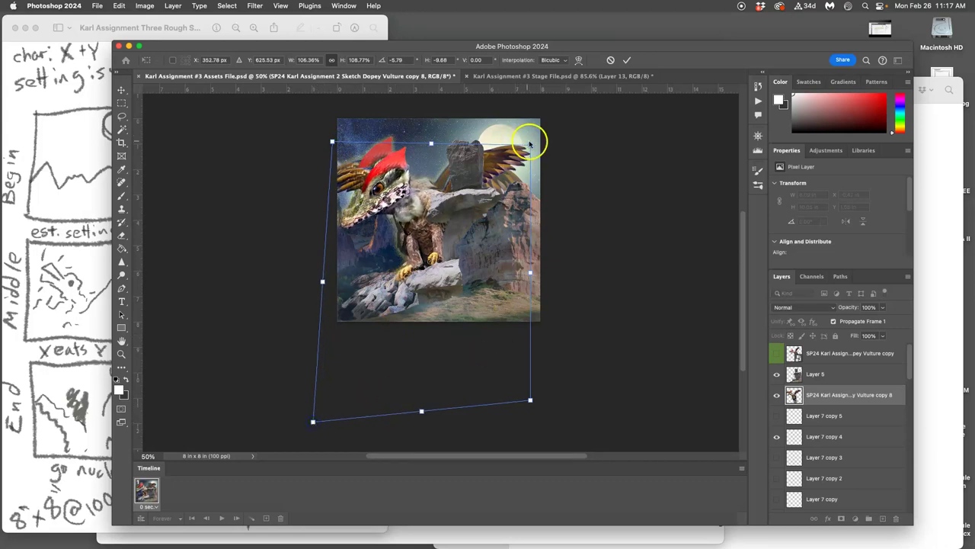
left_click_drag(528, 144, 526, 144)
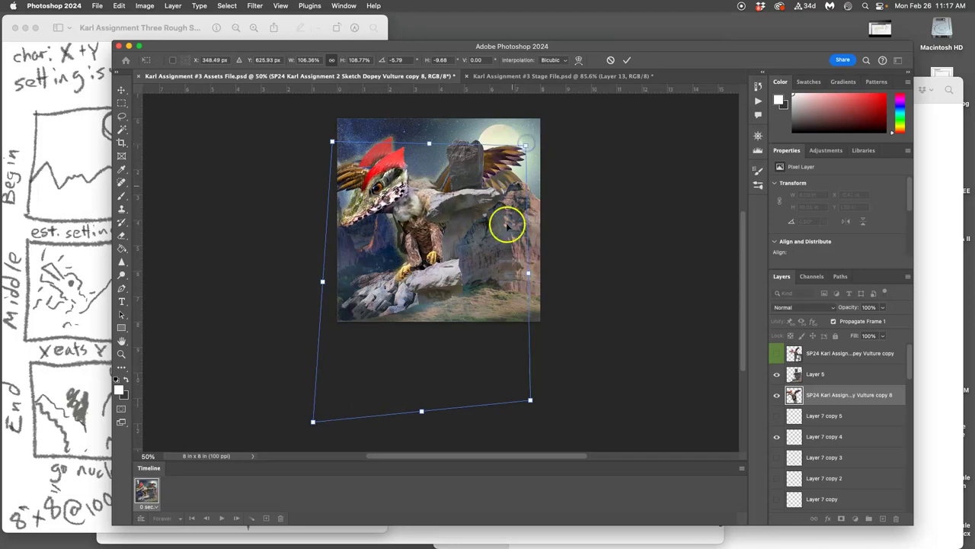
left_click_drag(529, 404, 530, 415)
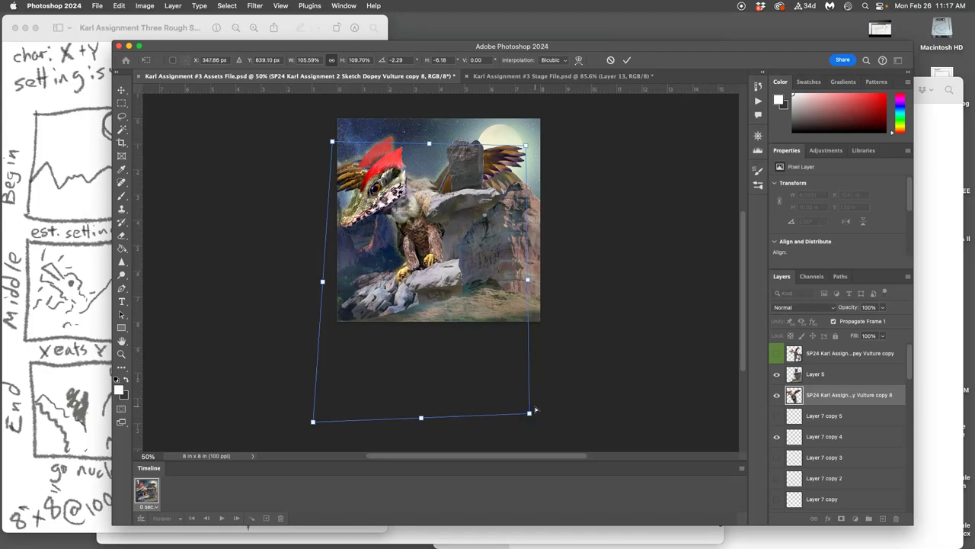
key("Return")
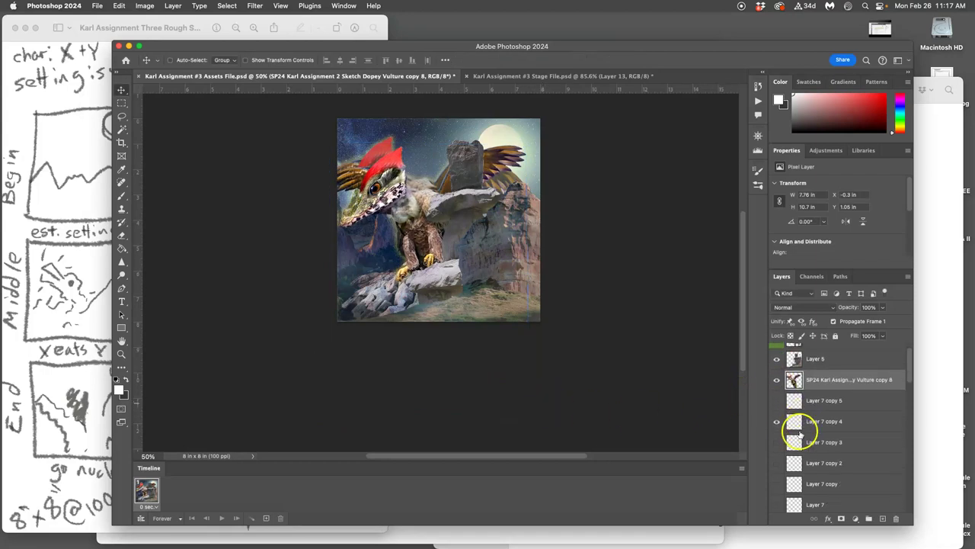
- Copy Vulture copy 6's Inner and Outer Glow style and paste it onto Vulture copy 8
scroll(800, 433, "down", 3)
left_click(775, 491)
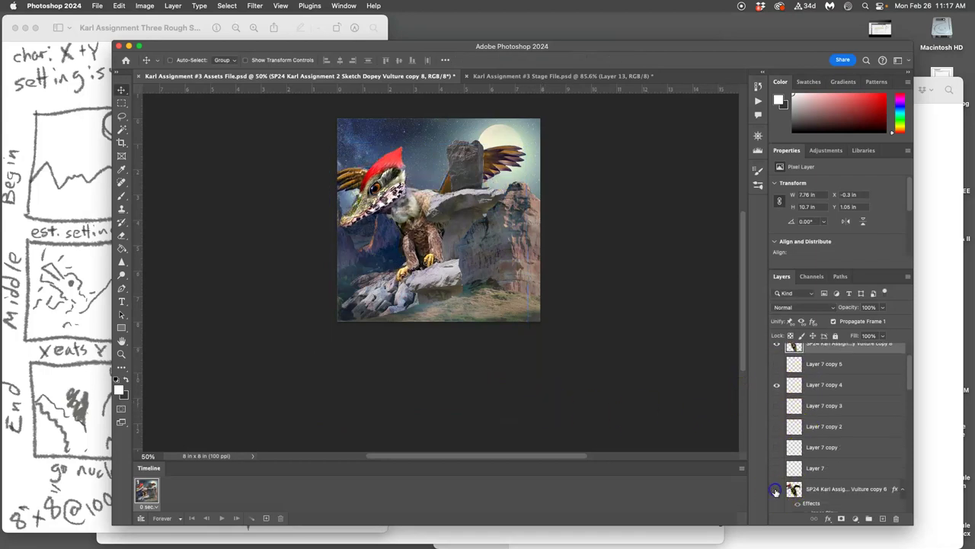
left_click(775, 491)
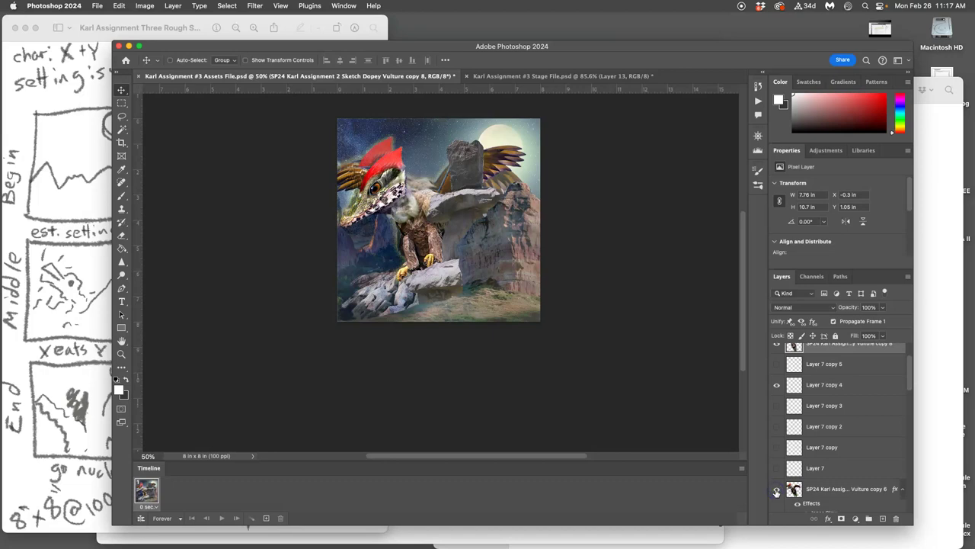
right_click(823, 499)
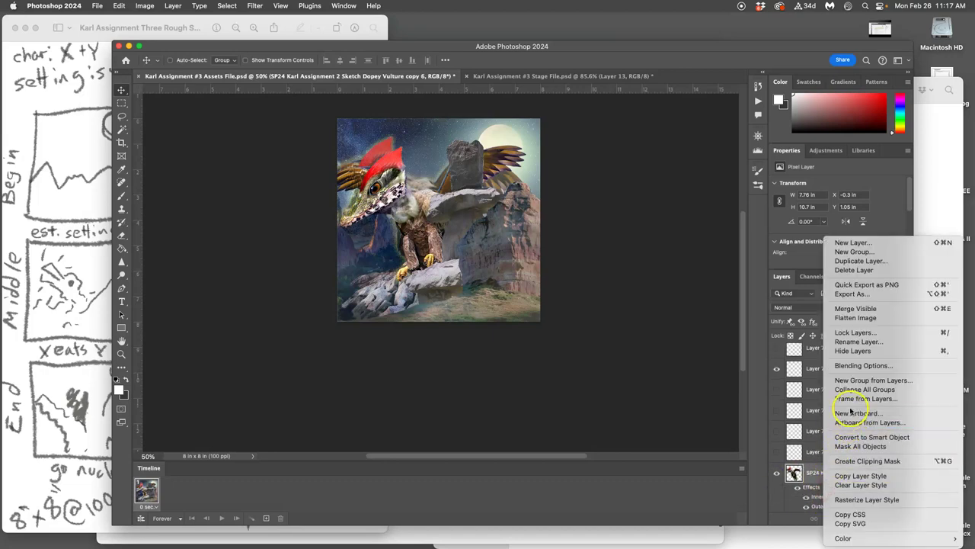
left_click(861, 475)
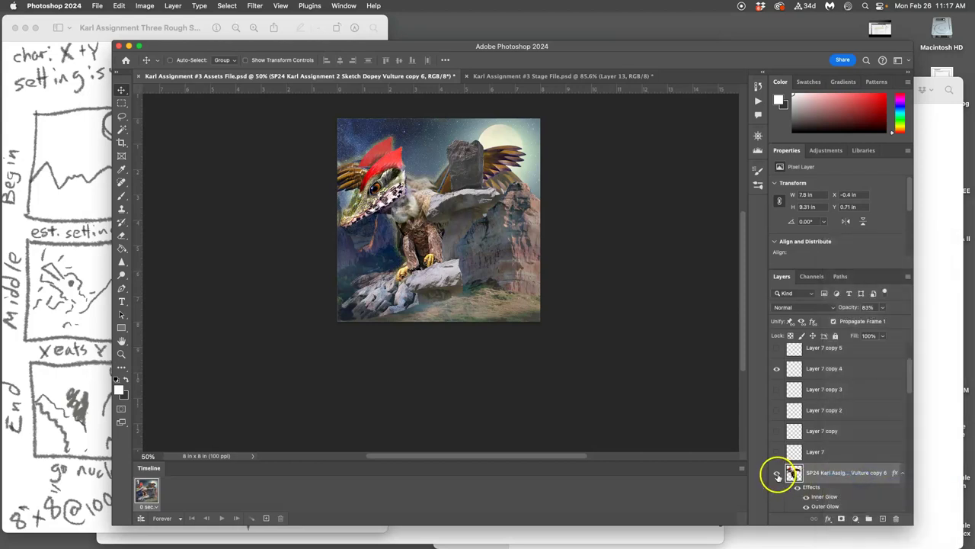
left_click(777, 473)
scroll(816, 404, "up", 3)
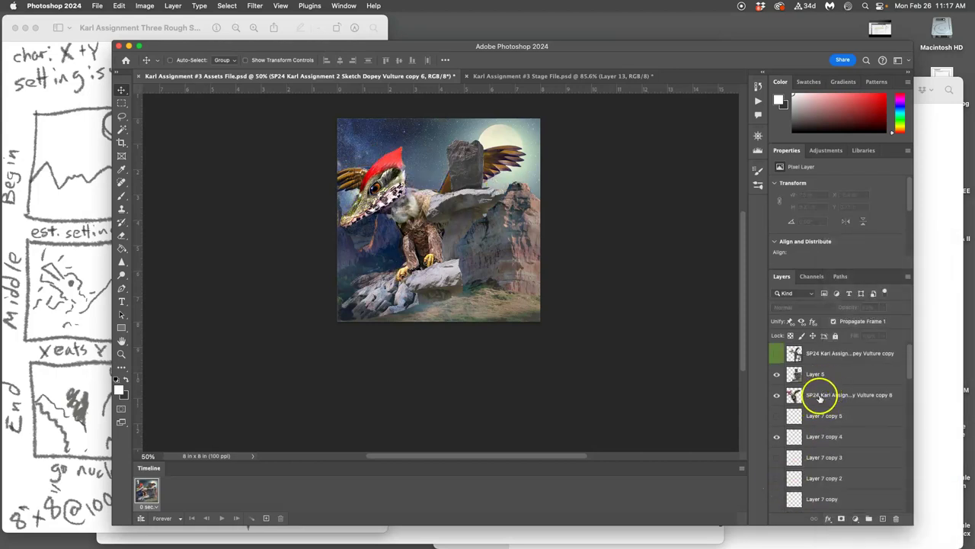
right_click(817, 397)
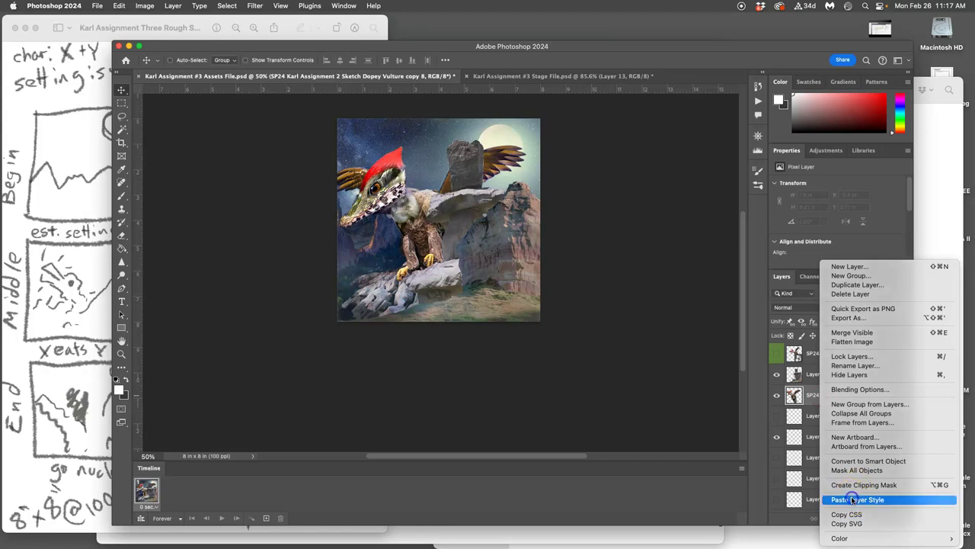
left_click(853, 500)
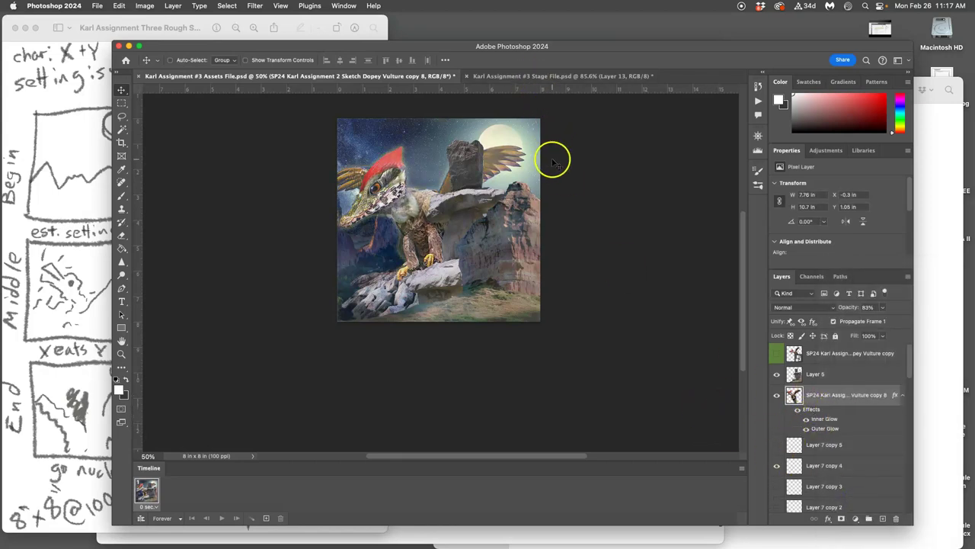
- Show Layer 7 copy 5 and move the dotted texture down from Y 1.74 to 2.04 in
key("super+0")
left_click(560, 76)
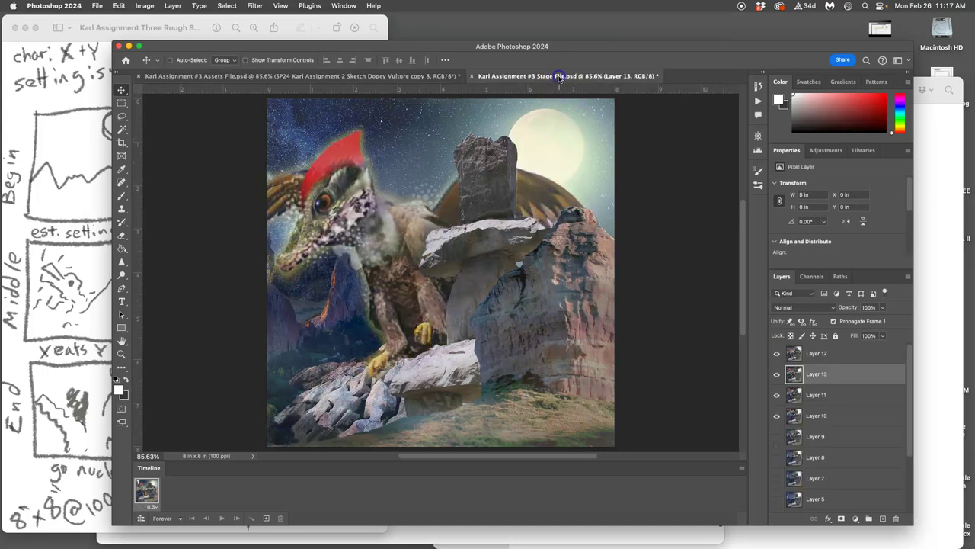
left_click(423, 76)
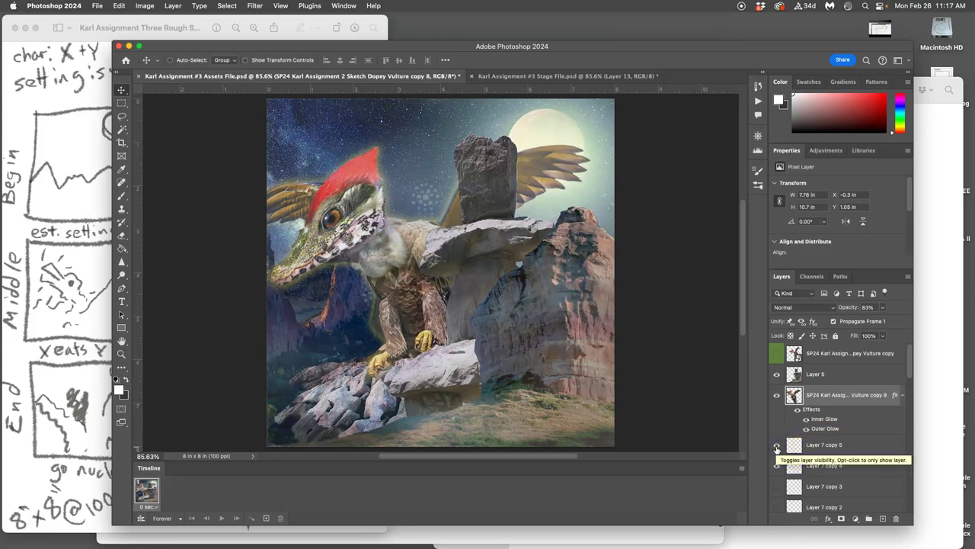
left_click(777, 448)
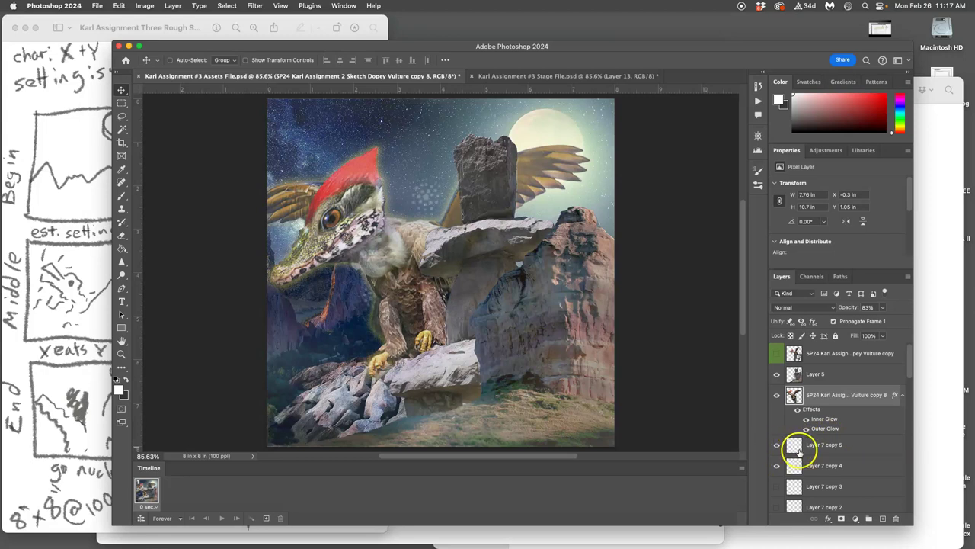
left_click(798, 450)
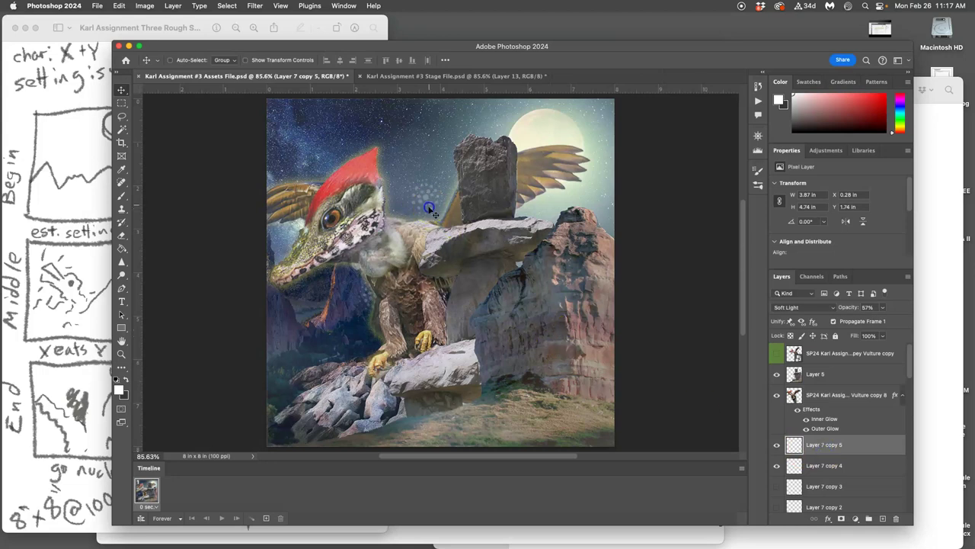
left_click_drag(431, 211, 431, 229)
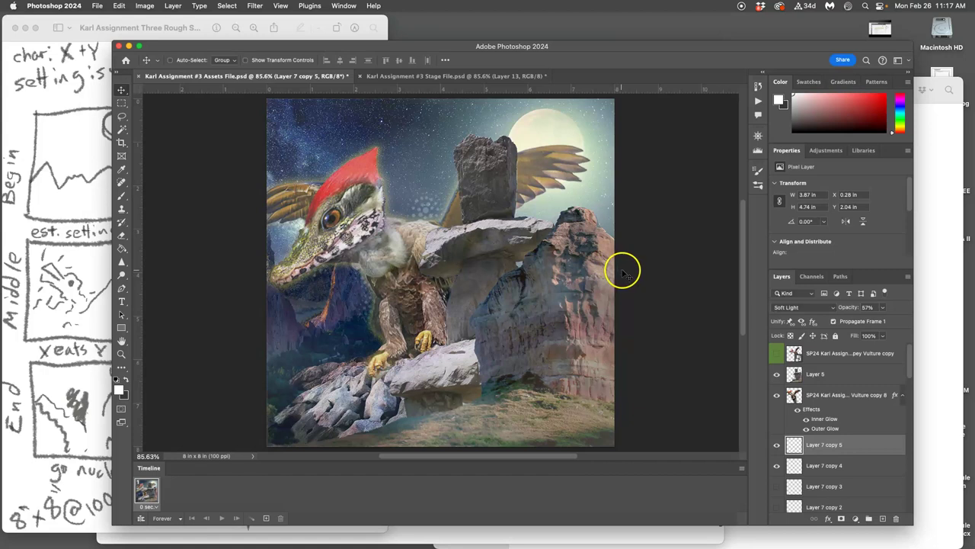
left_click(460, 76)
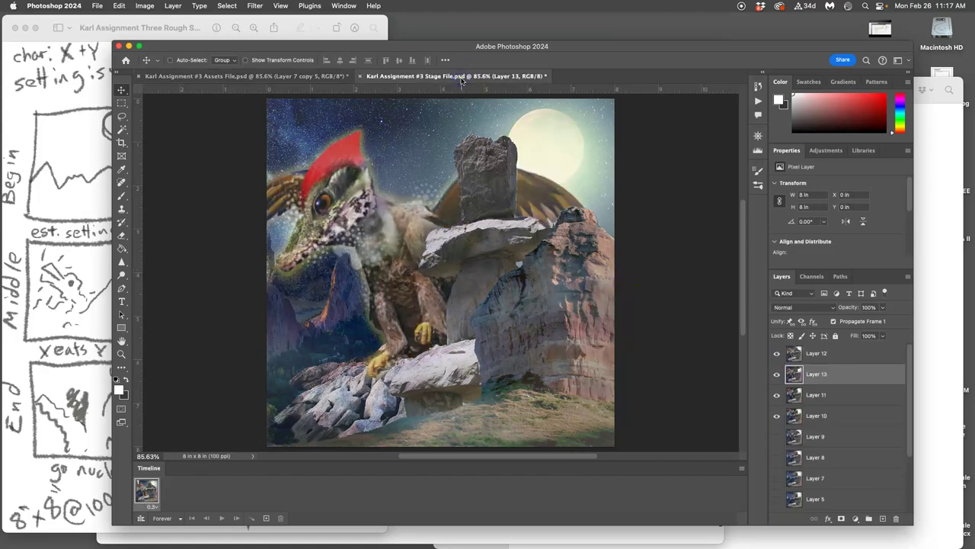
left_click(340, 76)
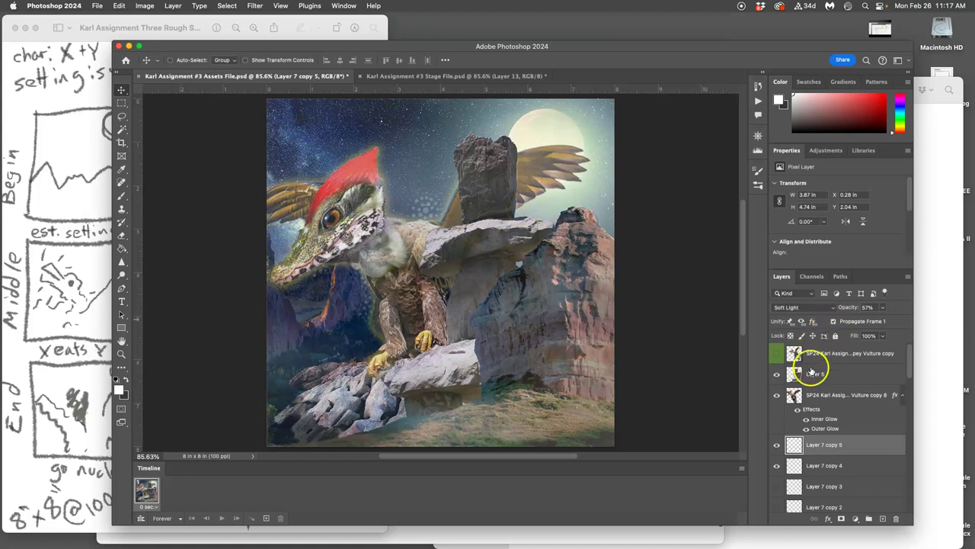
- Merge the visible layers from Layer 5 and copy the whole merged creature image
left_click(813, 373)
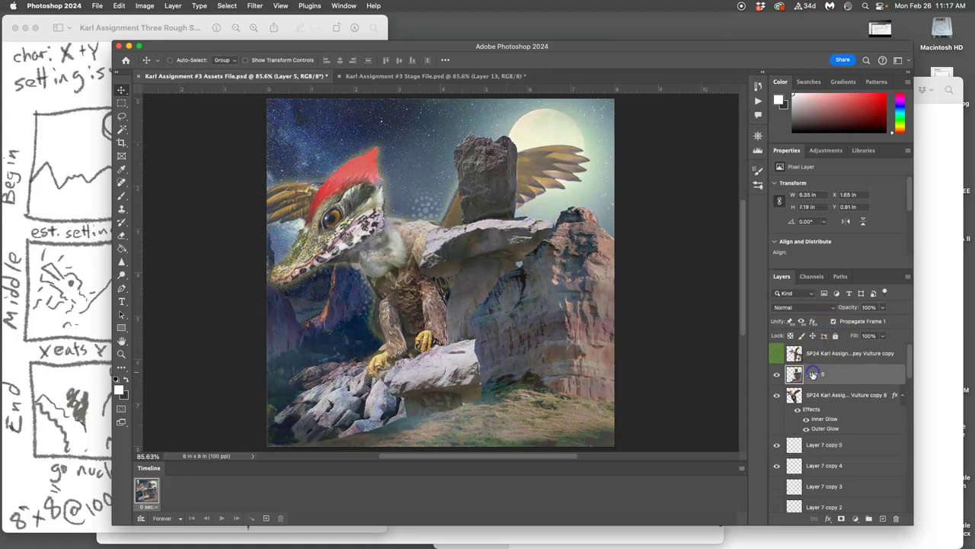
left_click(173, 5)
left_click(207, 375, "alt")
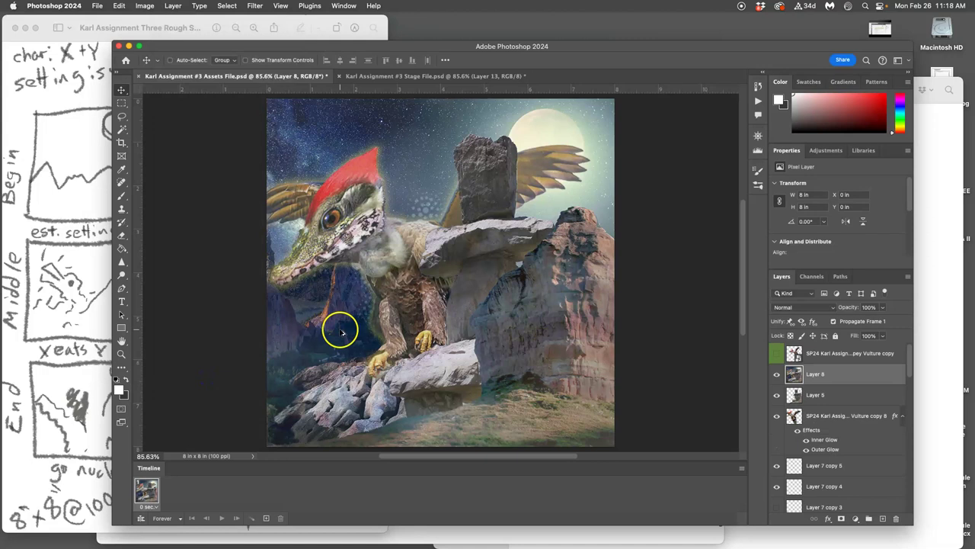
key("super+a")
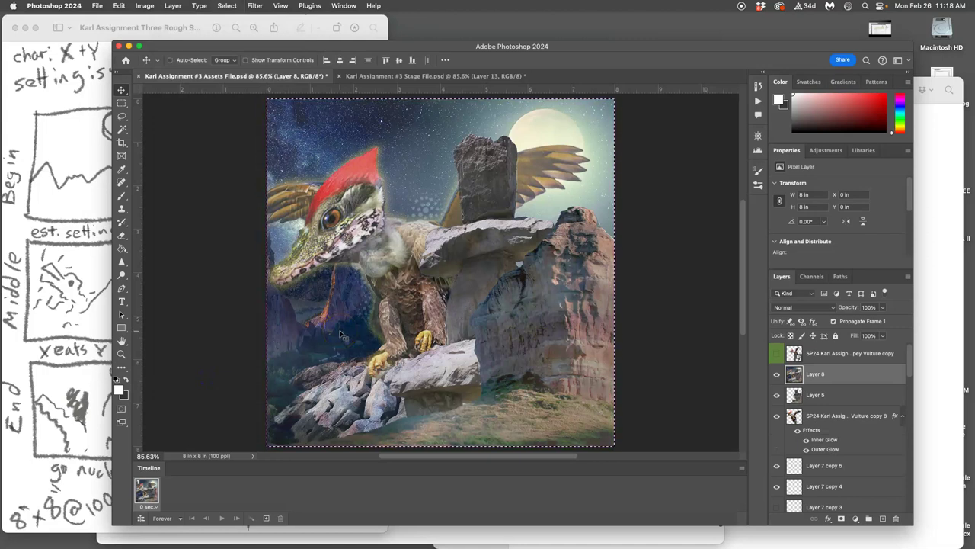
key("super+c")
- In the Stage File, toggle Layers 12 and 13 to compare the creature poses
left_click(397, 79)
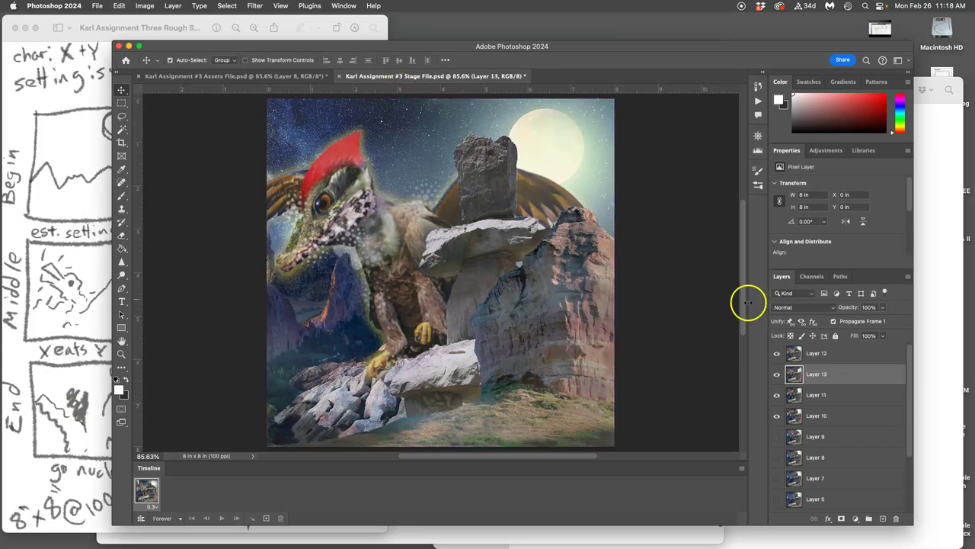
left_click(776, 353)
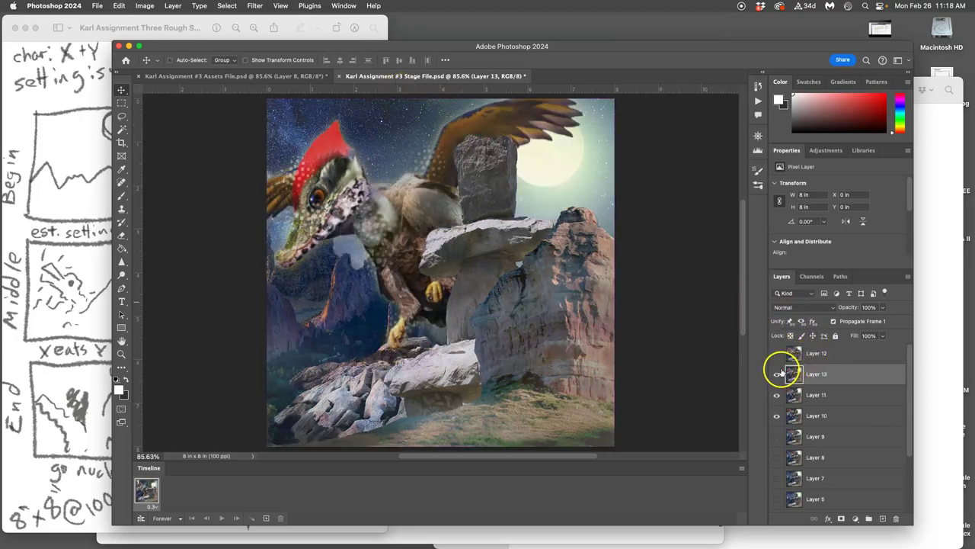
left_click(776, 352)
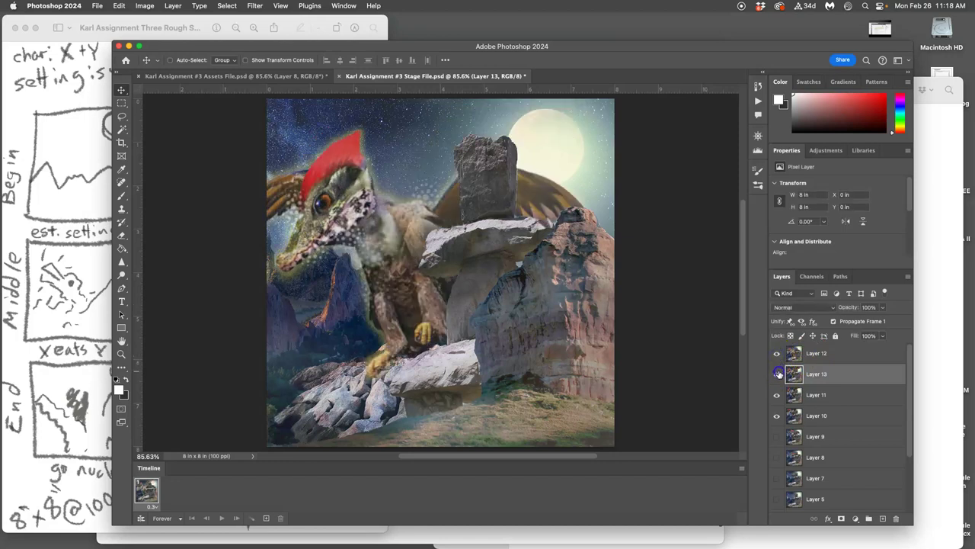
left_click(777, 354)
left_click(777, 374)
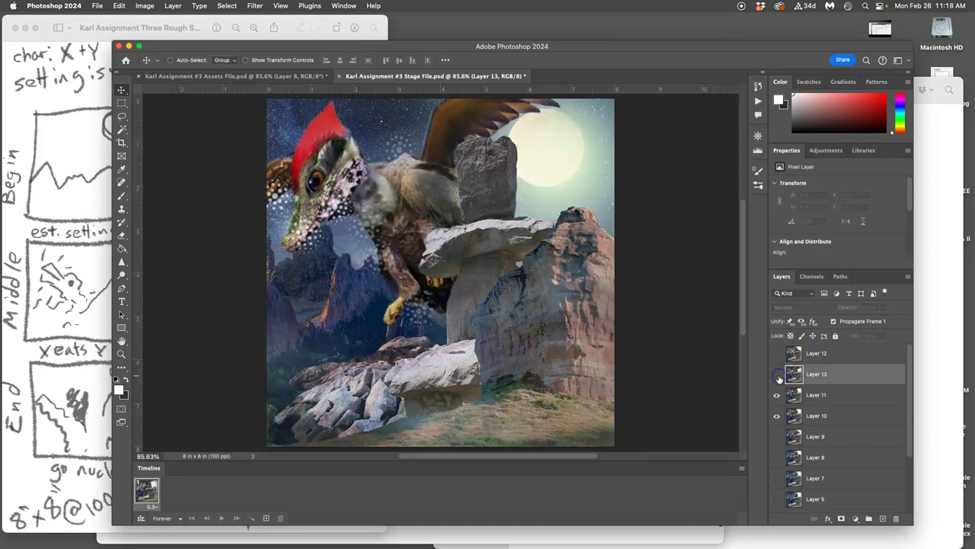
left_click(777, 395)
left_click(777, 394)
left_click(777, 374)
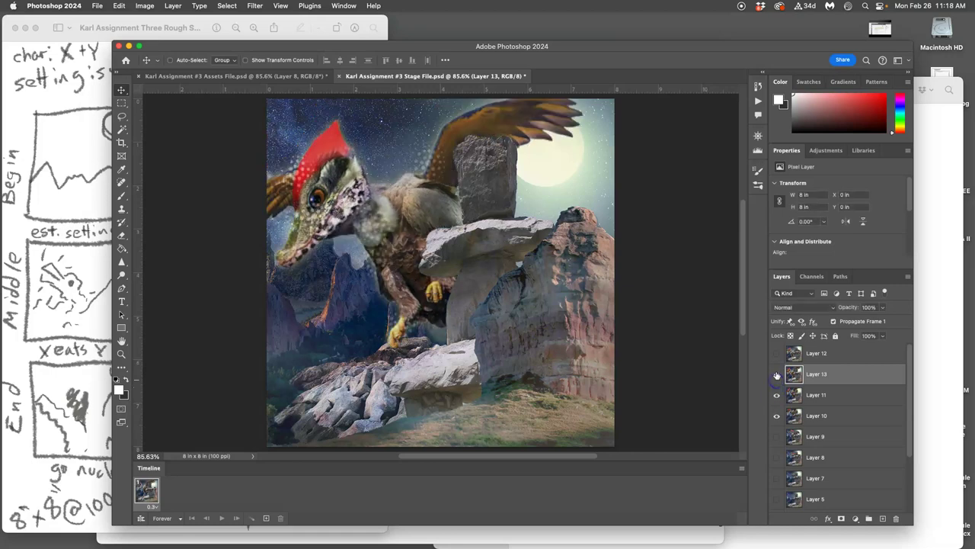
left_click(777, 353)
- Paste the merged creature above Layer 12 as Layer 14 and save the Stage File
left_click(814, 353)
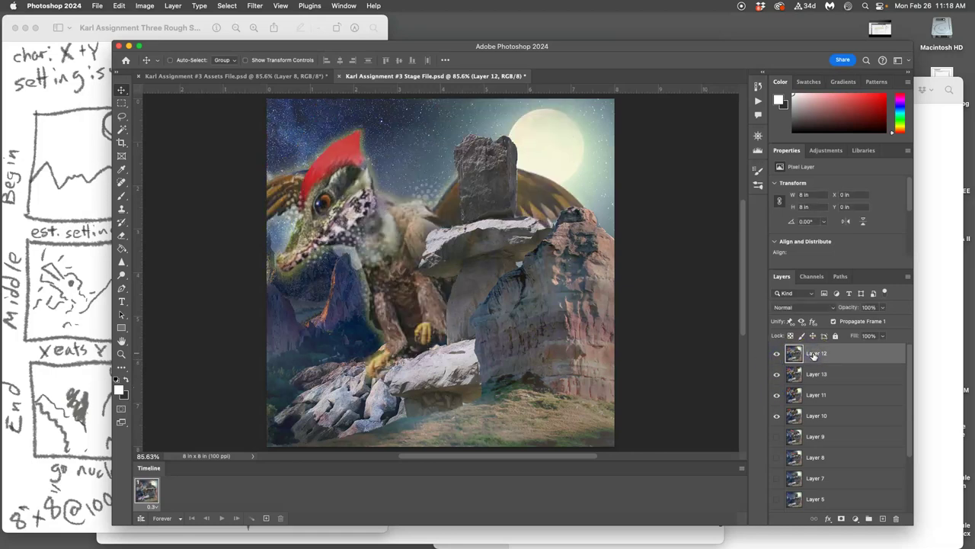
key("super+v")
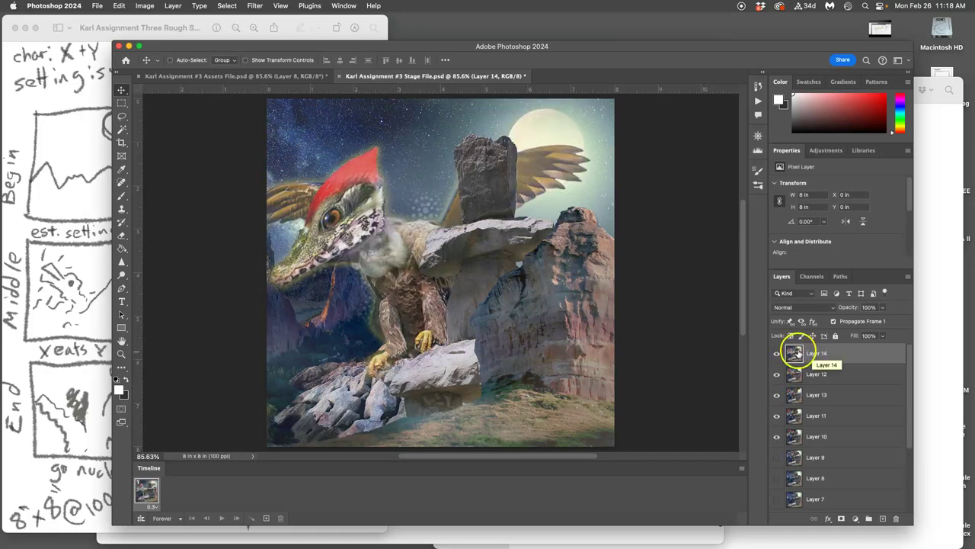
left_click(778, 354)
left_click(777, 354)
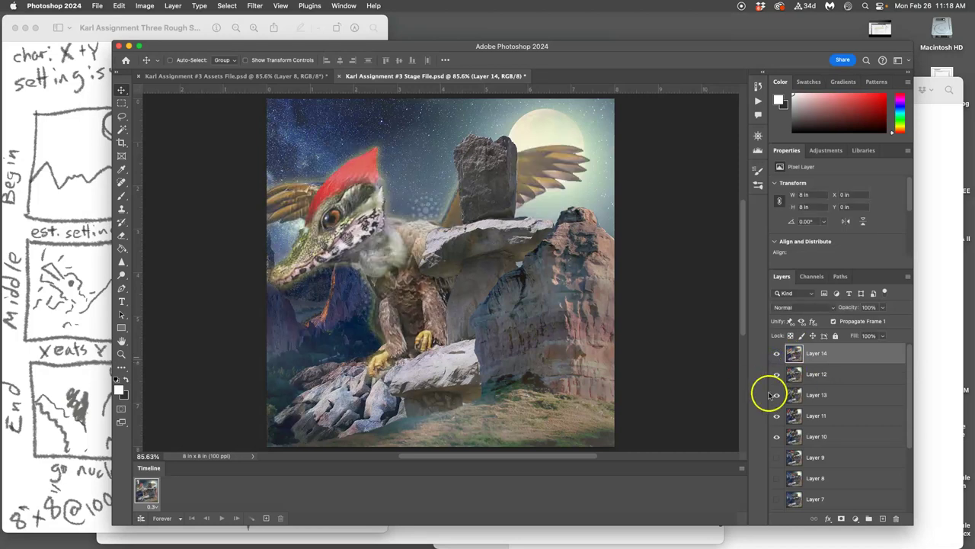
key("super+s")
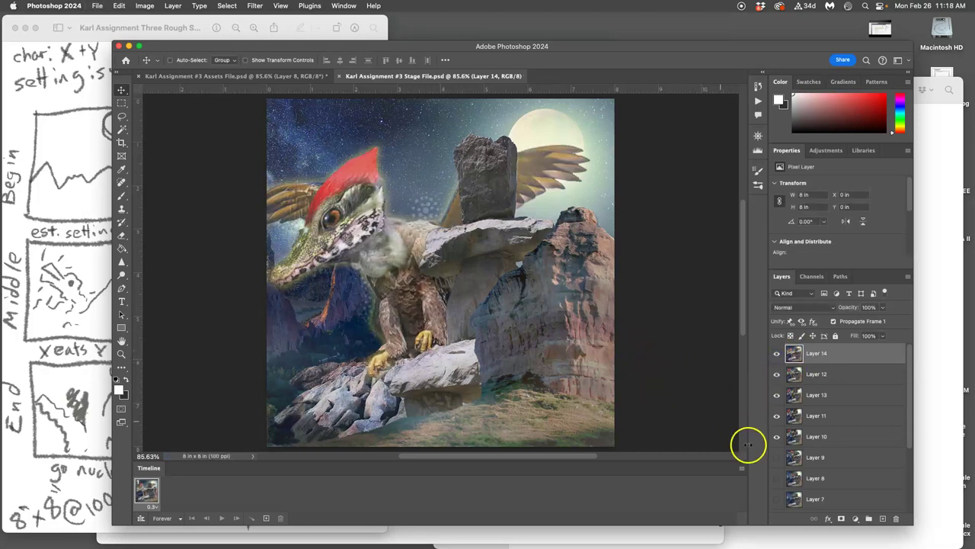
- Make frames from layers, set all frame delays to 0.3 seconds, and play through to frame 13
left_click(742, 468)
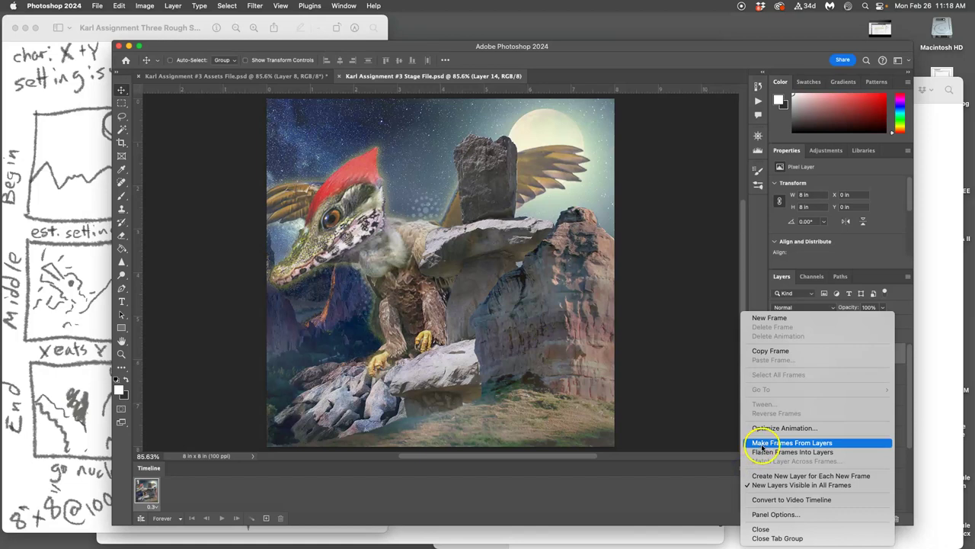
left_click(762, 443)
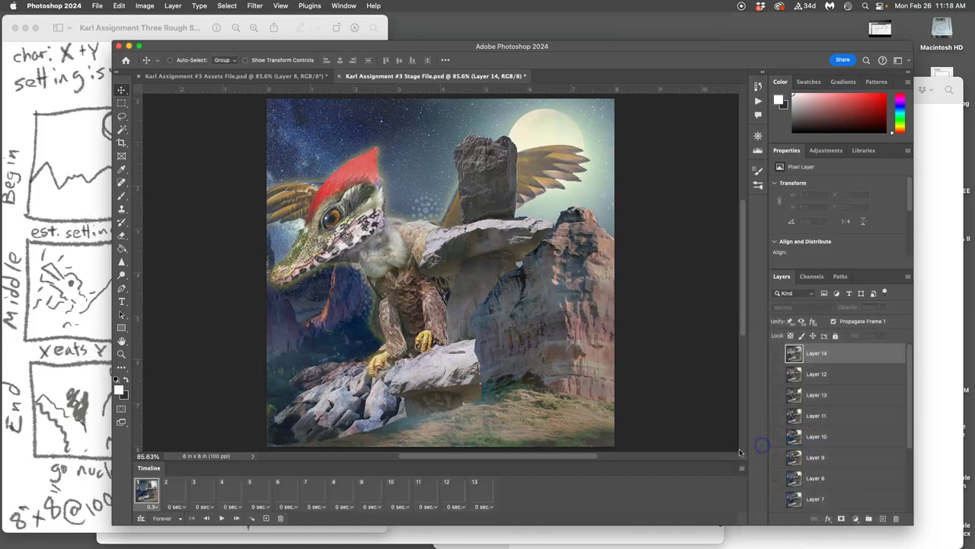
left_click(485, 495, "shift")
left_click(483, 507)
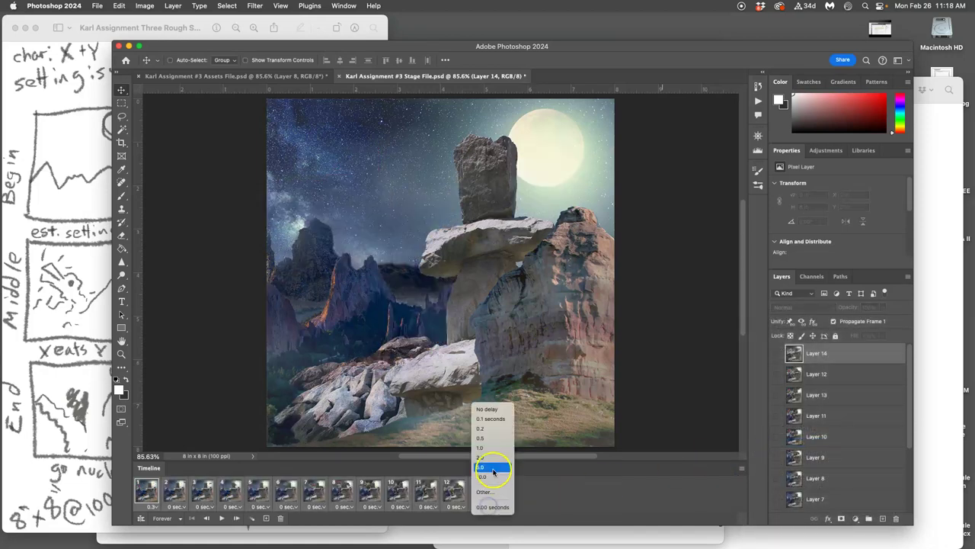
left_click(484, 491)
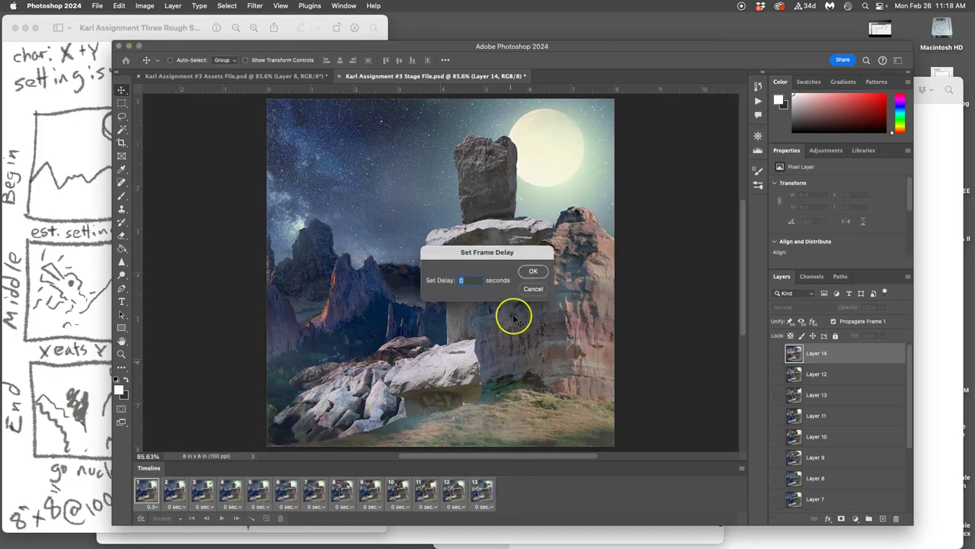
left_click(532, 271)
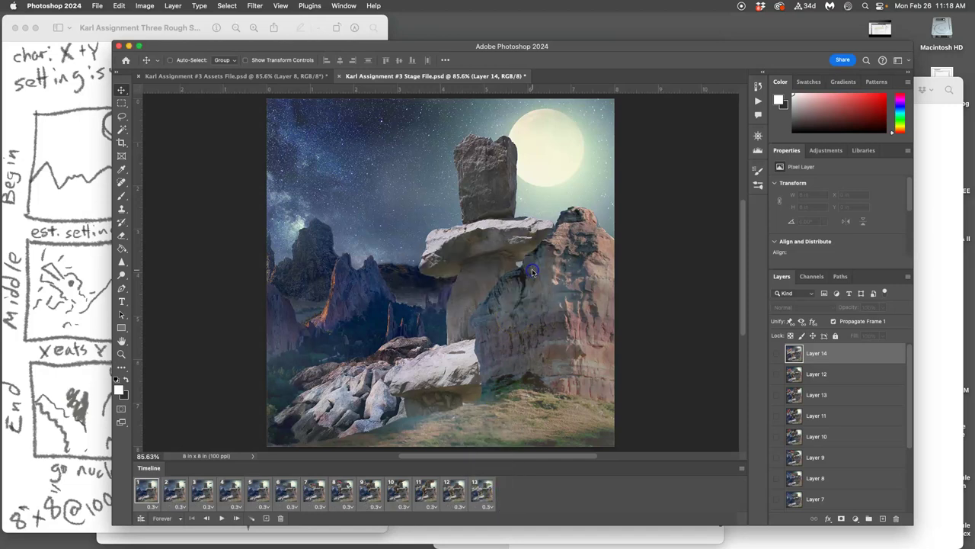
left_click(220, 519)
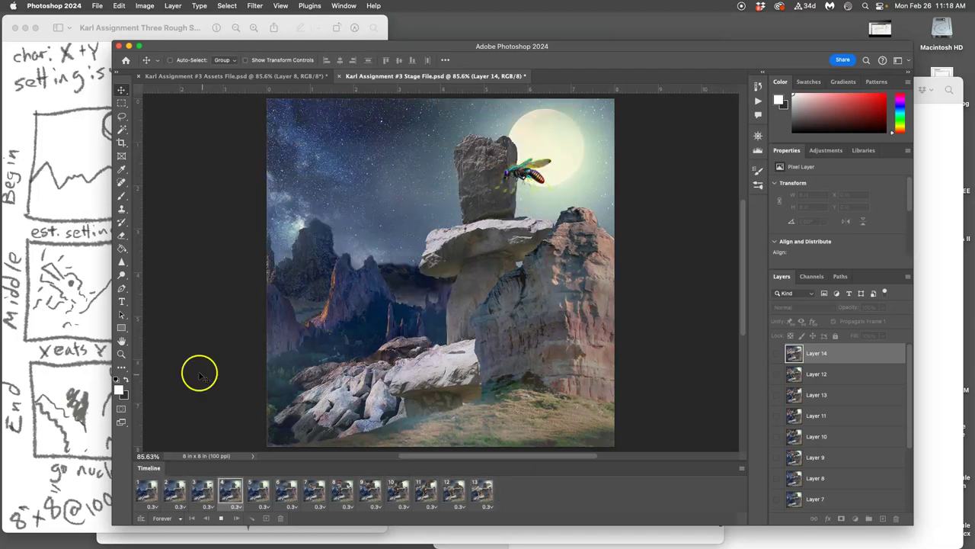
left_click(482, 493)
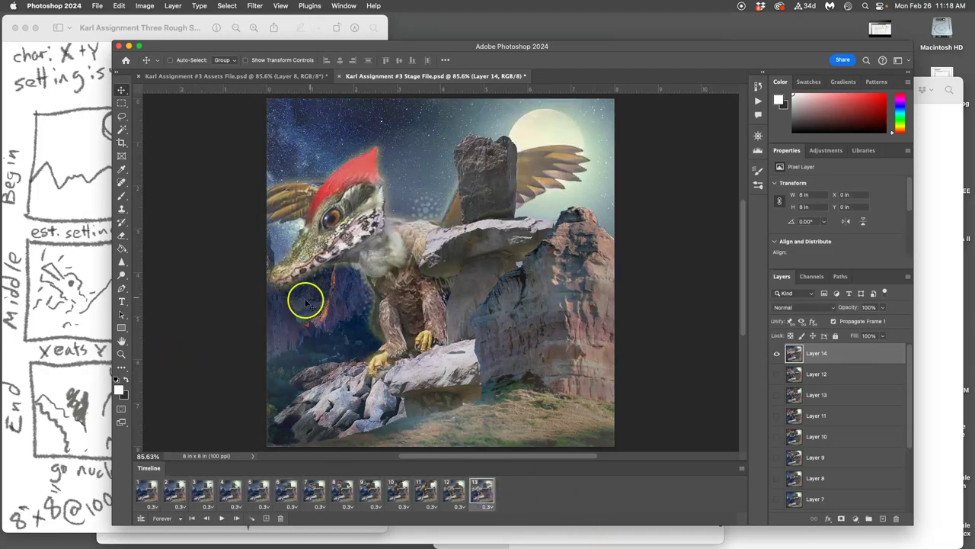
- In the Stage file, delete Layer 14, trim the timeline to one frame, and show Layer 12
left_click(296, 77)
left_click(435, 76)
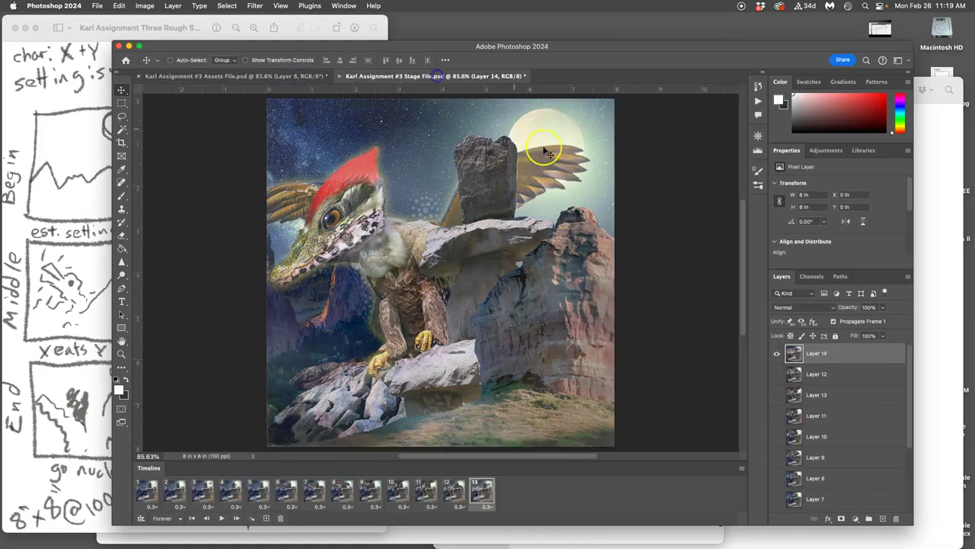
key("Delete")
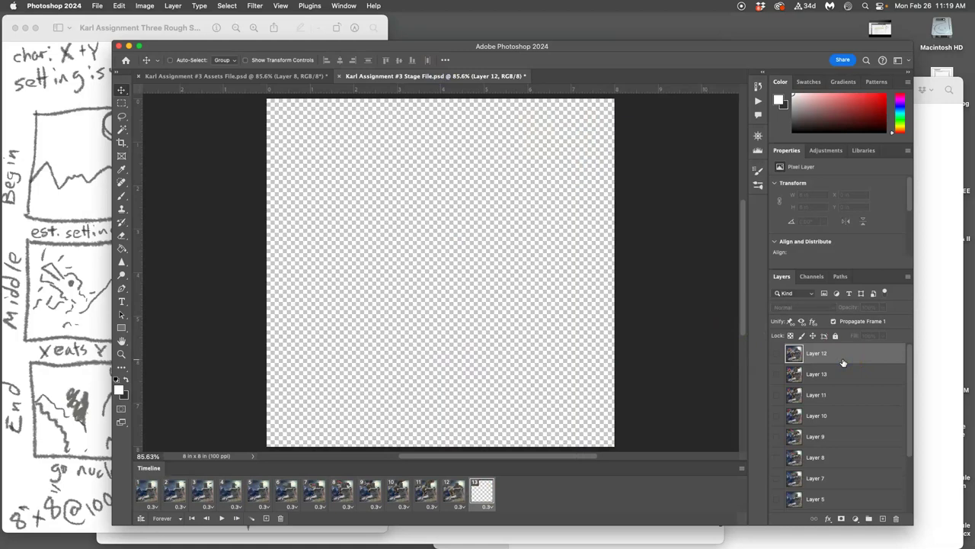
key("ctrl+z")
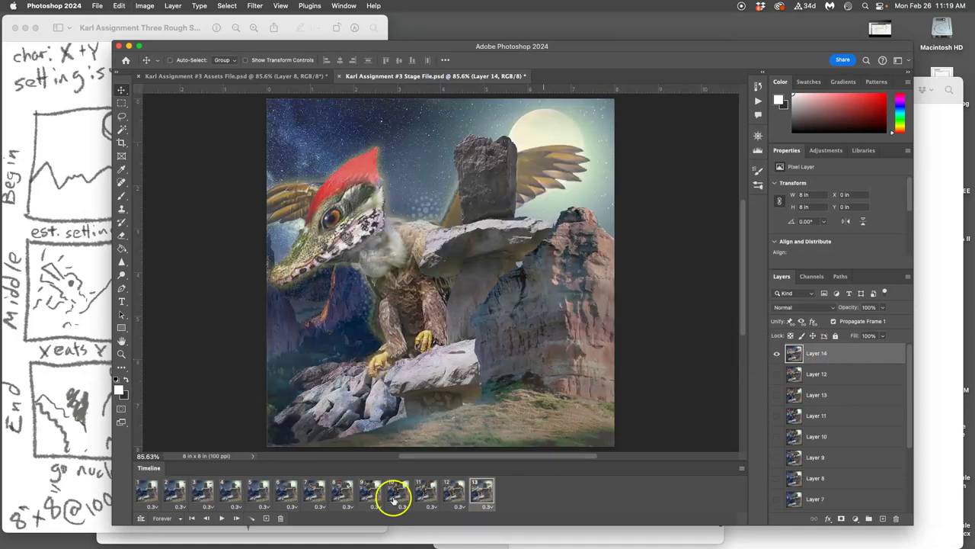
left_click(282, 519)
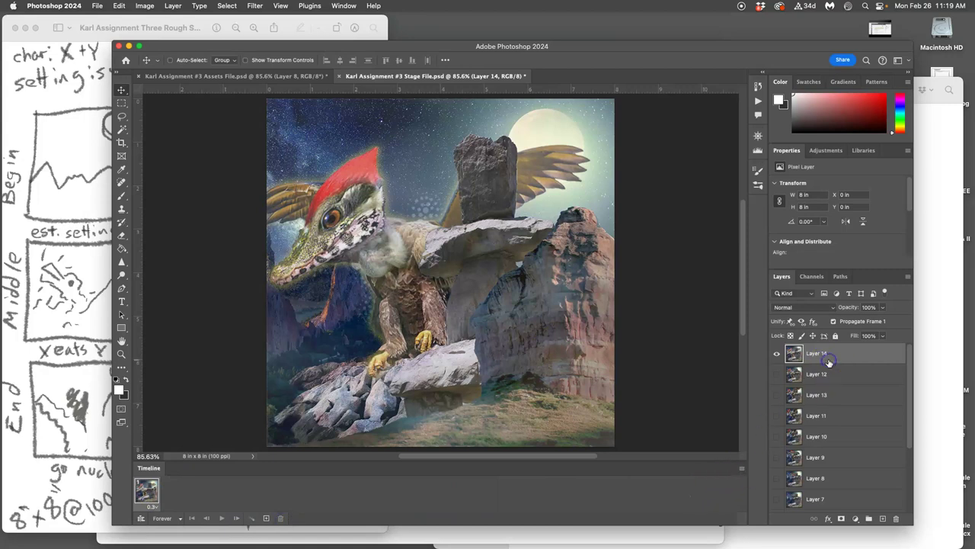
key("Delete")
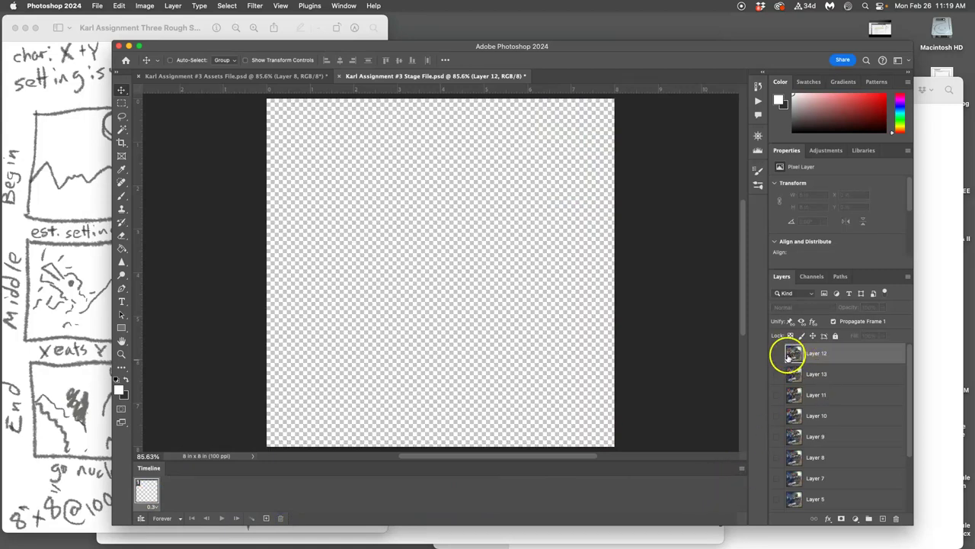
left_click(776, 355)
- In the Assets file, clear the selection and delete the merged Layer 8
left_click(305, 76)
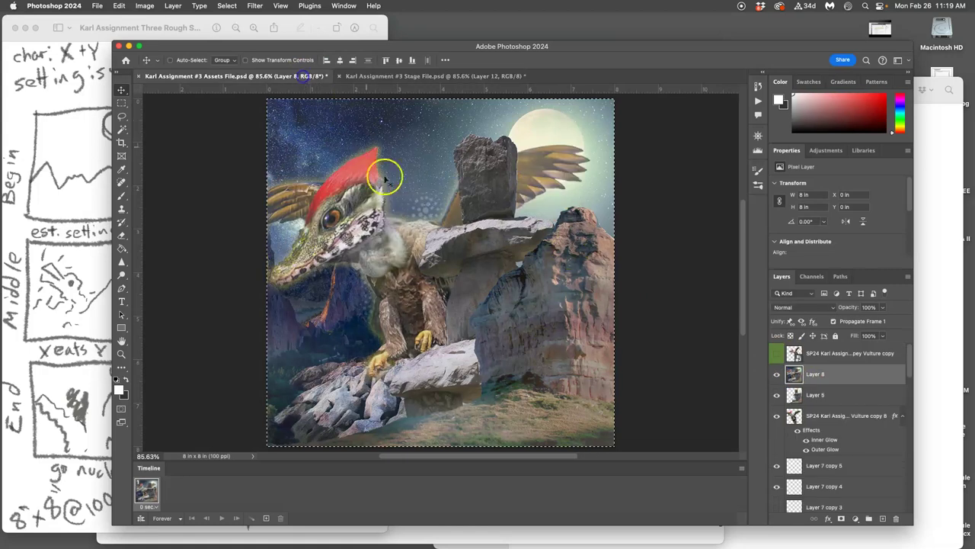
left_click(778, 375)
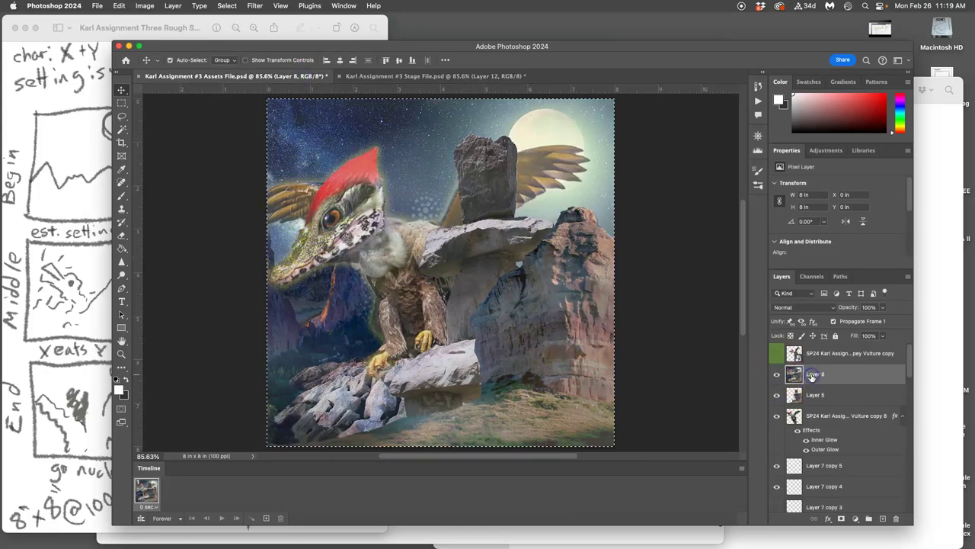
key("super+d")
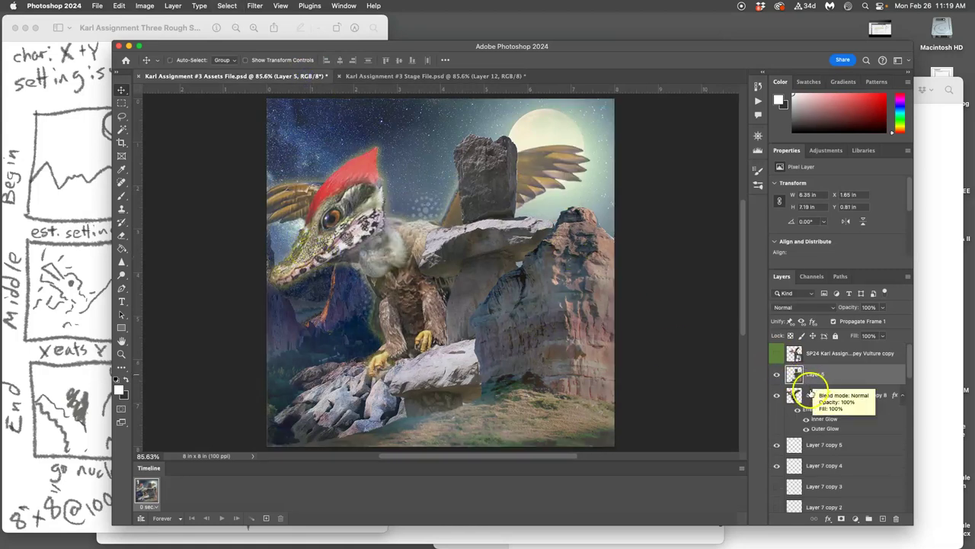
key("Delete")
left_click(809, 394)
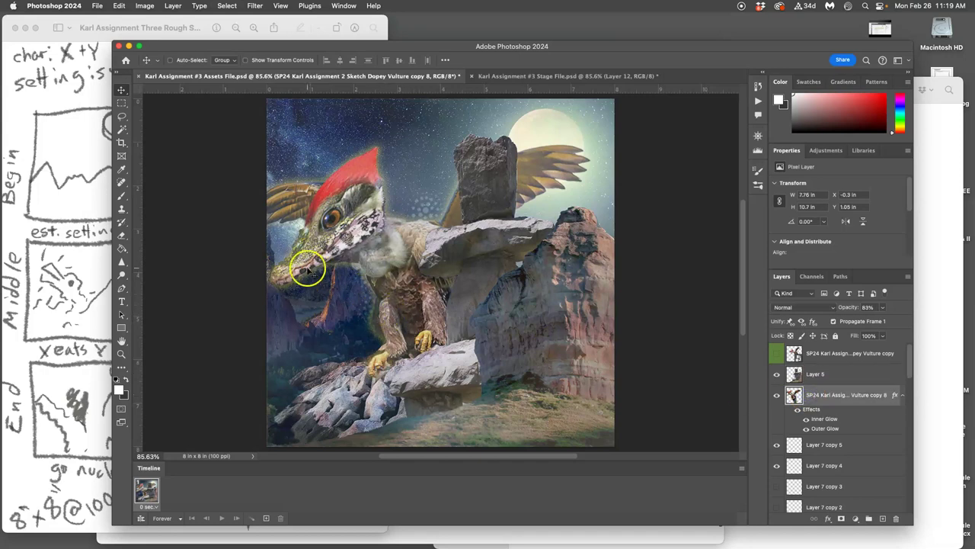
- Puppet-warp vulture copy 8 by pinning the jaw and lower claw so the claws grip the rock
left_click(119, 6)
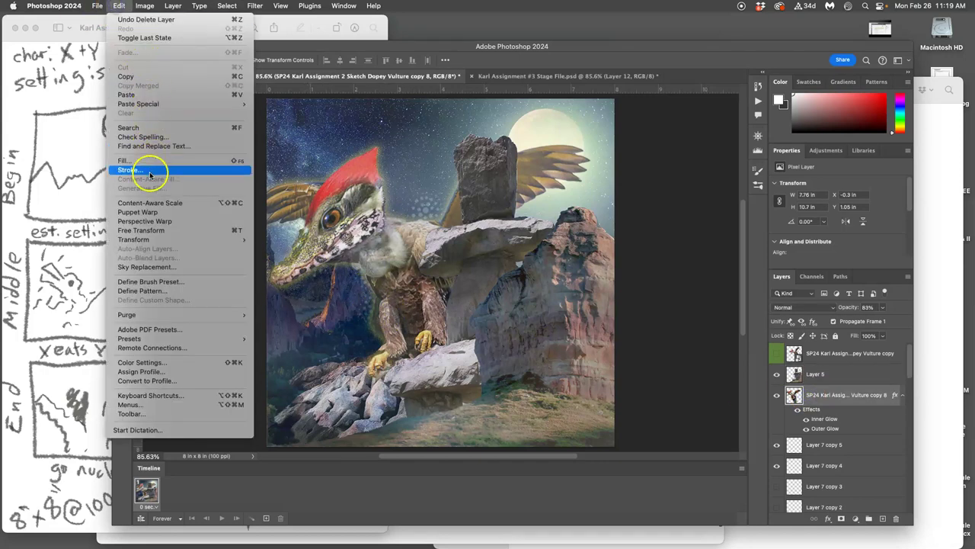
left_click(143, 213)
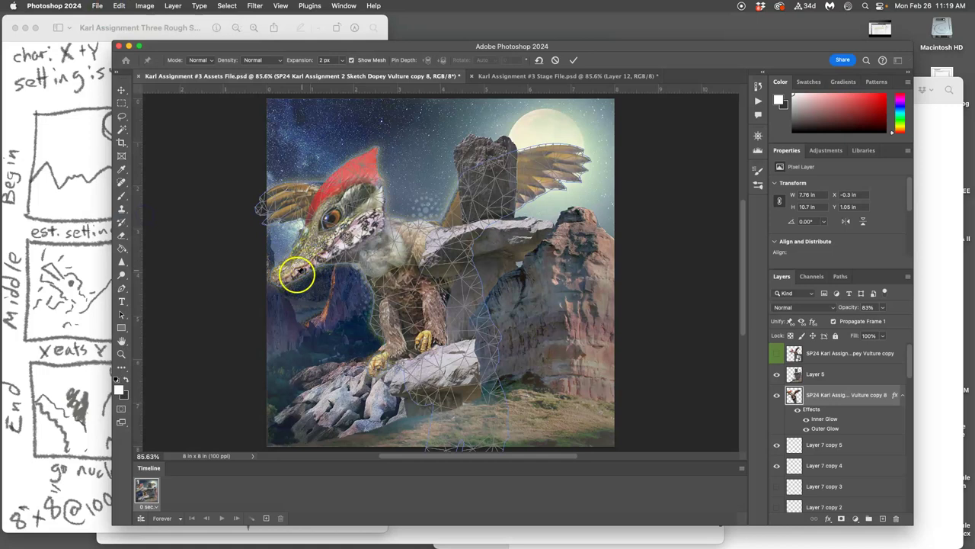
left_click(275, 281)
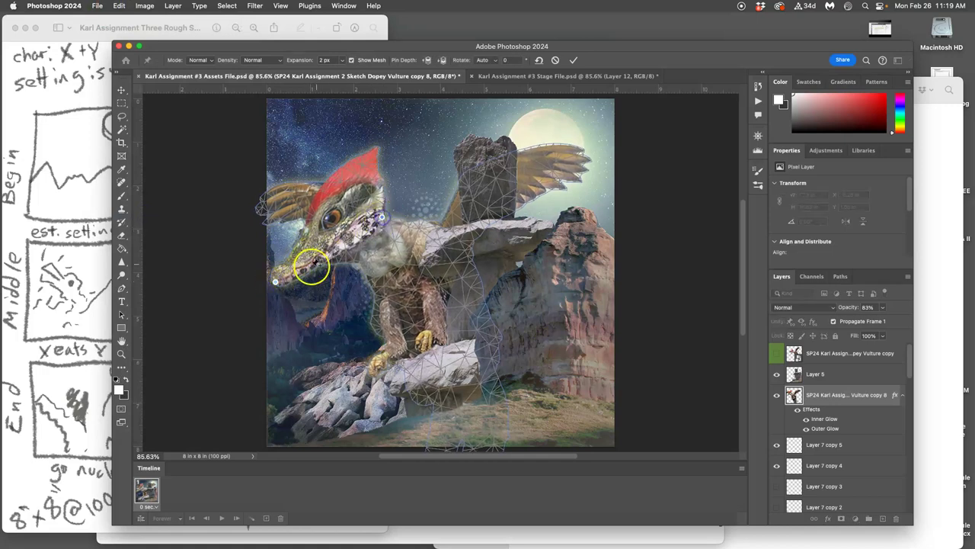
left_click_drag(275, 281, 285, 278)
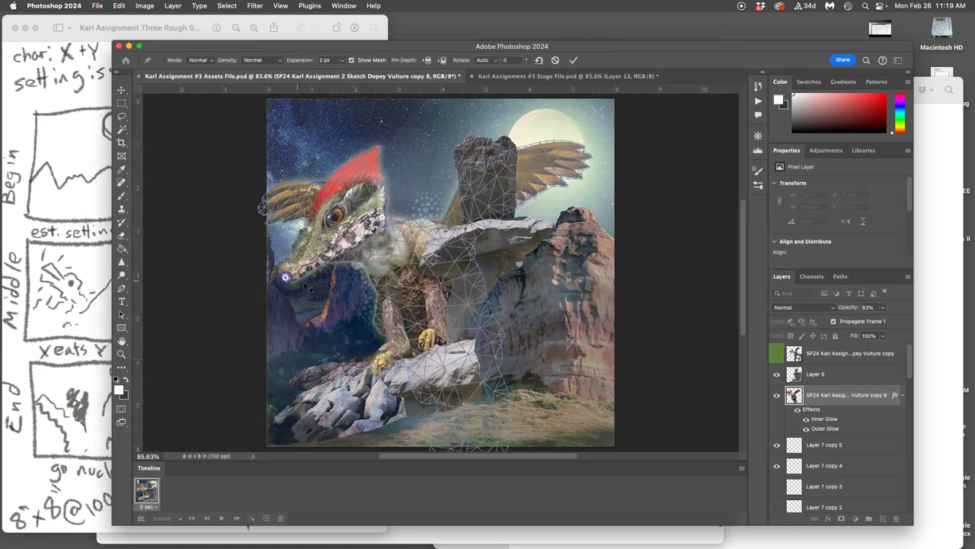
left_click_drag(416, 336, 378, 371)
left_click_drag(426, 347, 430, 349)
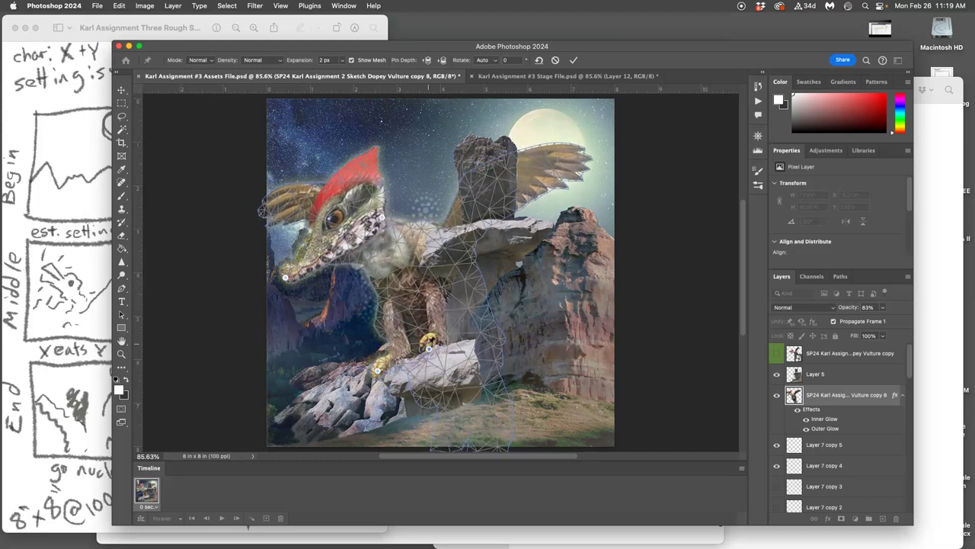
left_click(429, 347)
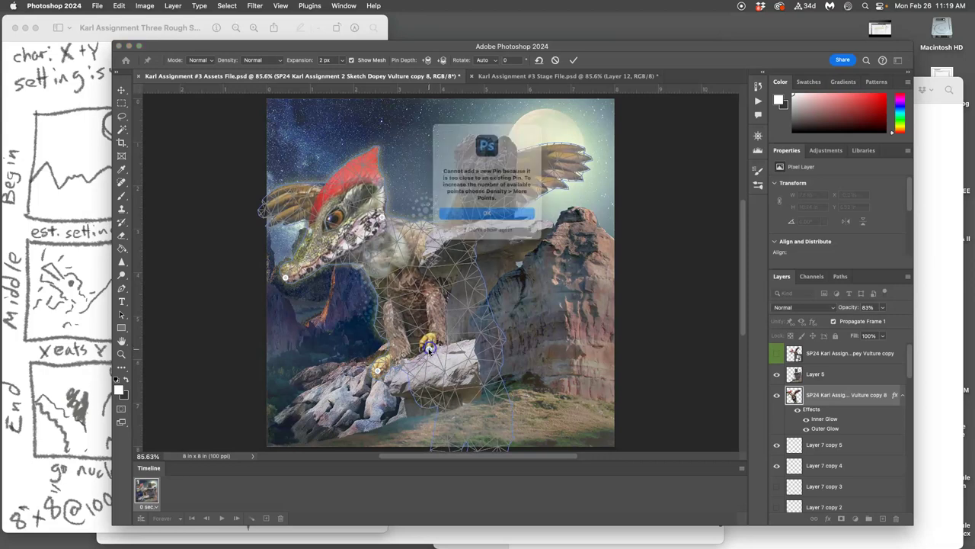
left_click(480, 217)
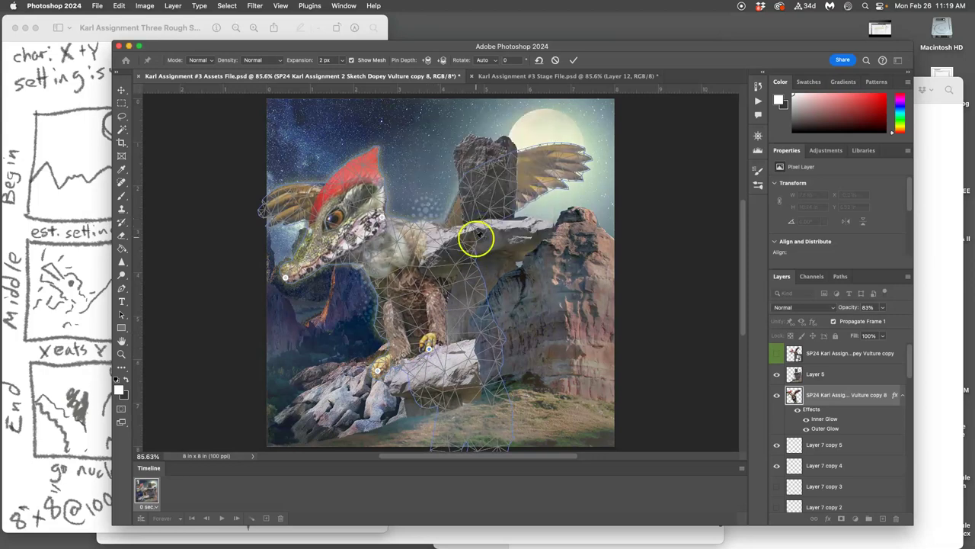
key("Return")
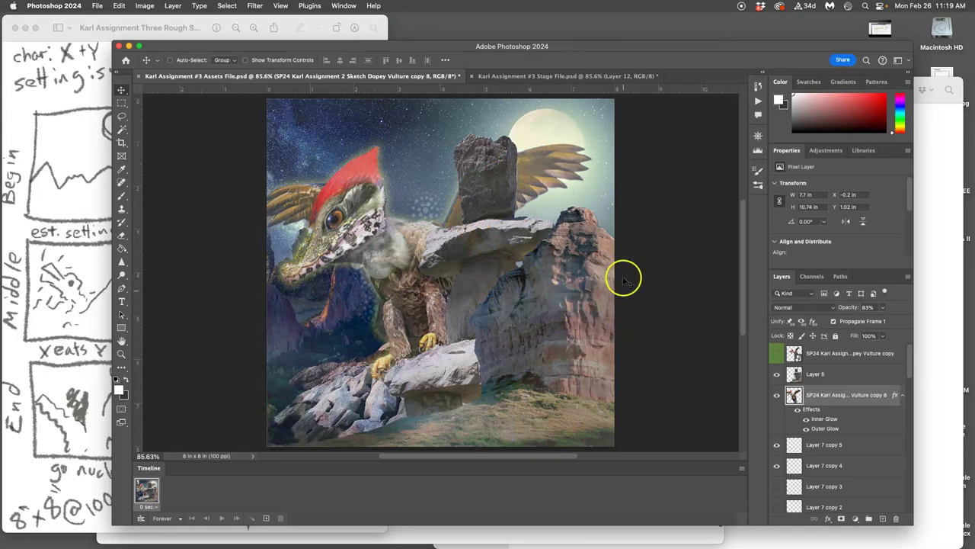
- From Layer 5, stamp all visible layers into a new merged Layer 8
left_click(812, 373)
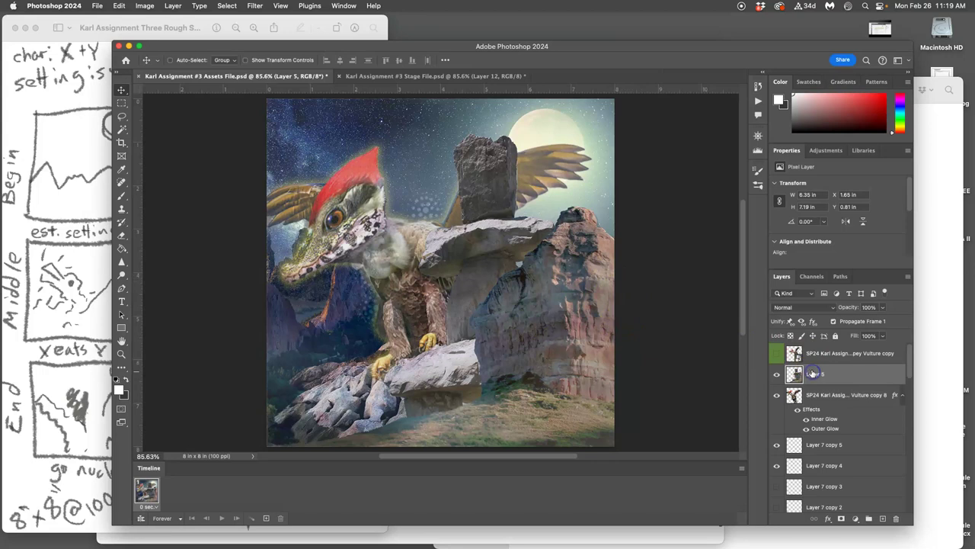
left_click(173, 6)
left_click(211, 381, "alt")
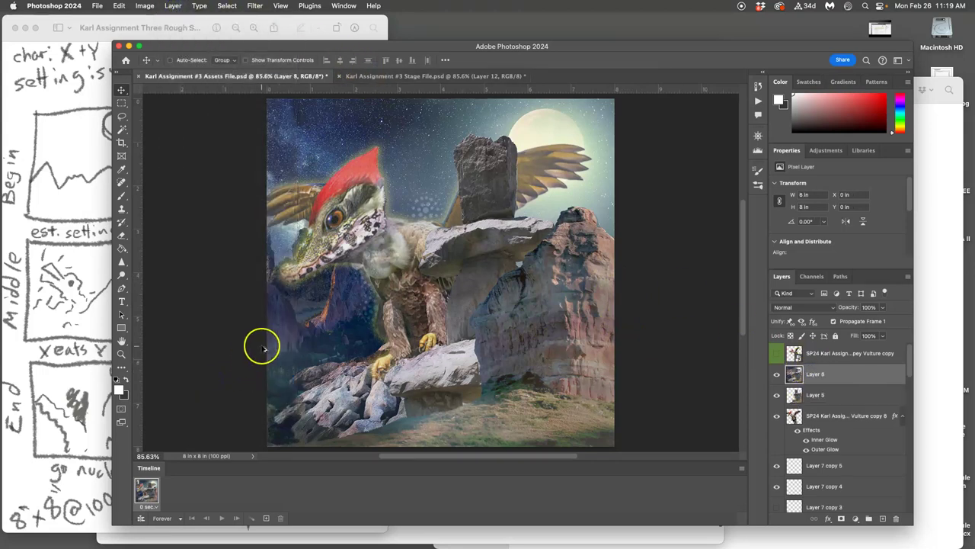
- Paste the creature composite into the Stage file as Layer 14 and compare its visibility
left_click(394, 77)
key("super+v")
left_click(284, 80)
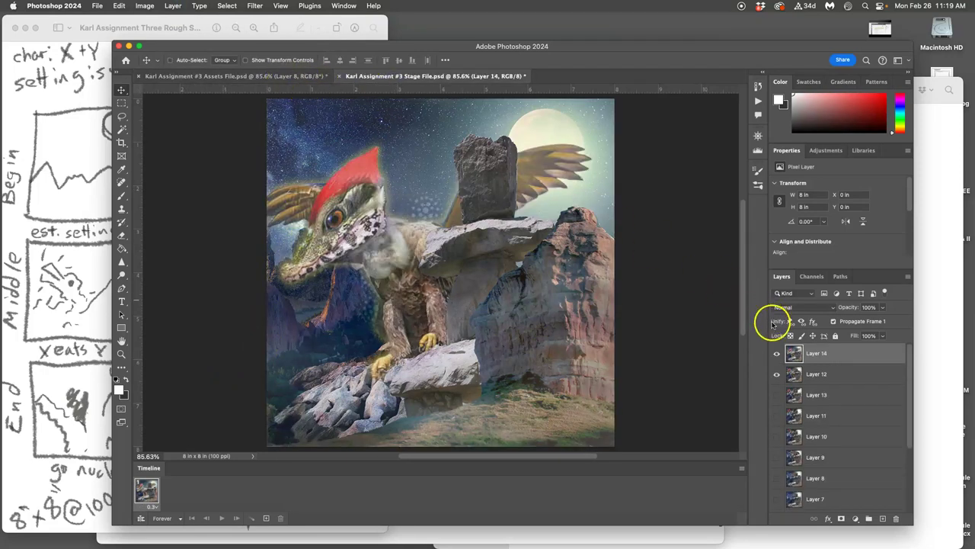
left_click(776, 352)
left_click(776, 353)
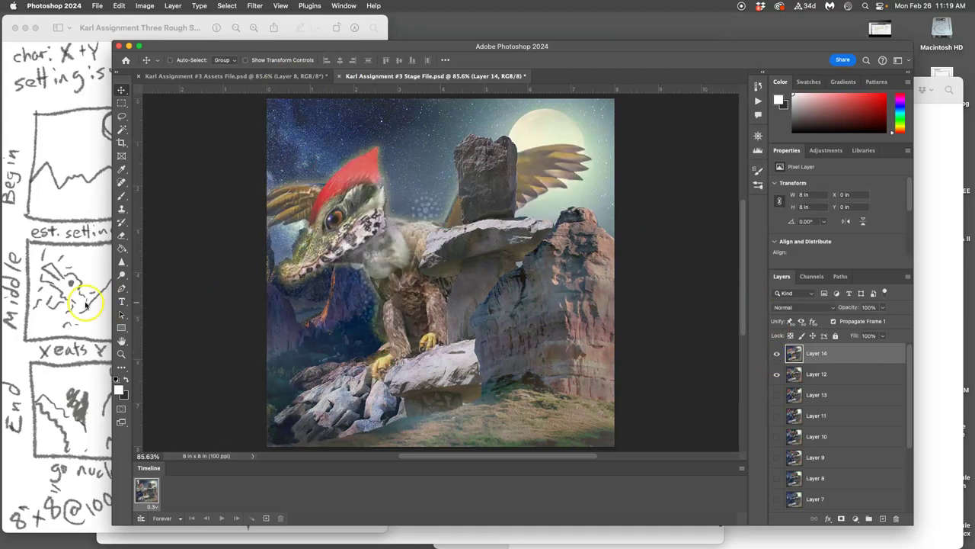
- Check the storyboard sketches, save the Stage file, and return to the Assets file
left_click(85, 305)
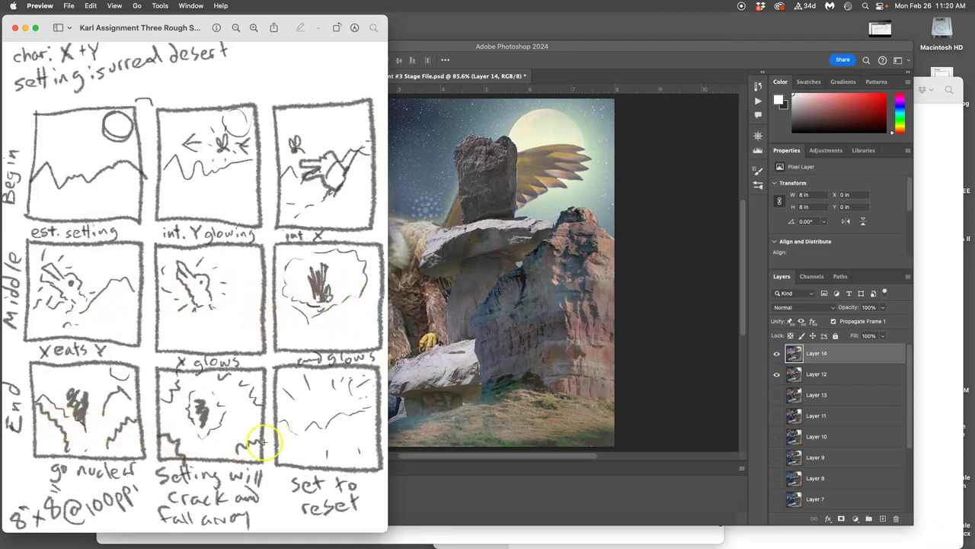
left_click(482, 347)
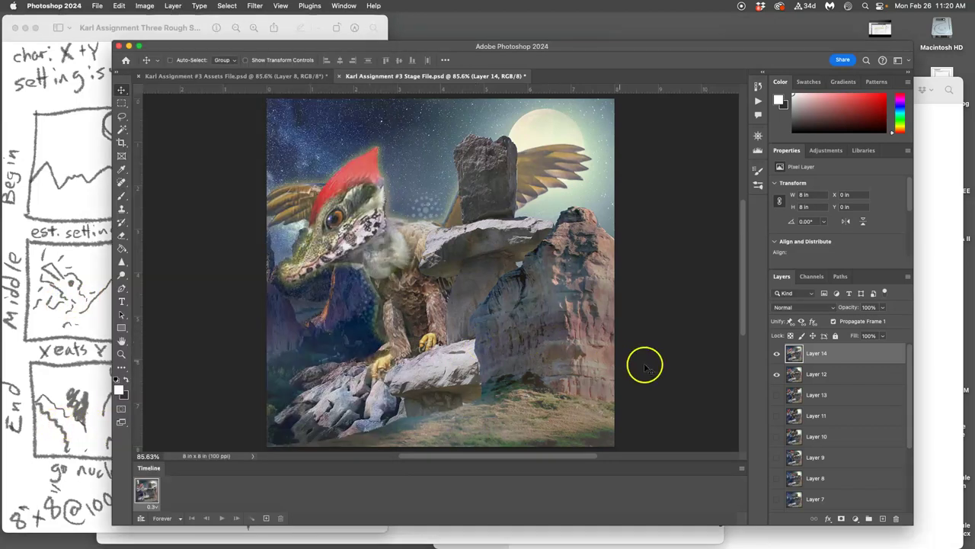
key("super+s")
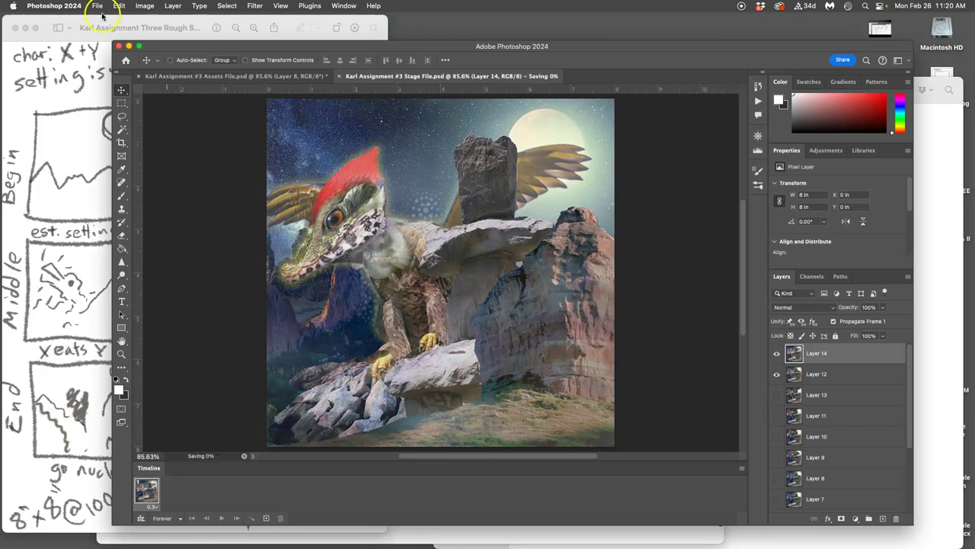
left_click(251, 76)
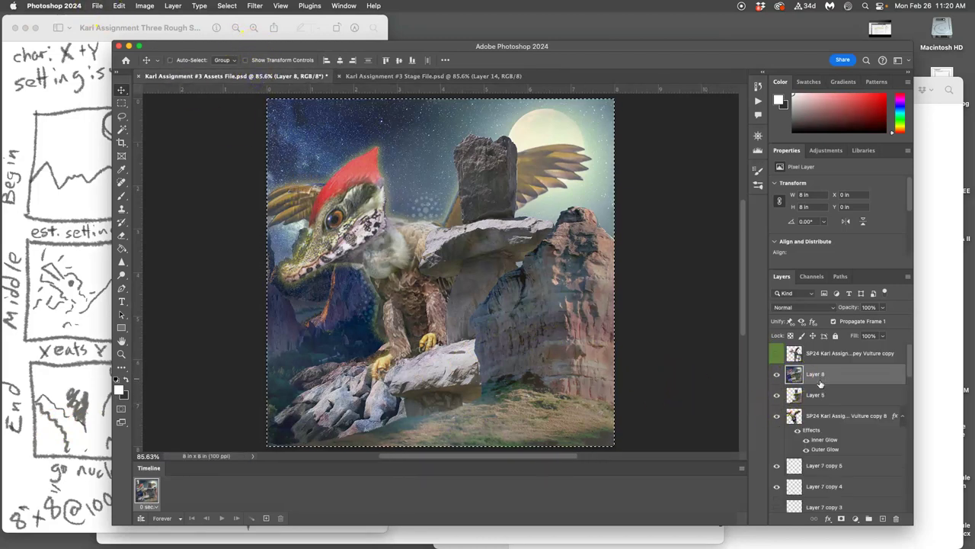
- Label Vulture copy 8 orange, delete merged Layer 8, and reselect Vulture copy 8
right_click(779, 415)
left_click(809, 442)
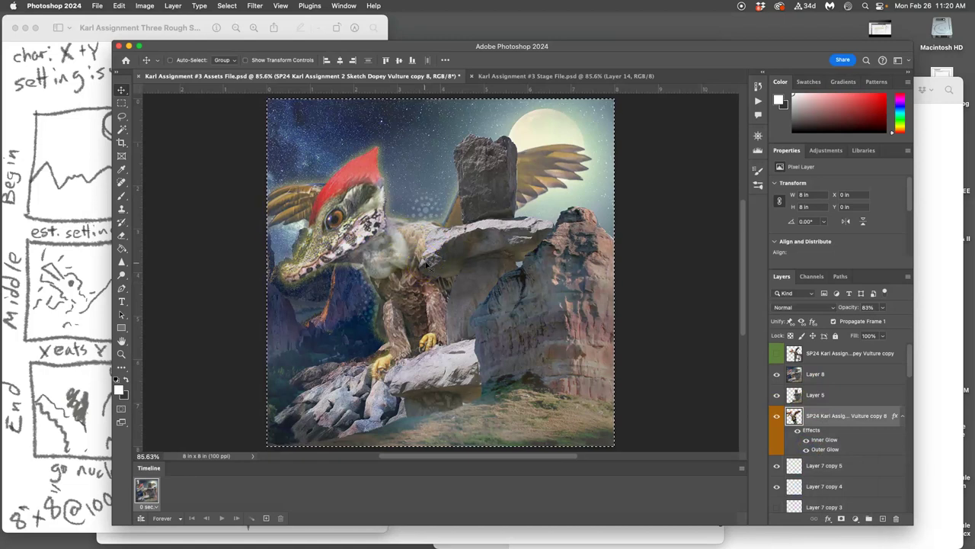
left_click(815, 376)
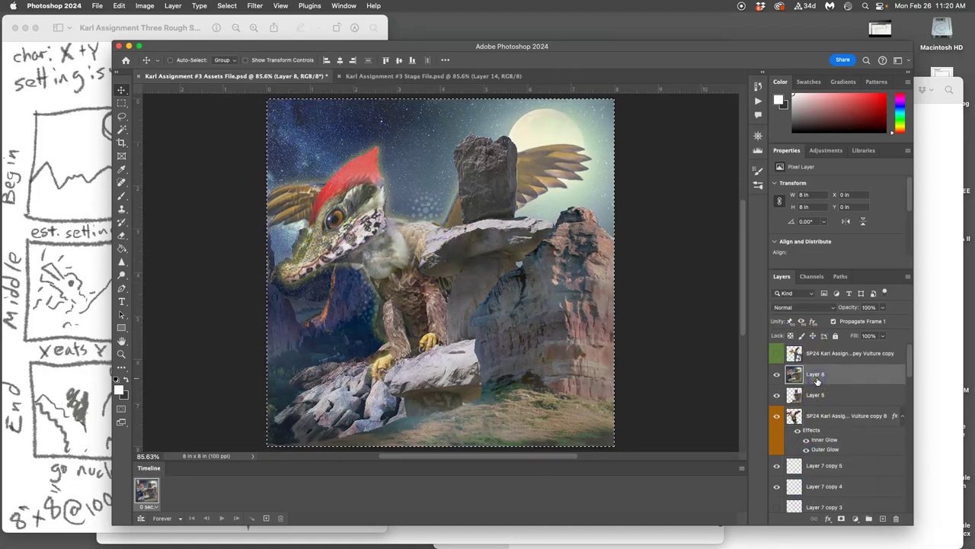
key("super+d")
key("Delete")
left_click(823, 383)
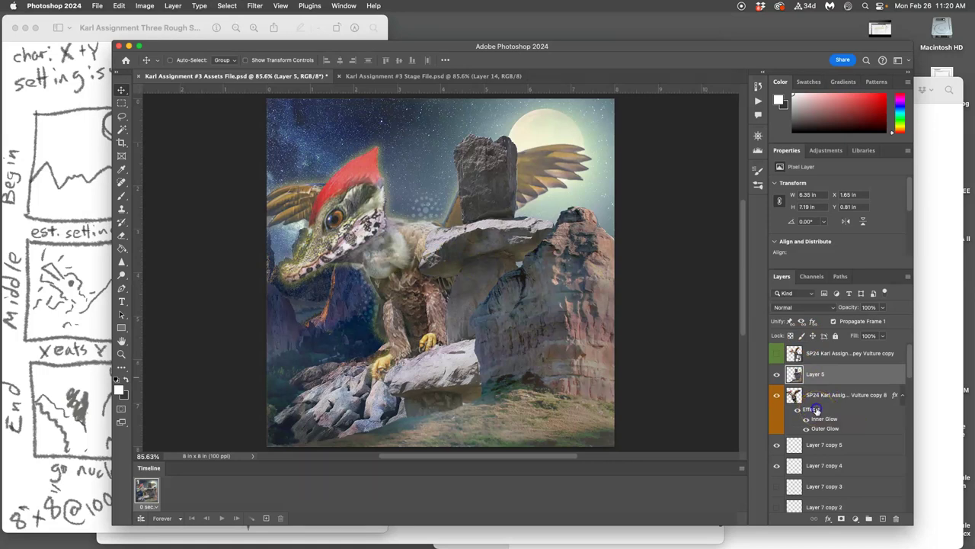
left_click(816, 410)
- Raise Vulture copy 8's glow opacity to about 58% in its layer style
double_click(816, 410)
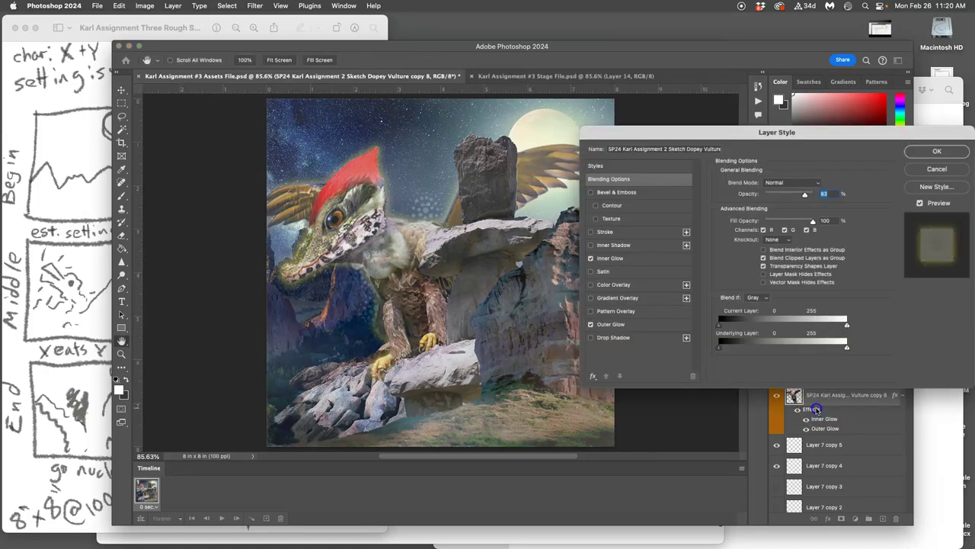
left_click(613, 260)
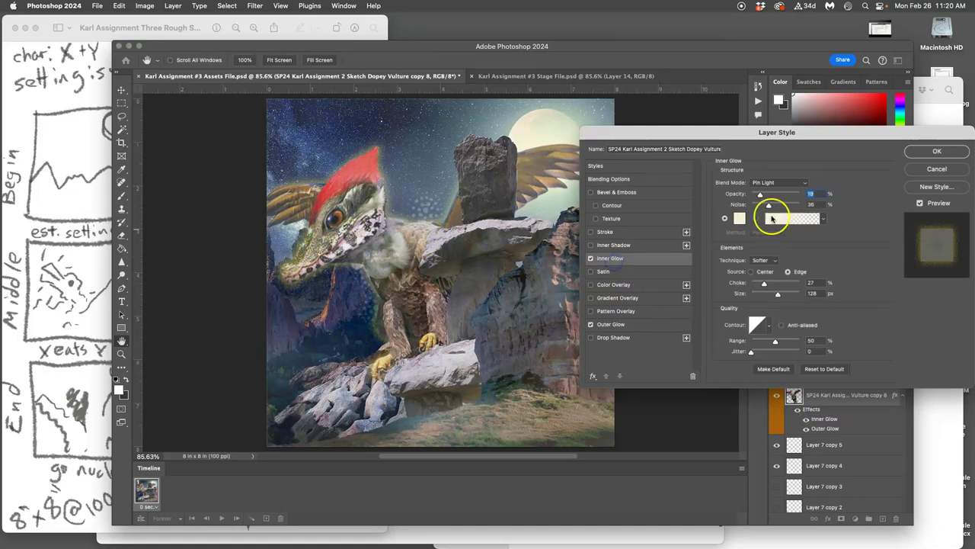
left_click_drag(761, 195, 772, 196)
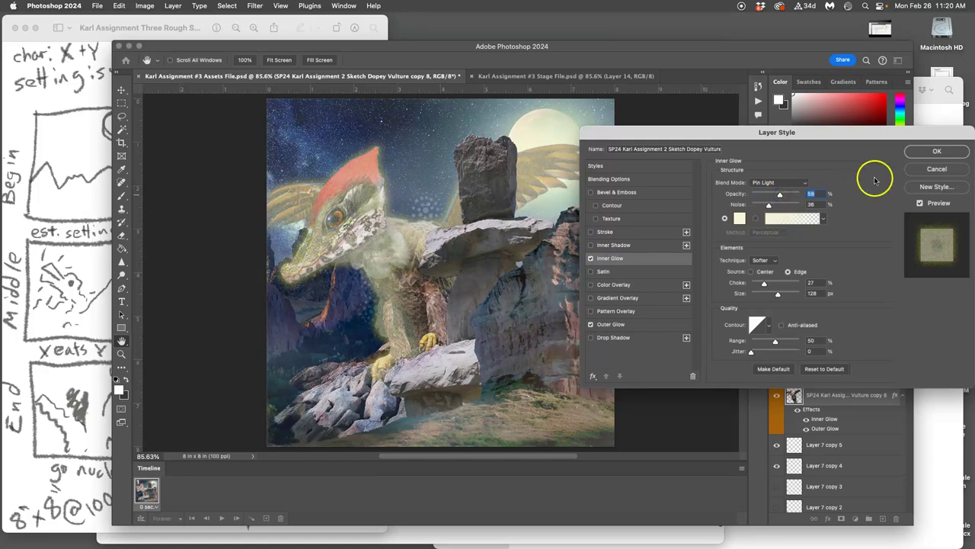
left_click(629, 324)
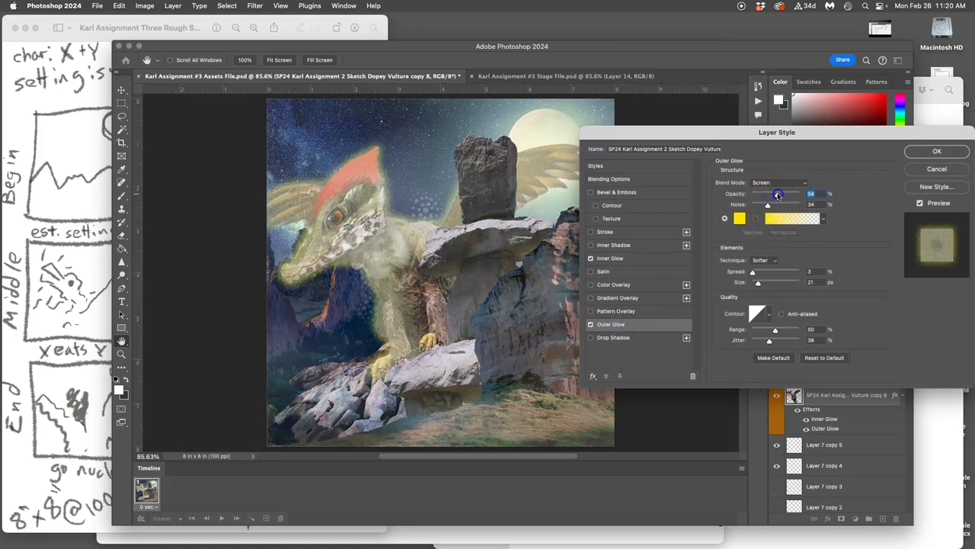
left_click(929, 153)
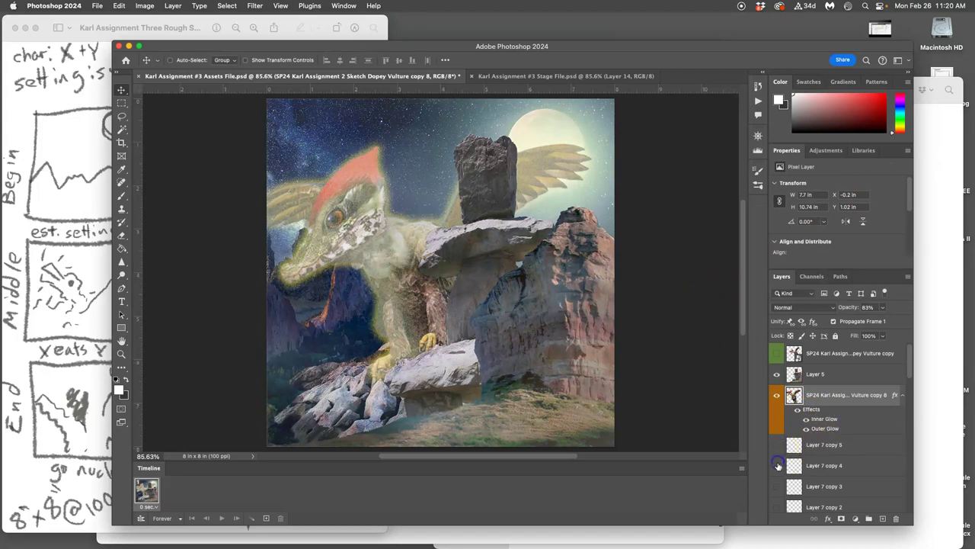
left_click(776, 485)
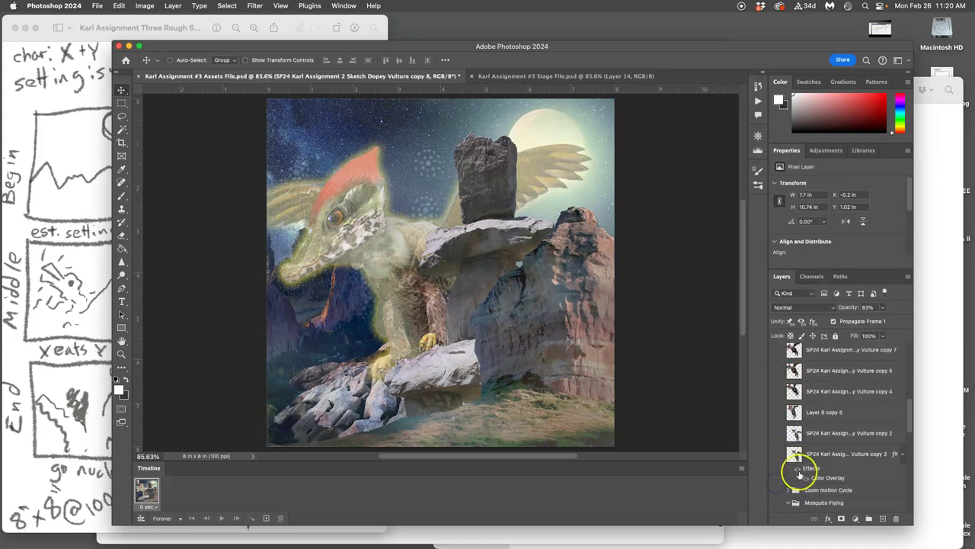
left_click(776, 465)
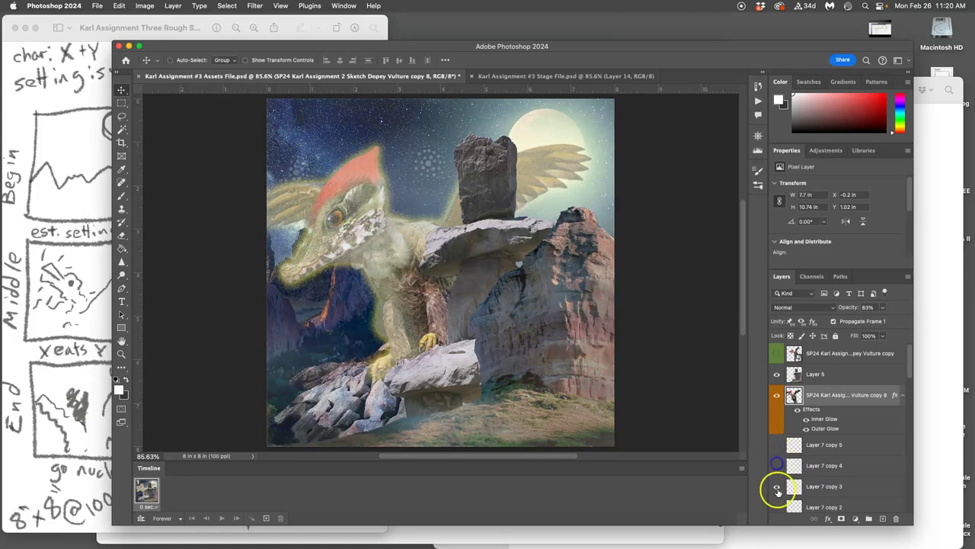
left_click(560, 76)
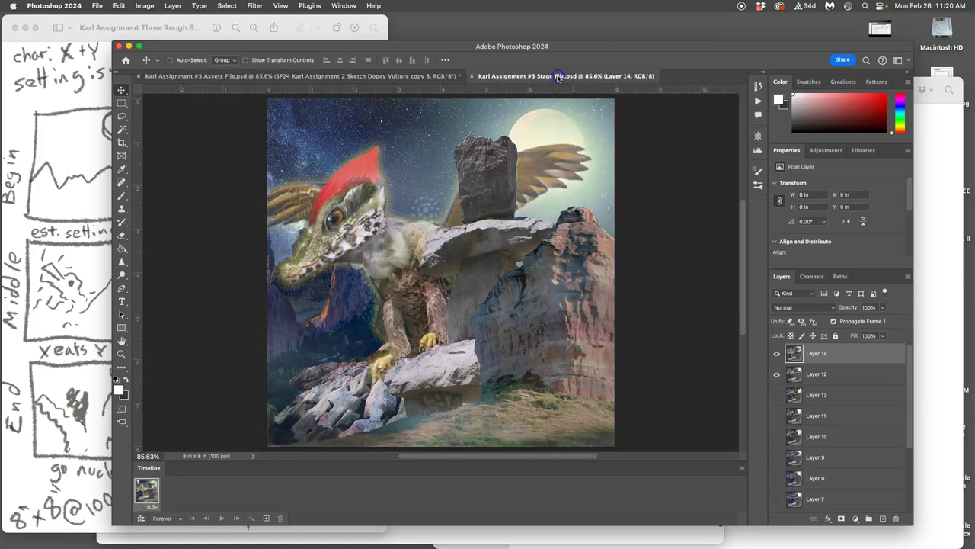
left_click(400, 80)
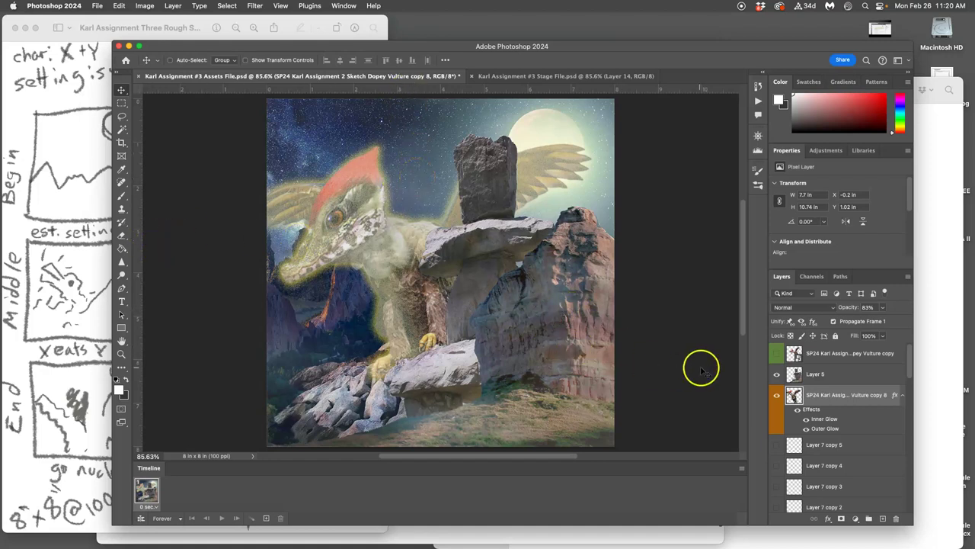
scroll(834, 405, "down", 5)
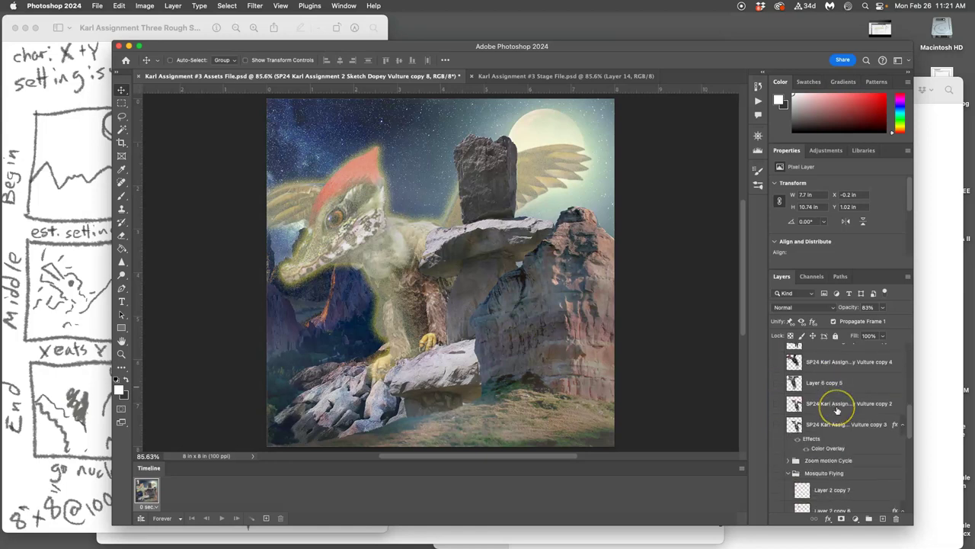
scroll(837, 410, "down", 4)
- Duplicate the fog-240075 layer and enable Inner Glow on the copy
left_click(824, 502)
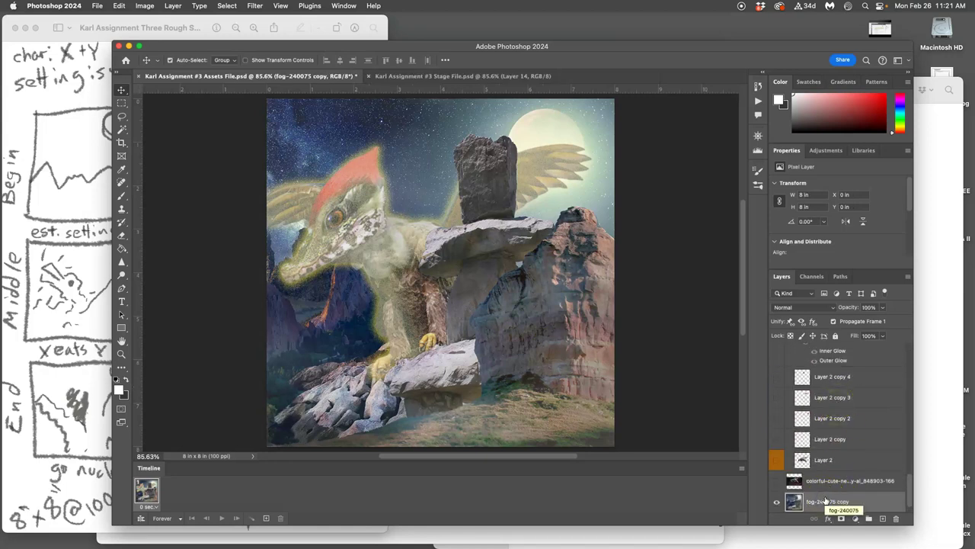
left_click_drag(825, 502, 882, 518)
double_click(872, 481)
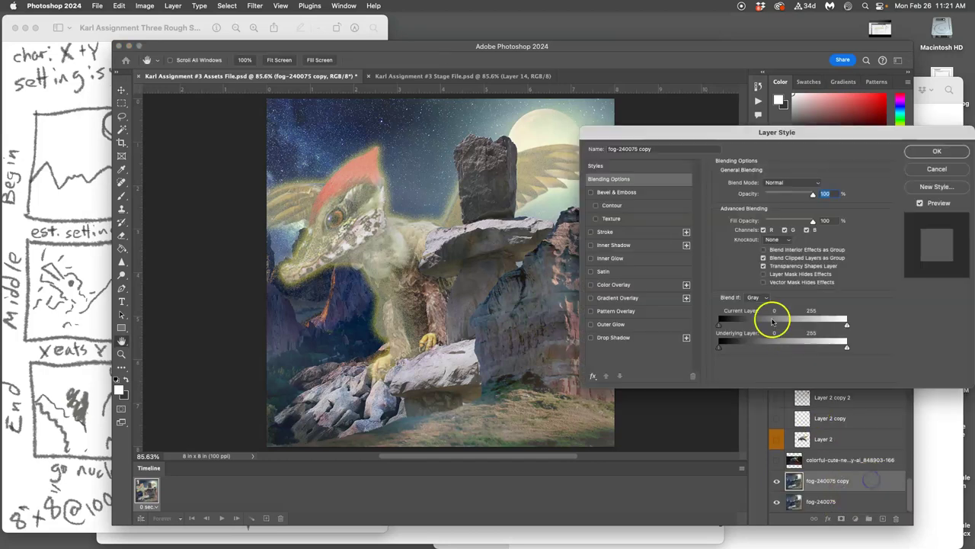
left_click(591, 259)
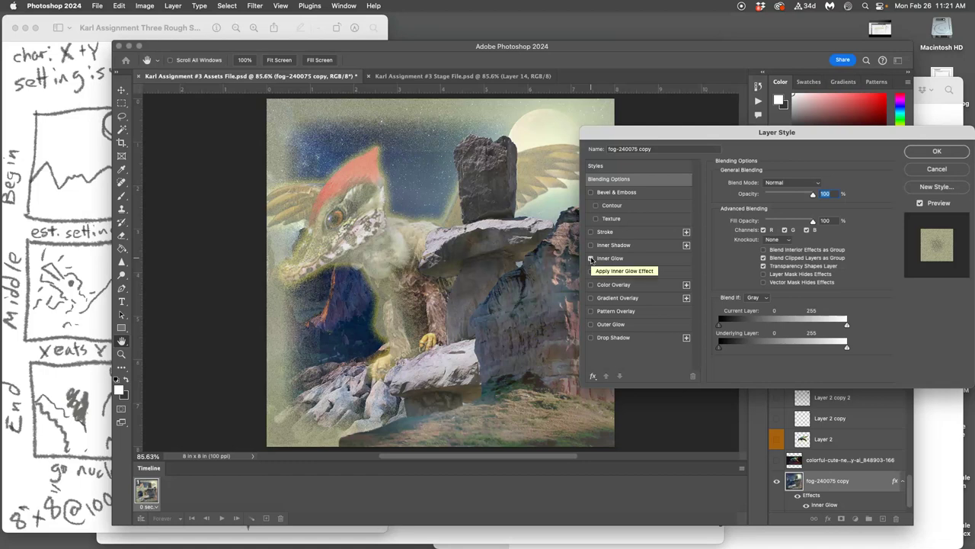
left_click(618, 259)
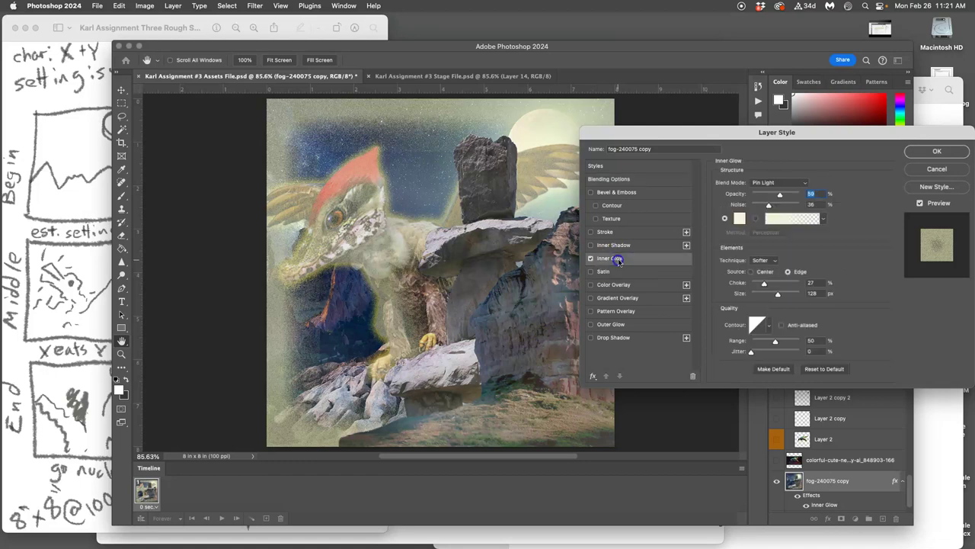
- Set the copy's inner glow to about 19% Overlay and add a Gradient Overlay
left_click_drag(780, 195, 760, 196)
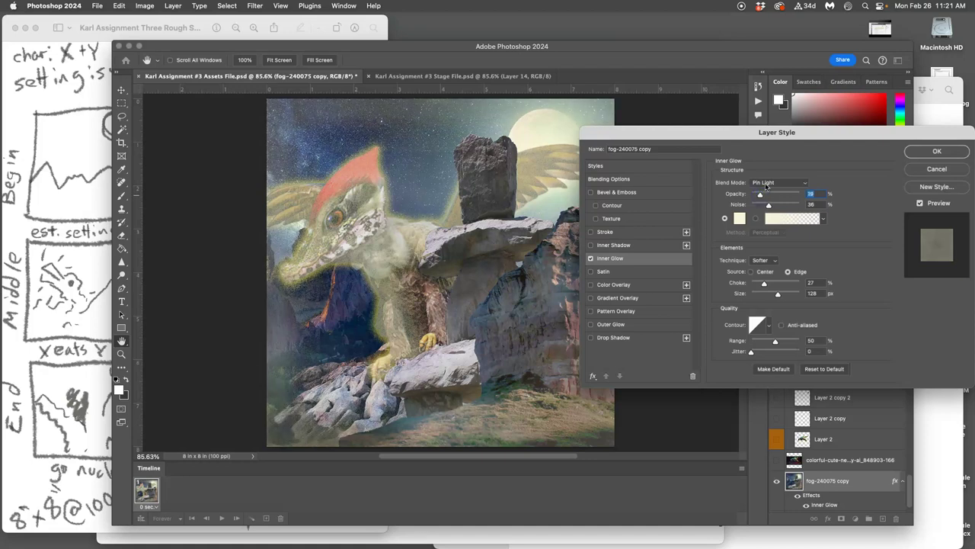
left_click(766, 184)
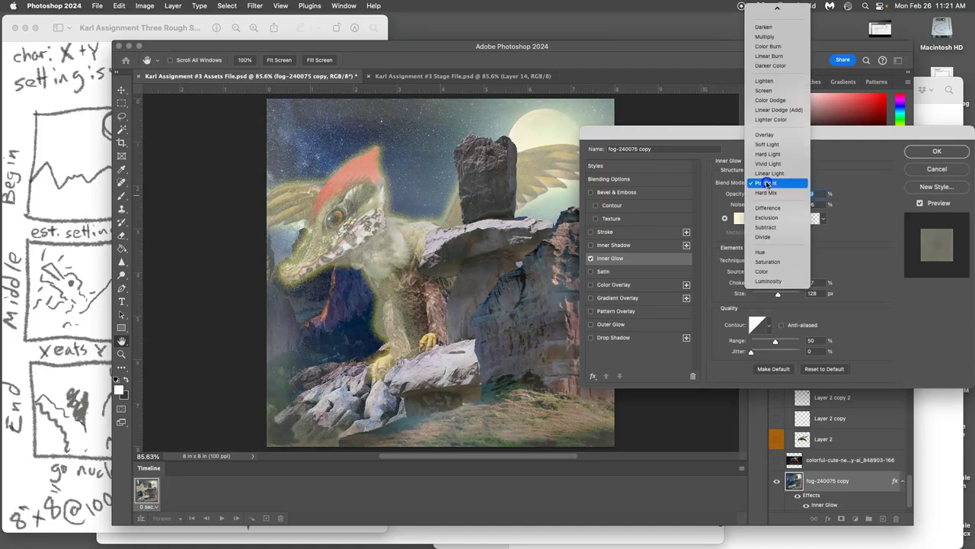
left_click(765, 135)
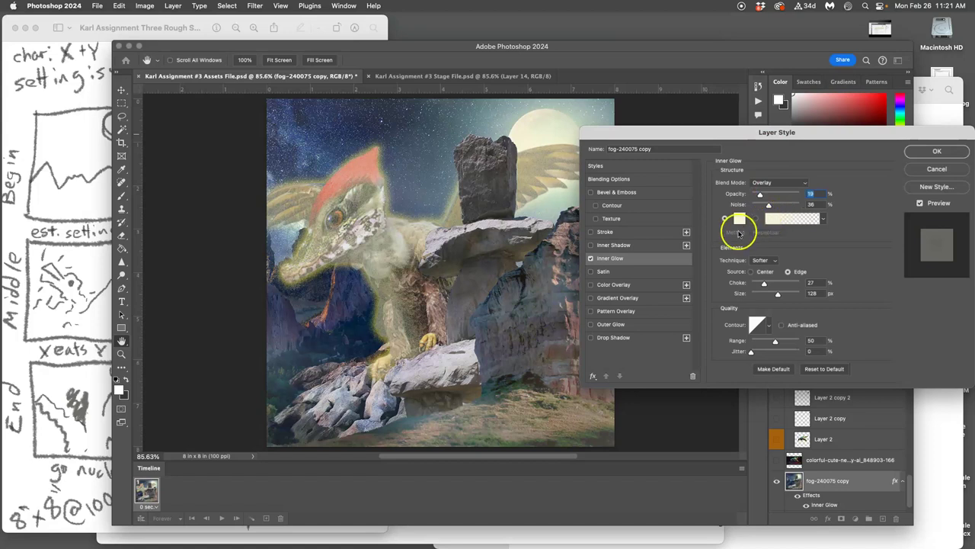
left_click(590, 298)
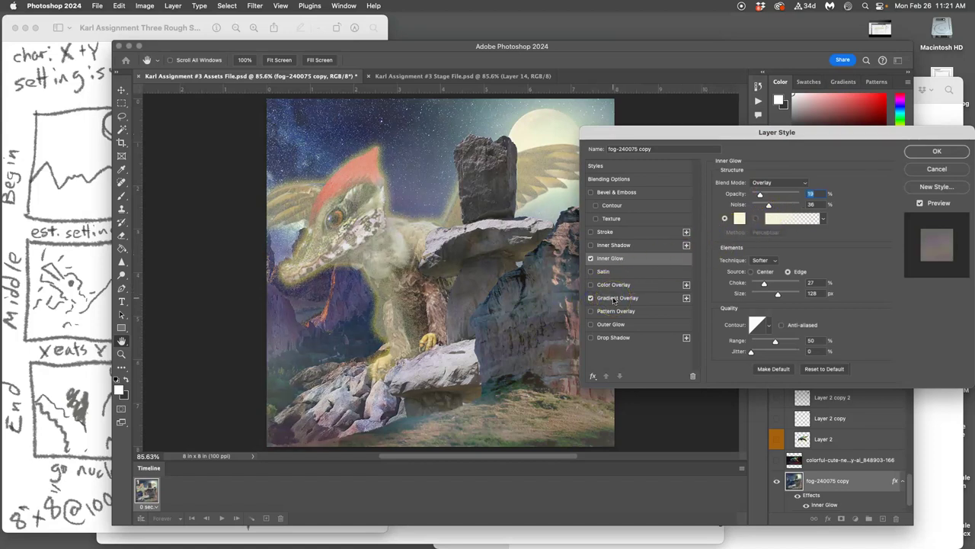
left_click(929, 151)
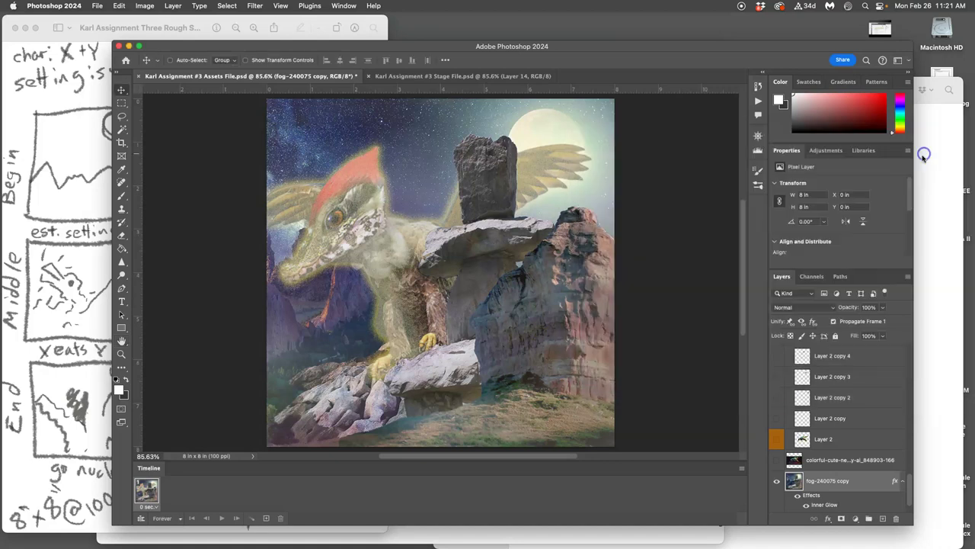
left_click(778, 483)
left_click(778, 483)
left_click(778, 483)
left_click(778, 483)
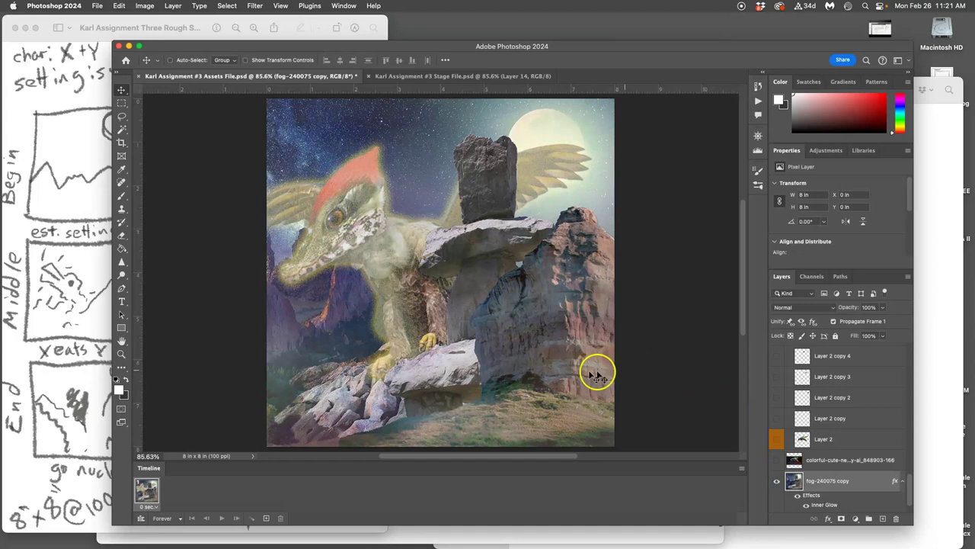
scroll(839, 404, "up", 2)
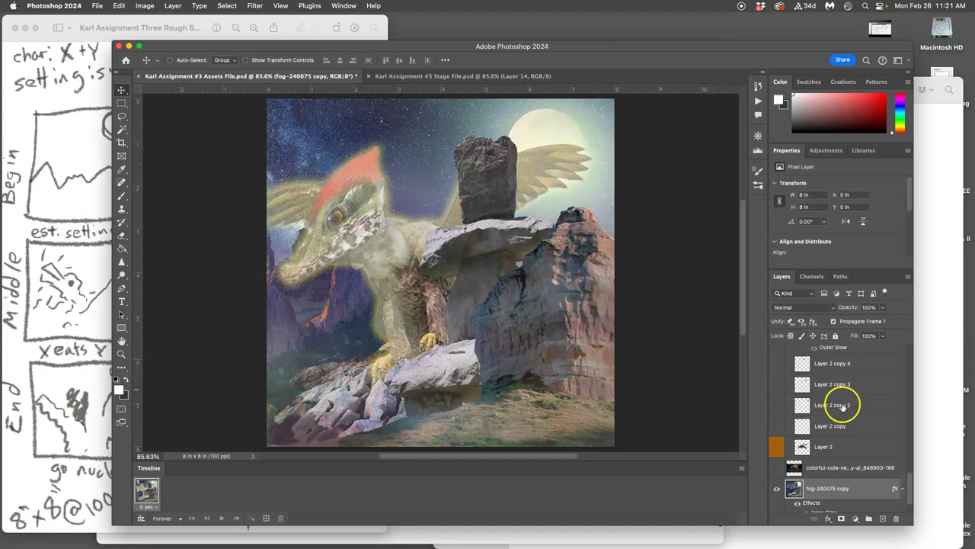
scroll(838, 403, "up", 8)
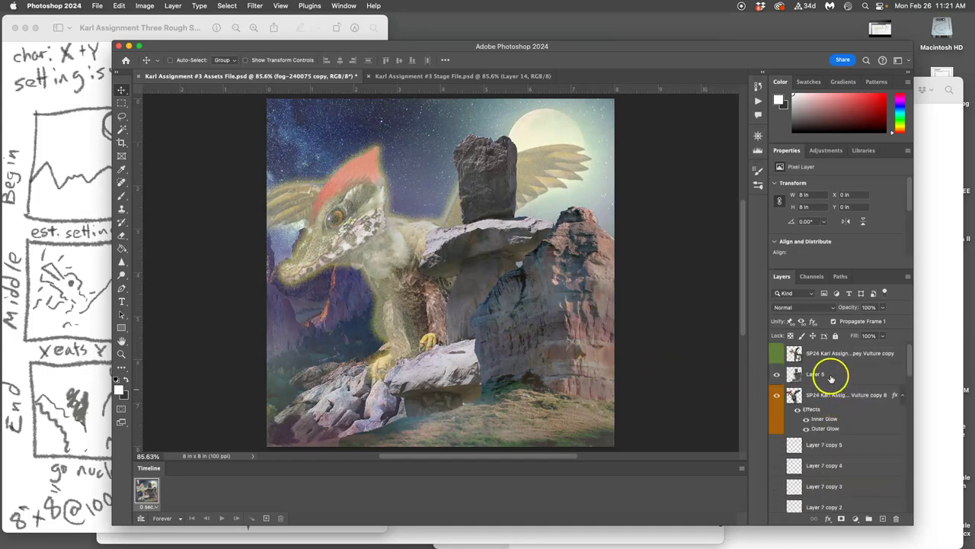
left_click(829, 374)
double_click(842, 379)
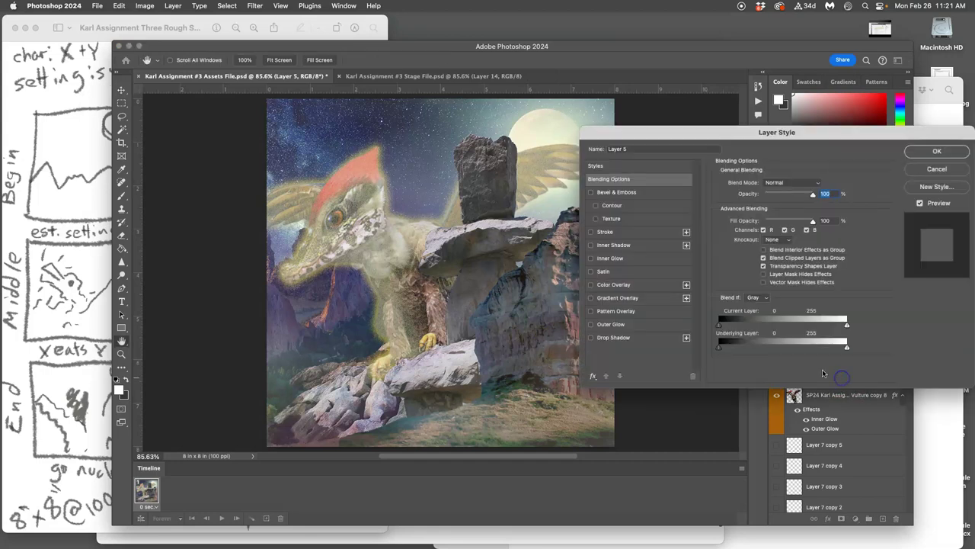
left_click(931, 151)
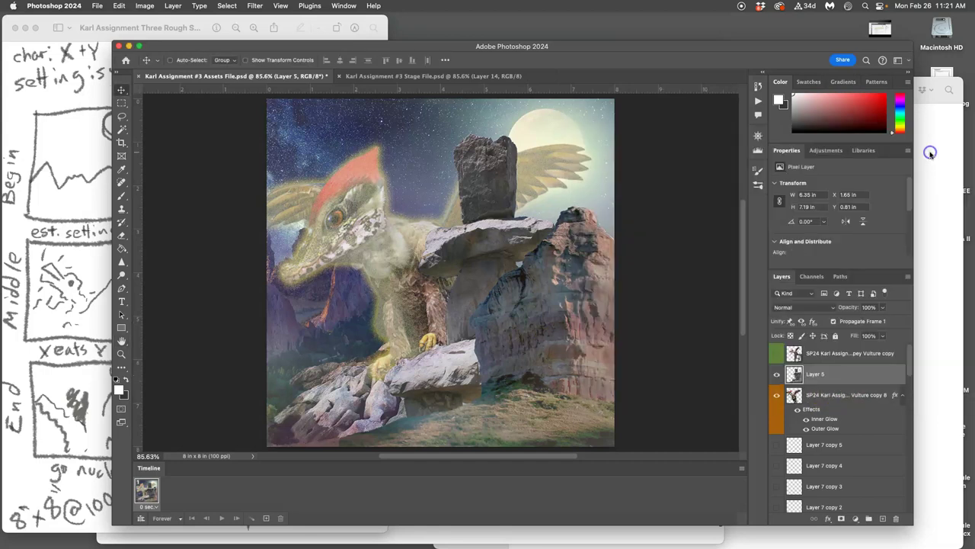